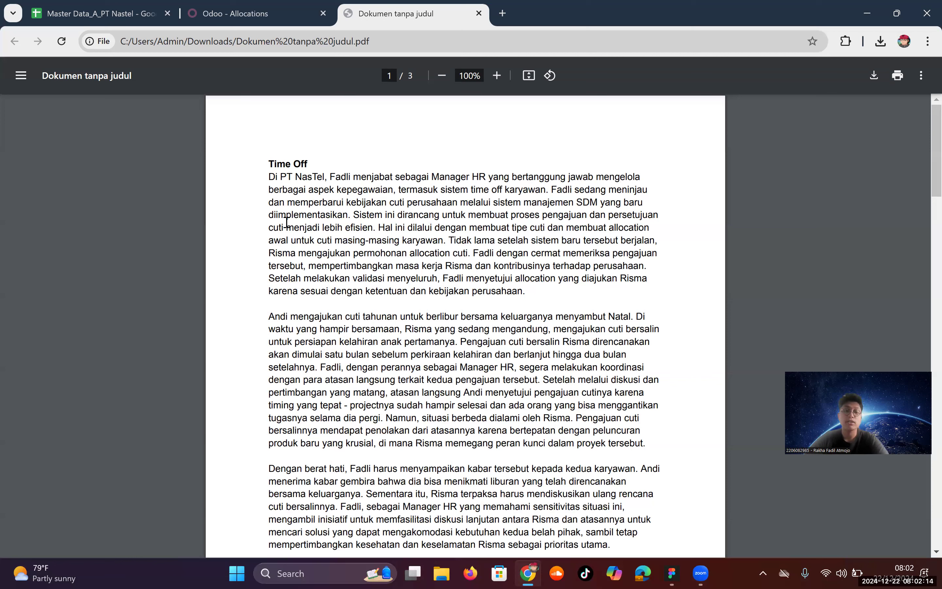
Step: Scroll through the Time Off scenario in the case-study PDF
{"action": "scroll", "coordinate": [221, 412], "scroll_direction": "down", "scroll_amount": 3}
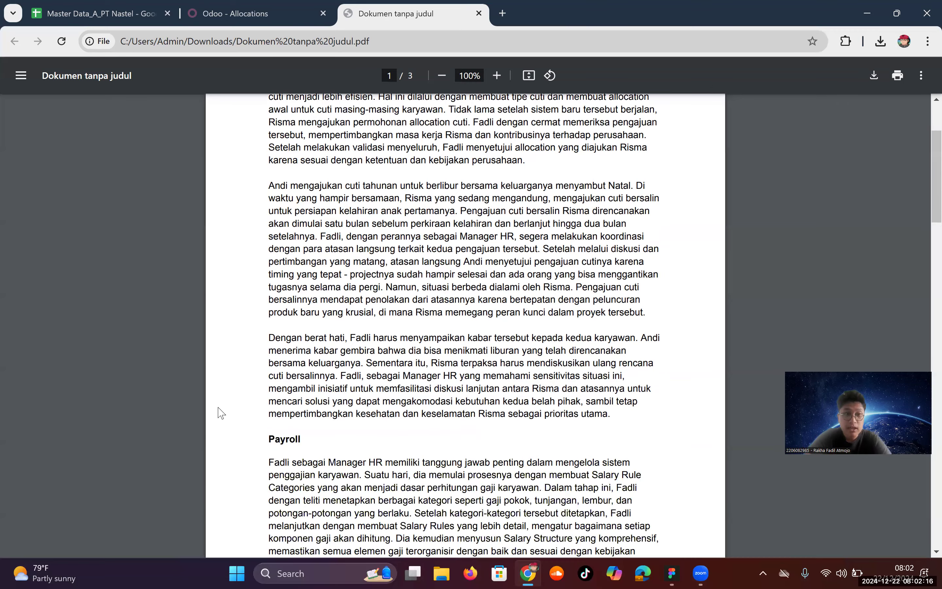
{"action": "scroll", "coordinate": [221, 413], "scroll_direction": "up", "scroll_amount": 4}
Step: Back in Odoo, log out of the employee account and sign in with the HR manager's credentials
{"action": "left_click", "coordinate": [210, 6]}
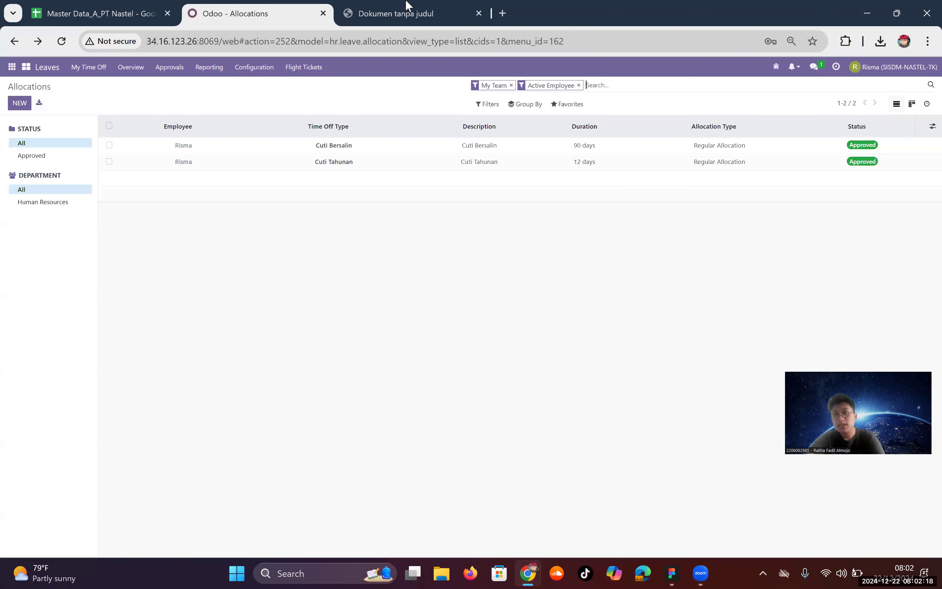
{"action": "left_click", "coordinate": [856, 67]}
{"action": "left_click", "coordinate": [854, 158]}
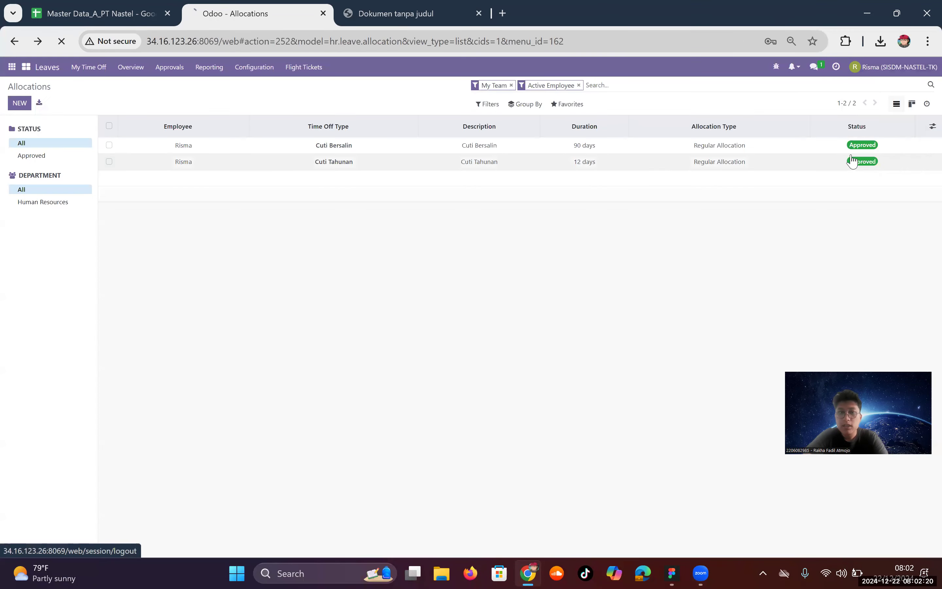
{"action": "type", "text": "fadli"}
{"action": "key", "text": "Down"}
{"action": "key", "text": "Tab"}
{"action": "type", "text": "1"}
{"action": "key", "text": "Return"}
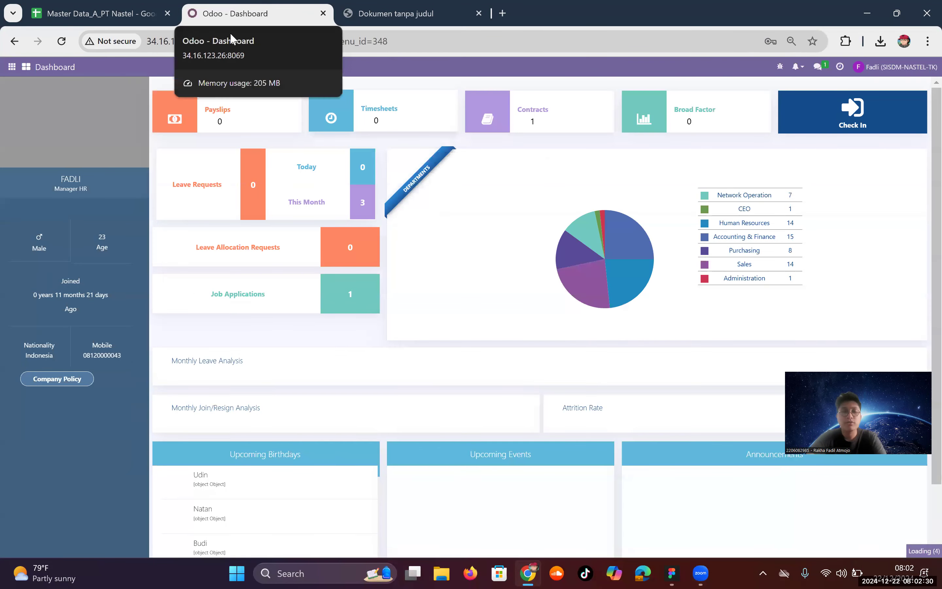
Step: Go to Leaves > Configuration > Time Off Types
{"action": "left_click", "coordinate": [12, 67]}
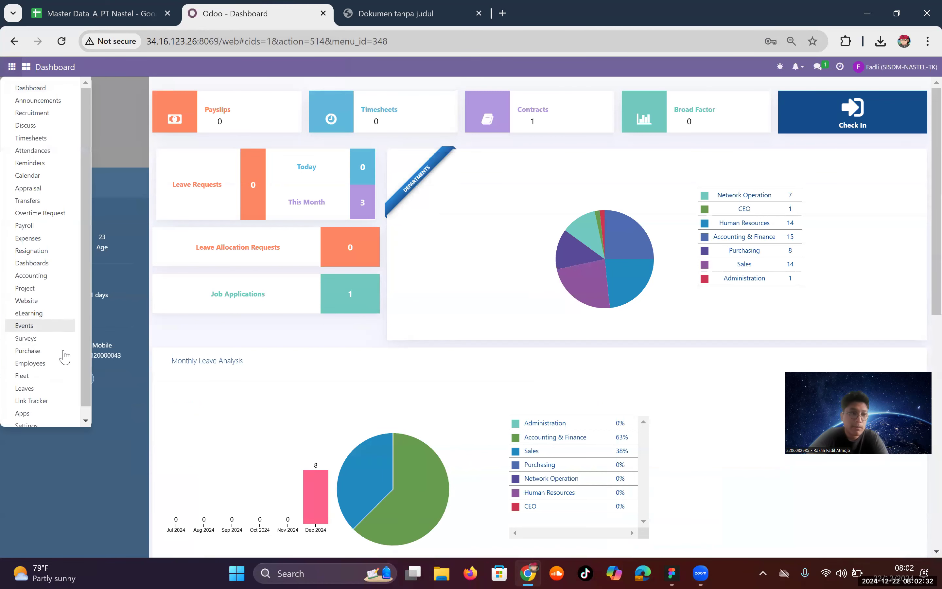
{"action": "left_click", "coordinate": [29, 388]}
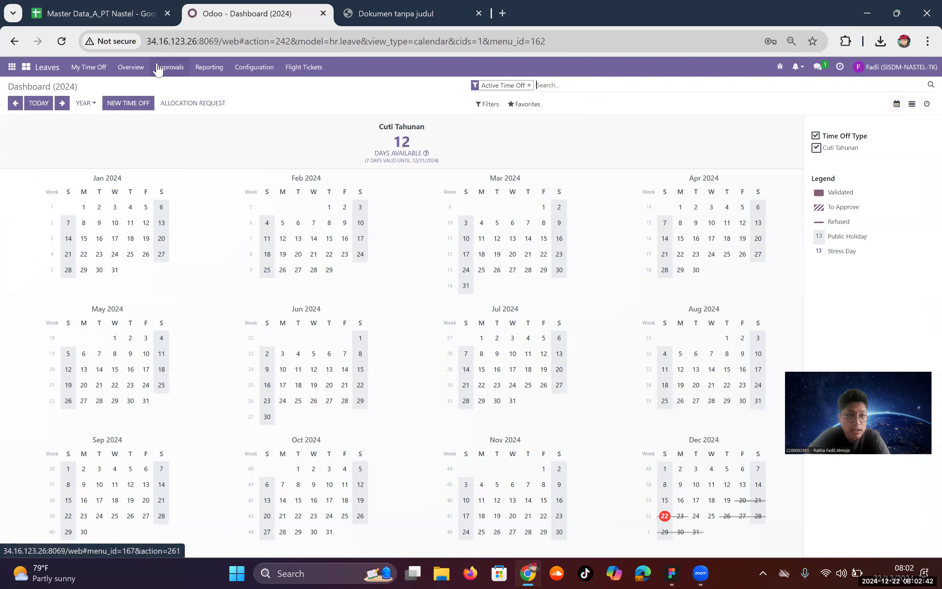
{"action": "left_click", "coordinate": [243, 74]}
{"action": "left_click", "coordinate": [258, 90]}
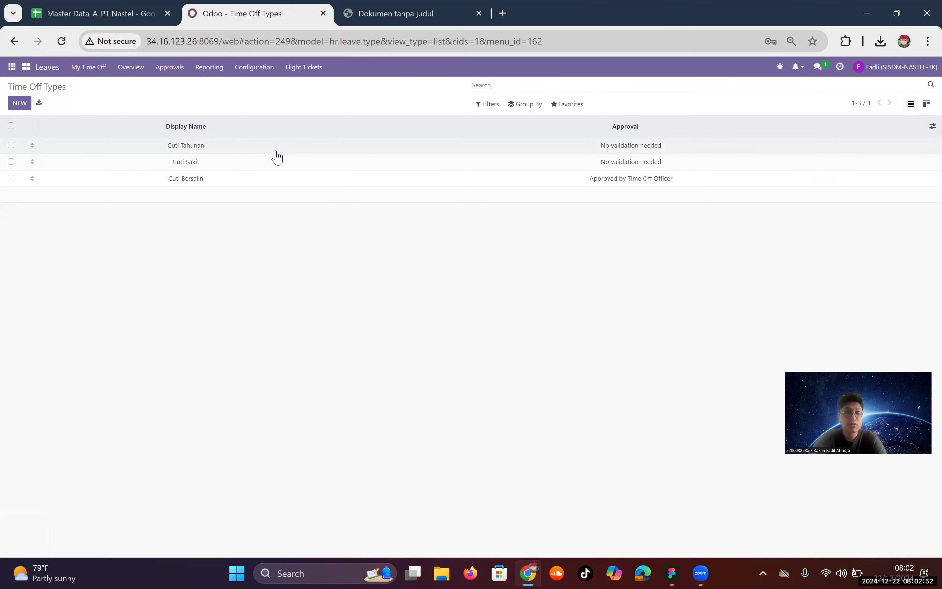
{"action": "left_click", "coordinate": [23, 104]}
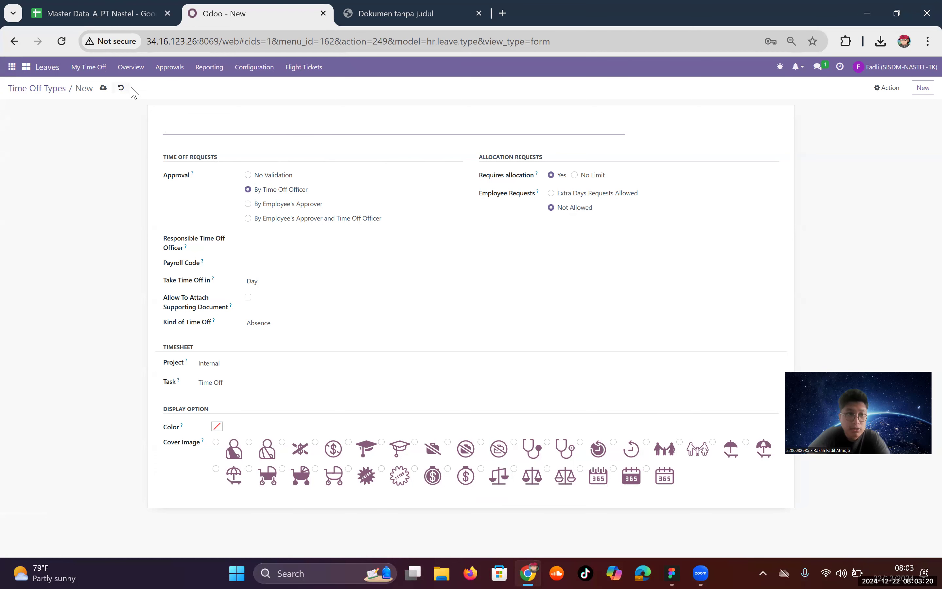
{"action": "left_click", "coordinate": [120, 87]}
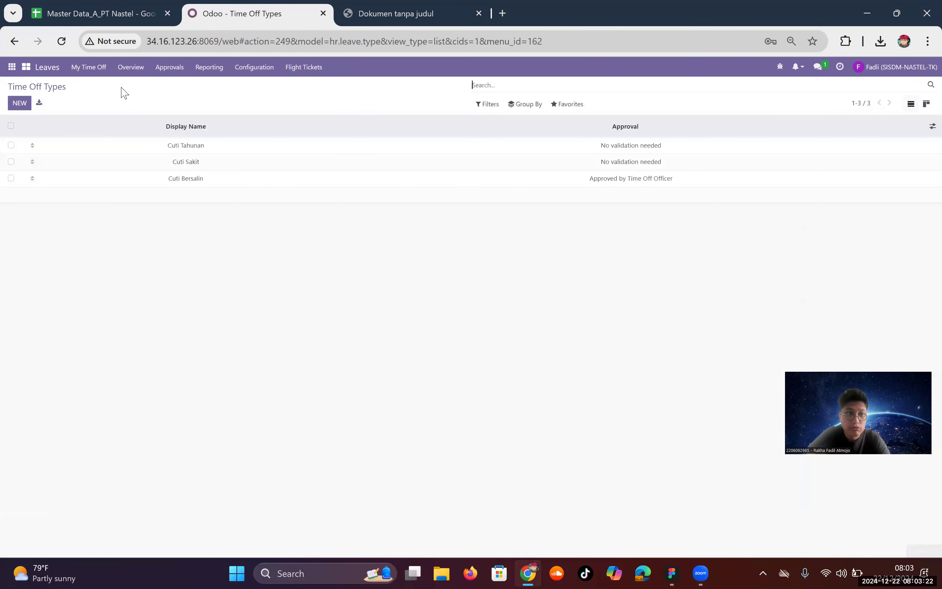
Step: Inspect the Cuti Tahunan time off type, keeping Absence as its kind of time off
{"action": "left_click", "coordinate": [131, 152]}
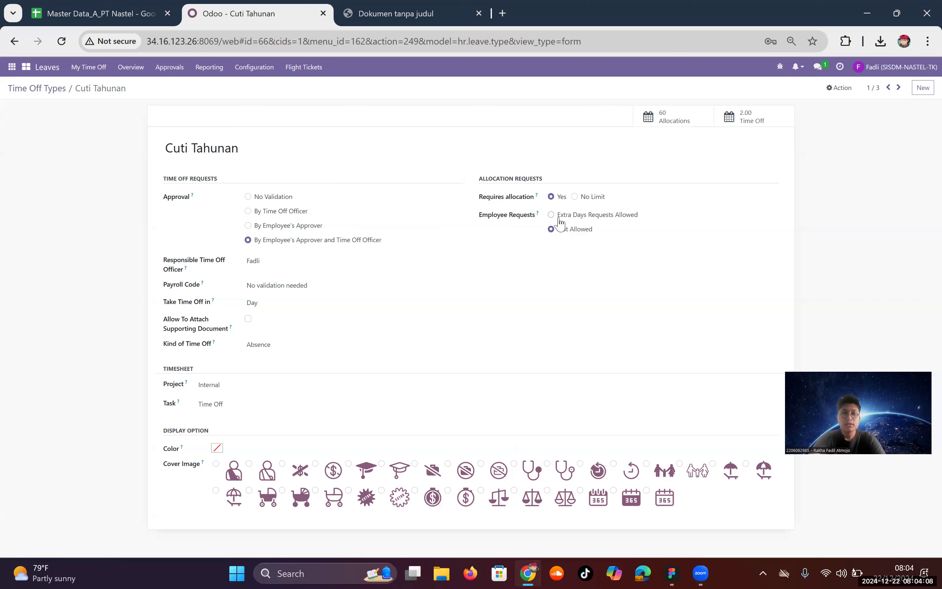
{"action": "mouse_move", "coordinate": [539, 214]}
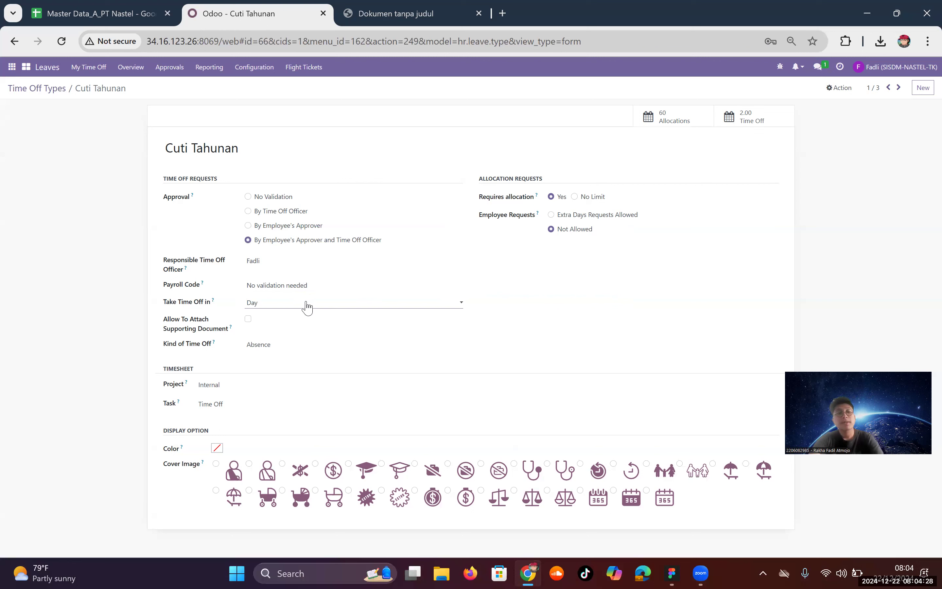
{"action": "left_click", "coordinate": [284, 350]}
{"action": "left_click", "coordinate": [67, 389]}
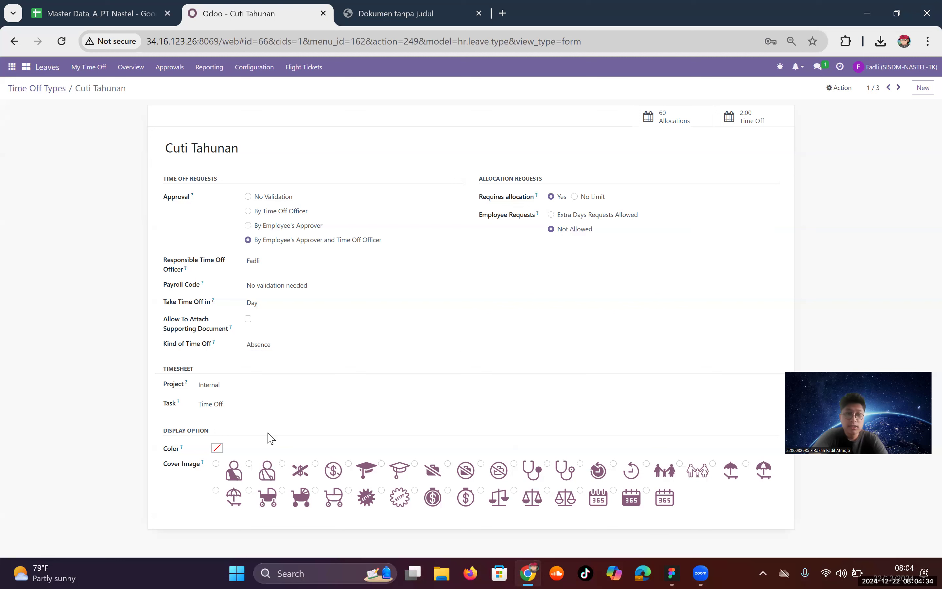
Step: Open Approvals > Allocation, then switch to the master data spreadsheet
{"action": "left_click", "coordinate": [30, 93]}
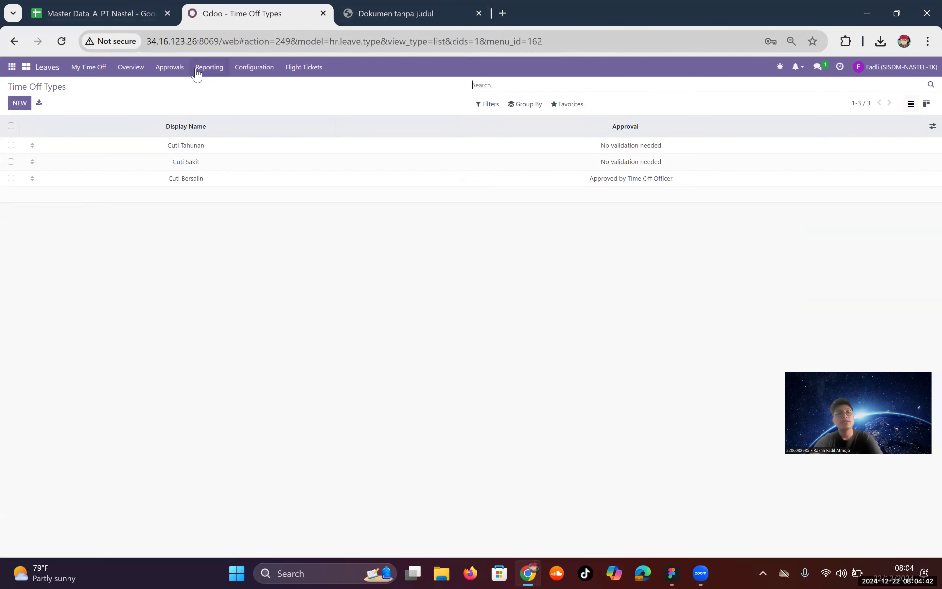
{"action": "left_click", "coordinate": [180, 72]}
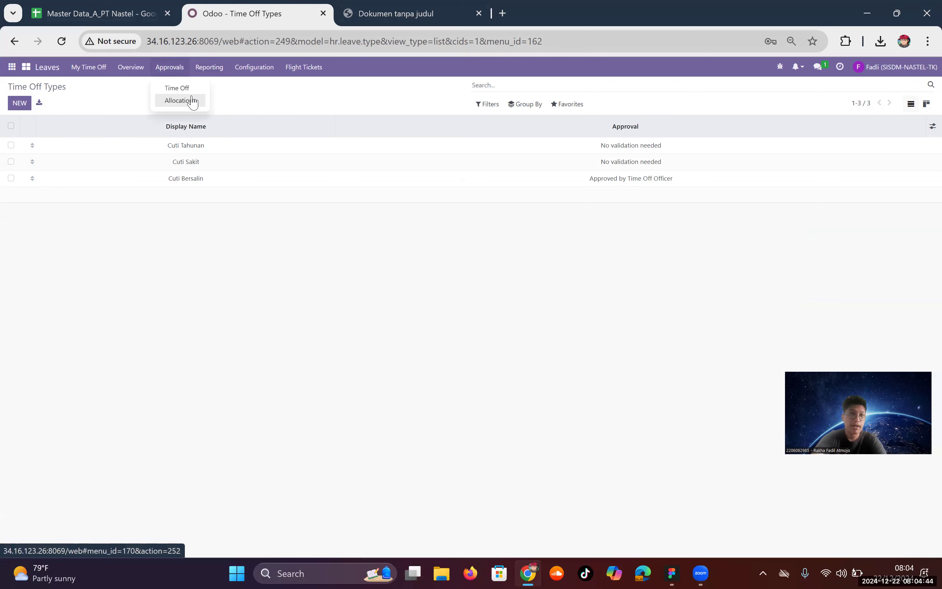
{"action": "left_click", "coordinate": [193, 101]}
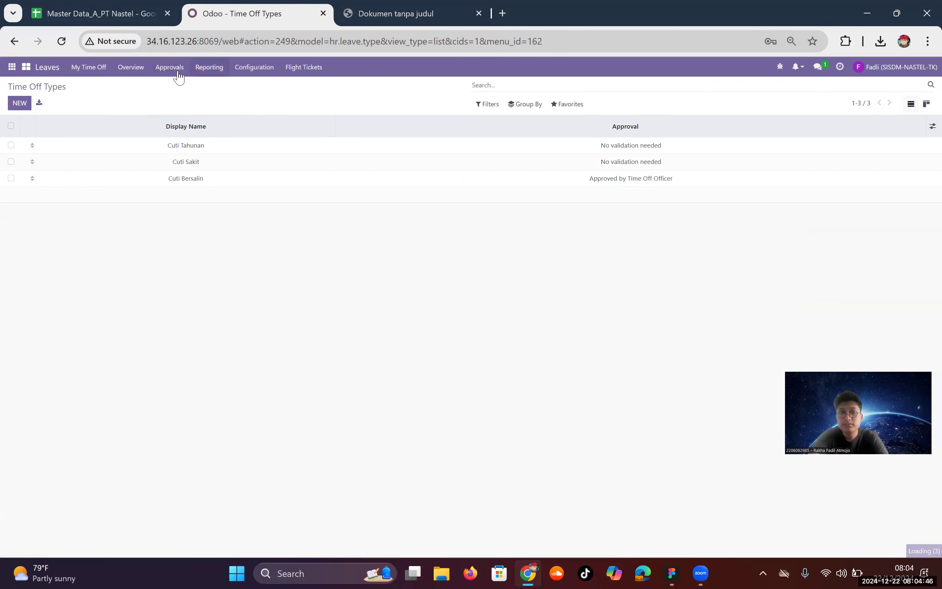
{"action": "left_click", "coordinate": [103, 8]}
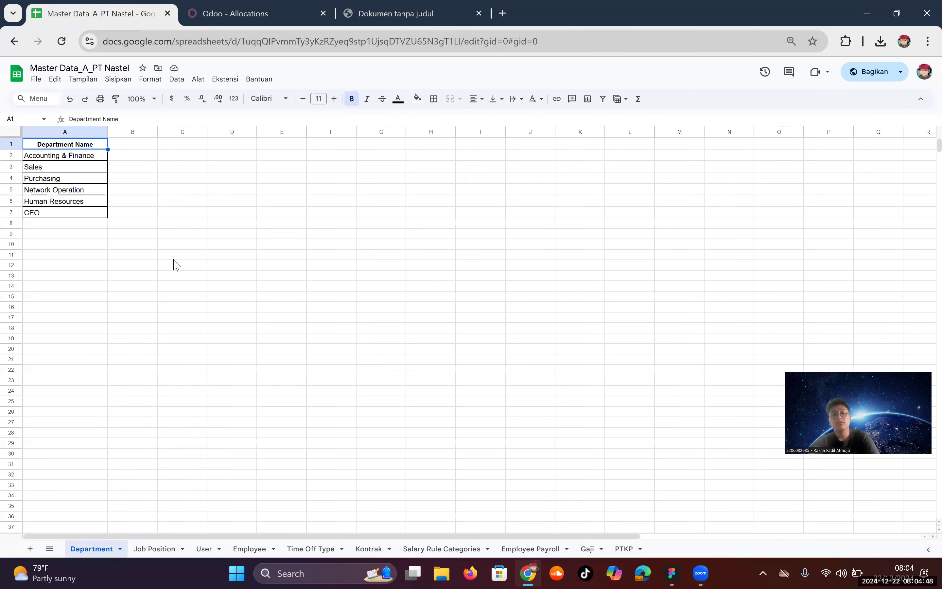
Step: Review the Time Off Type sheet for Cuti Tahunan, Cuti Sakit and Cuti Bersalin, then return to Odoo
{"action": "left_click", "coordinate": [314, 550]}
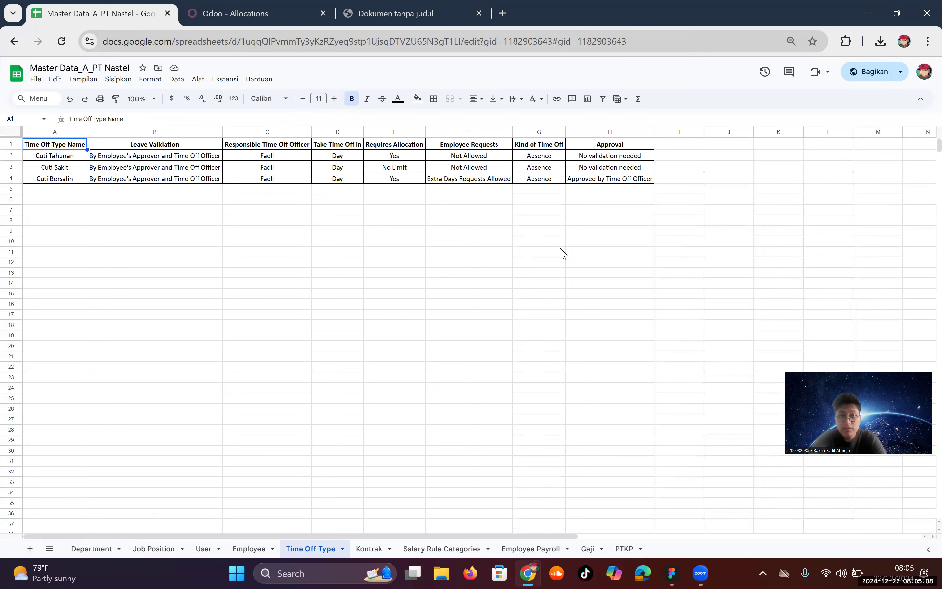
{"action": "left_click", "coordinate": [249, 6]}
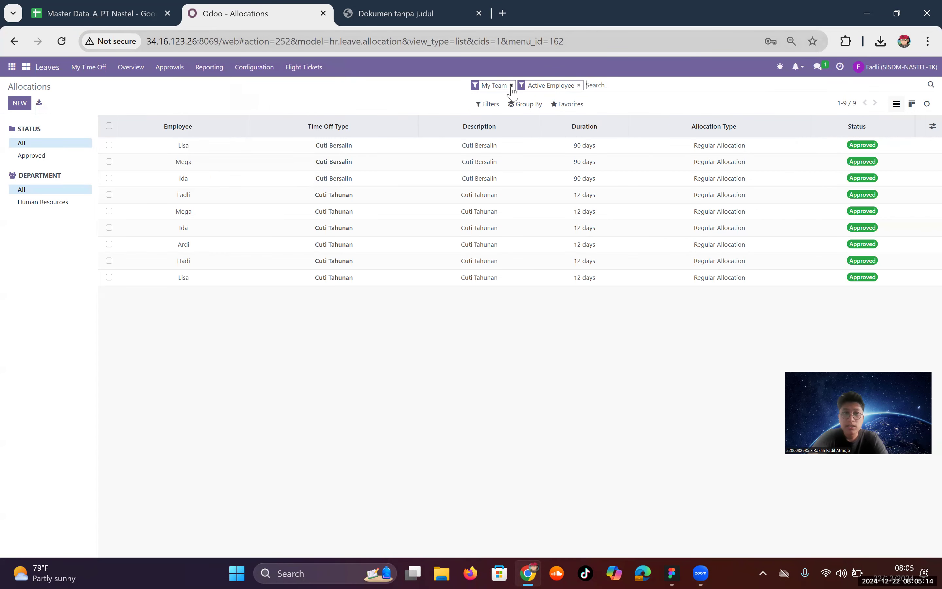
Step: Clear the My Team and Active Employee filters and scroll through all 92 allocations
{"action": "left_click", "coordinate": [511, 86]}
{"action": "left_click", "coordinate": [532, 86]}
{"action": "scroll", "coordinate": [193, 171], "scroll_direction": "down", "scroll_amount": 11}
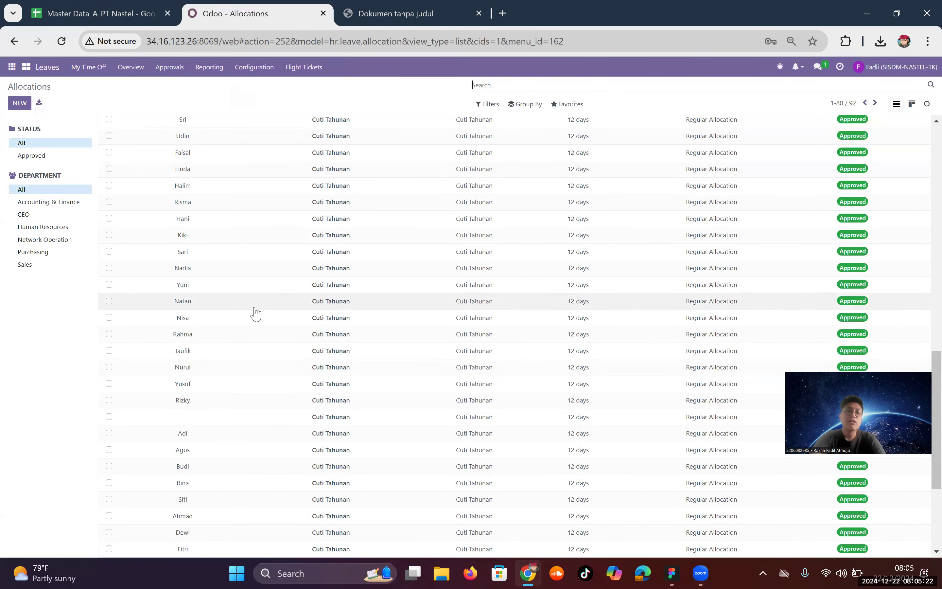
{"action": "scroll", "coordinate": [253, 307], "scroll_direction": "up", "scroll_amount": 5}
{"action": "scroll", "coordinate": [254, 307], "scroll_direction": "up", "scroll_amount": 6}
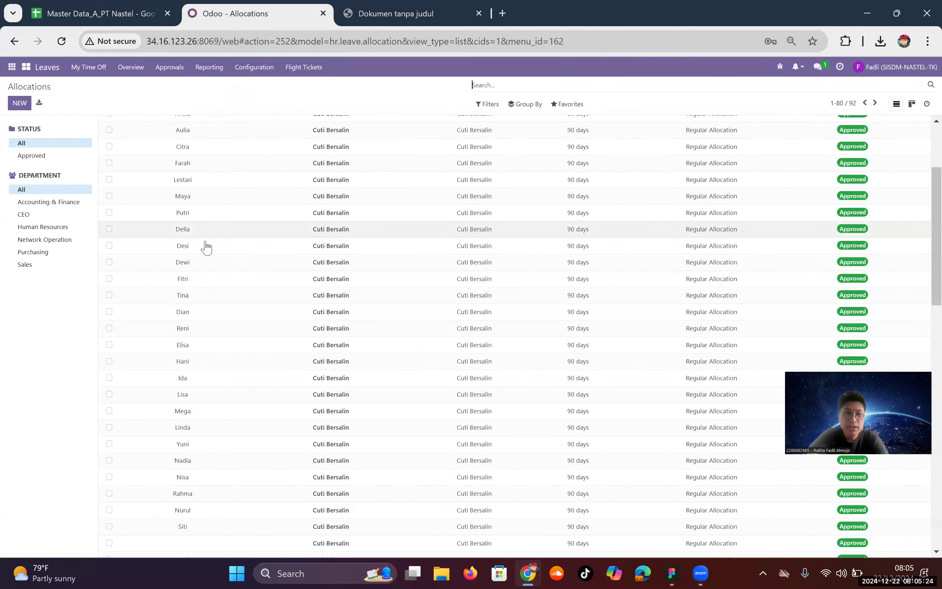
{"action": "left_click", "coordinate": [21, 105]}
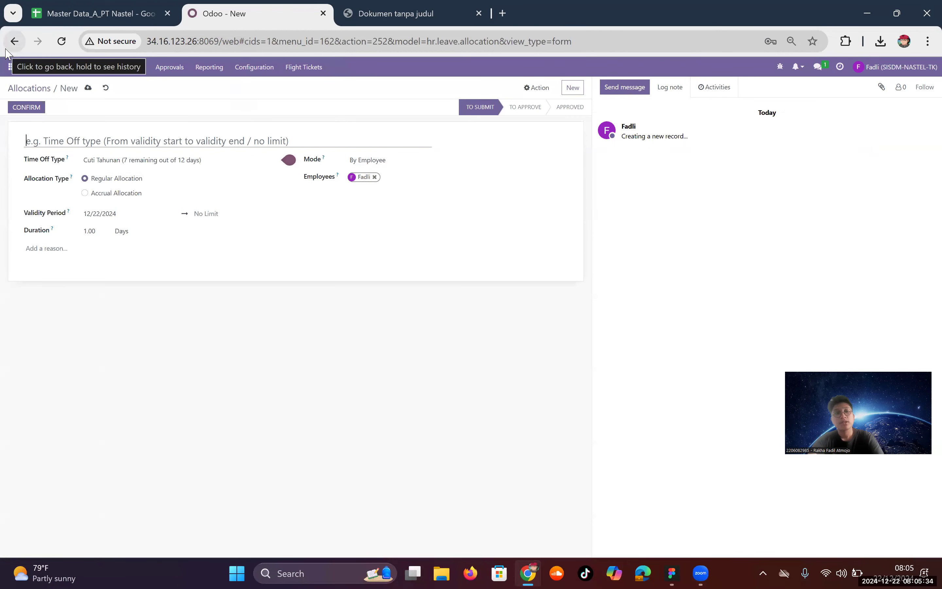
{"action": "left_click", "coordinate": [219, 159]}
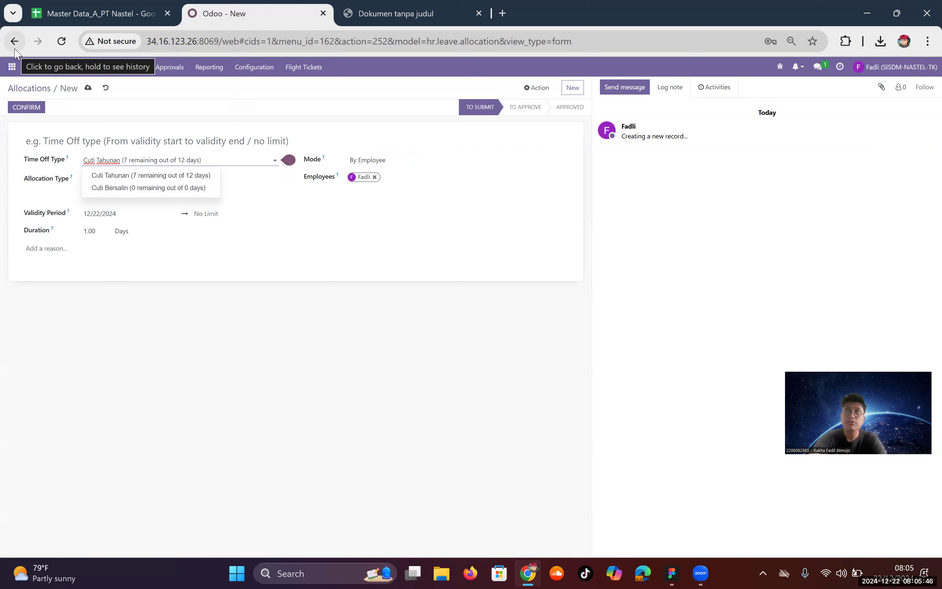
{"action": "left_click", "coordinate": [167, 293]}
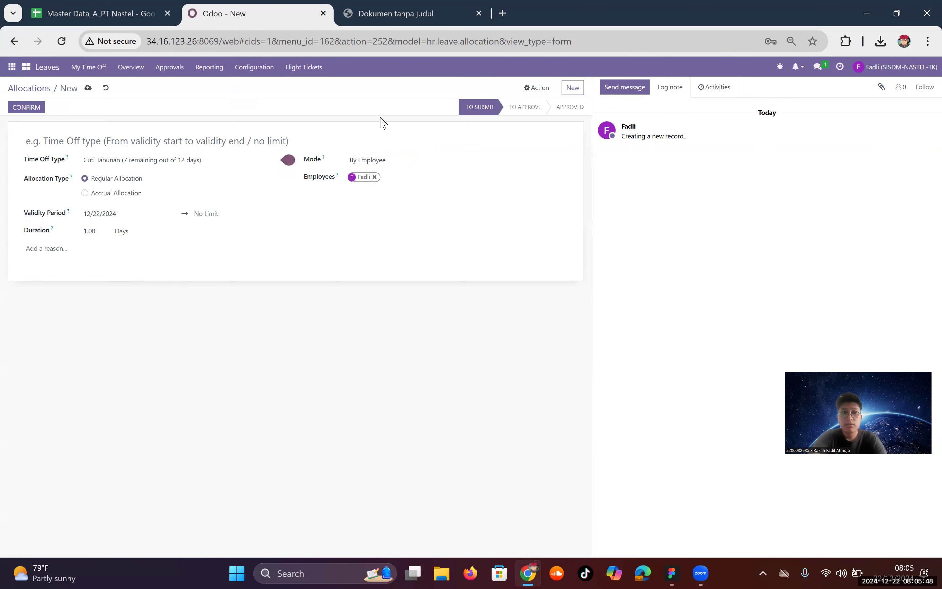
{"action": "left_click", "coordinate": [413, 164]}
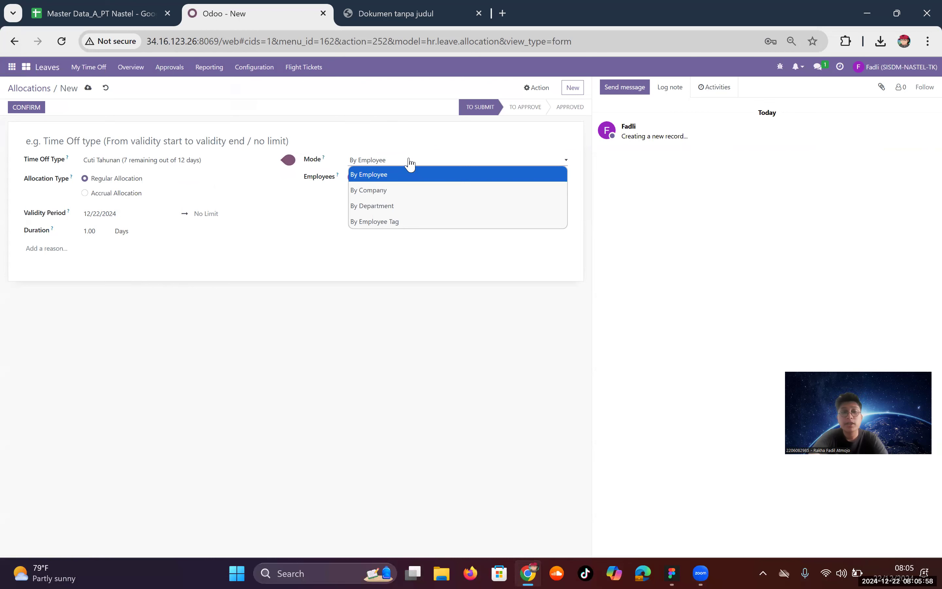
{"action": "left_click", "coordinate": [409, 173]}
{"action": "left_click", "coordinate": [410, 173]}
{"action": "left_click", "coordinate": [409, 157]}
{"action": "left_click", "coordinate": [409, 160]}
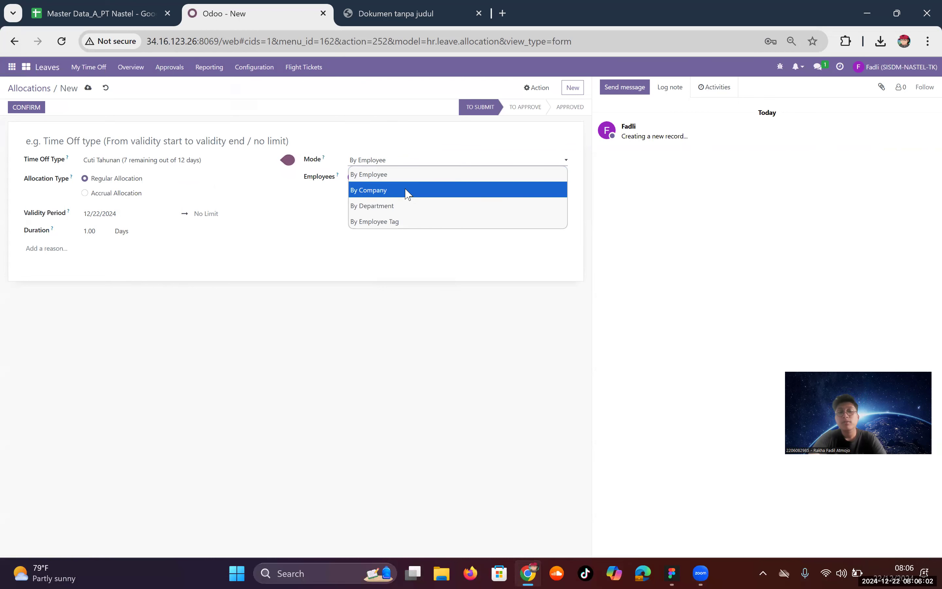
{"action": "left_click", "coordinate": [400, 205]}
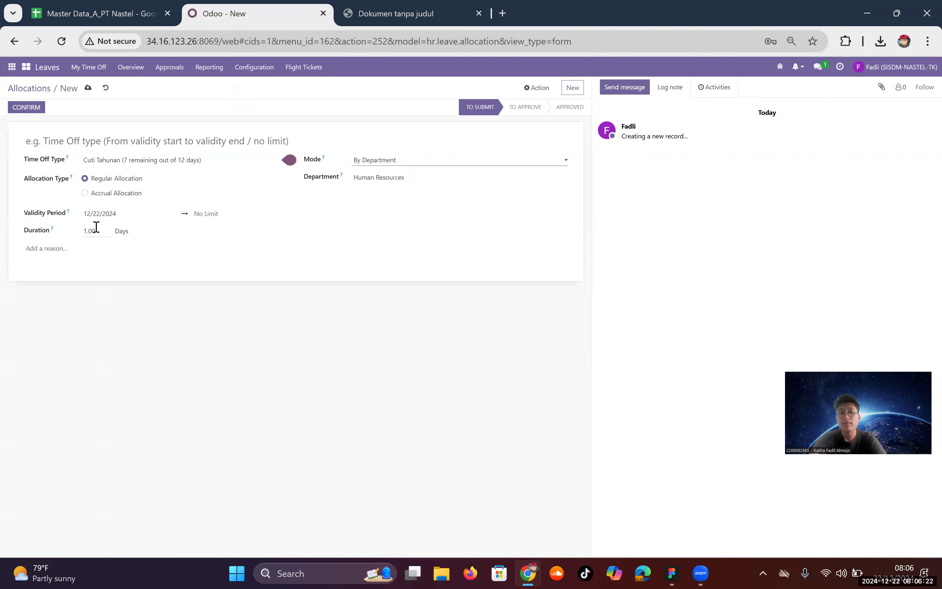
{"action": "left_click", "coordinate": [25, 90]}
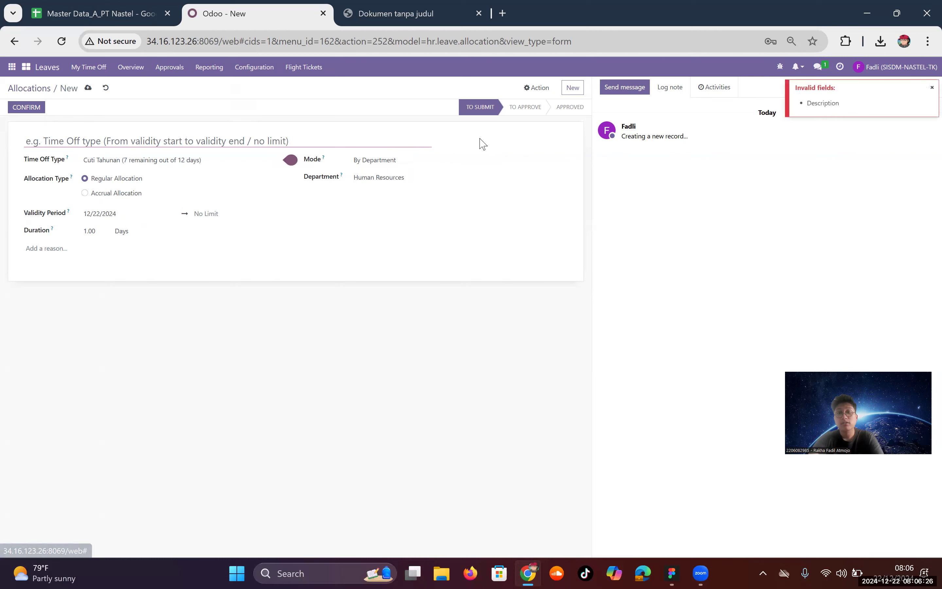
{"action": "left_click", "coordinate": [105, 88]}
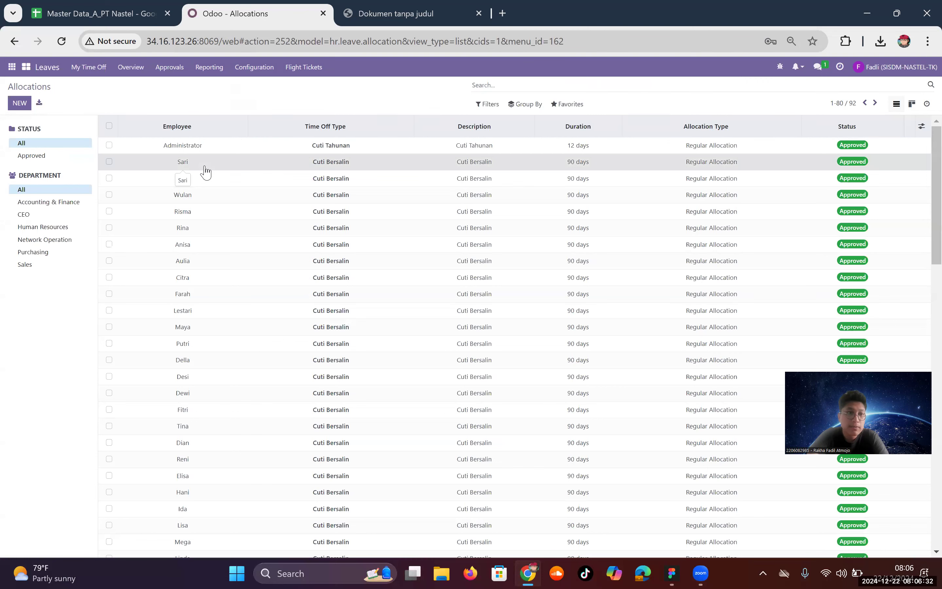
{"action": "left_click", "coordinate": [205, 170]}
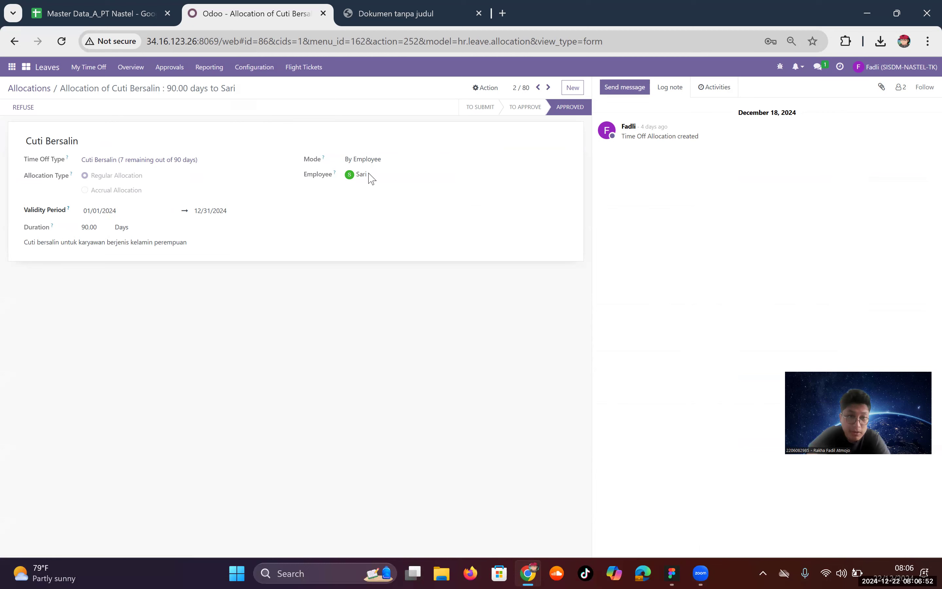
{"action": "left_click", "coordinate": [14, 85]}
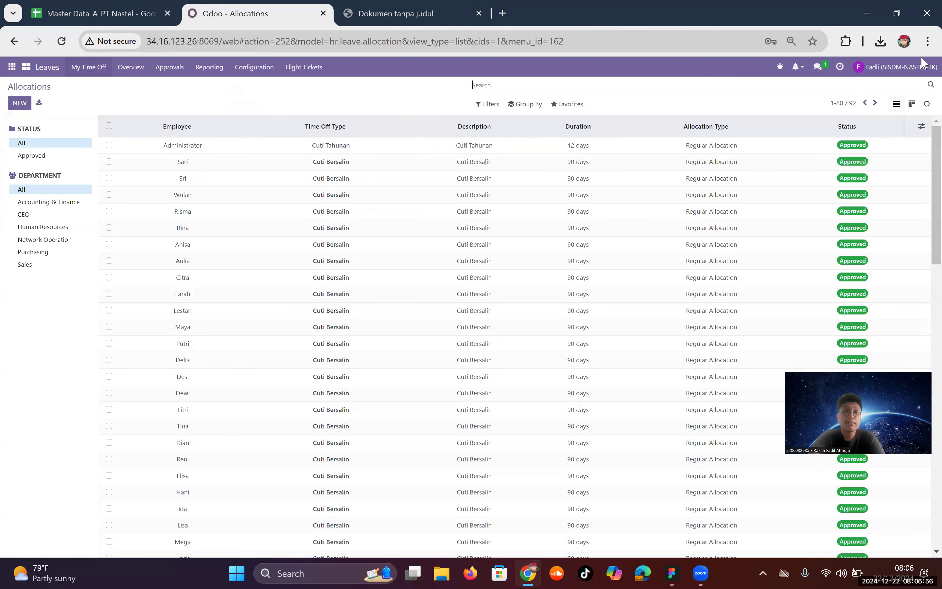
Step: Log out of the HR manager's account and sign in with the employee's credentials
{"action": "left_click", "coordinate": [895, 68]}
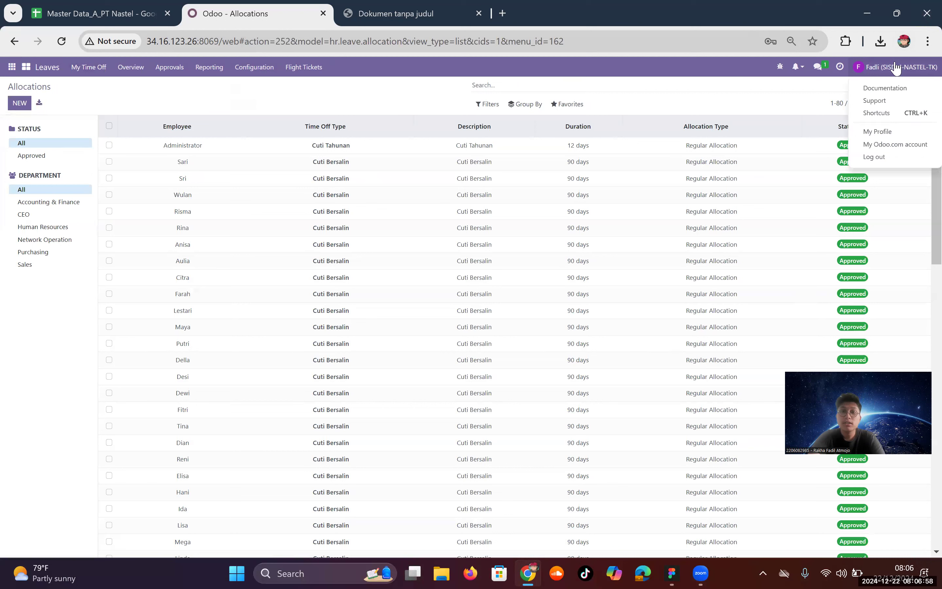
{"action": "left_click", "coordinate": [879, 157]}
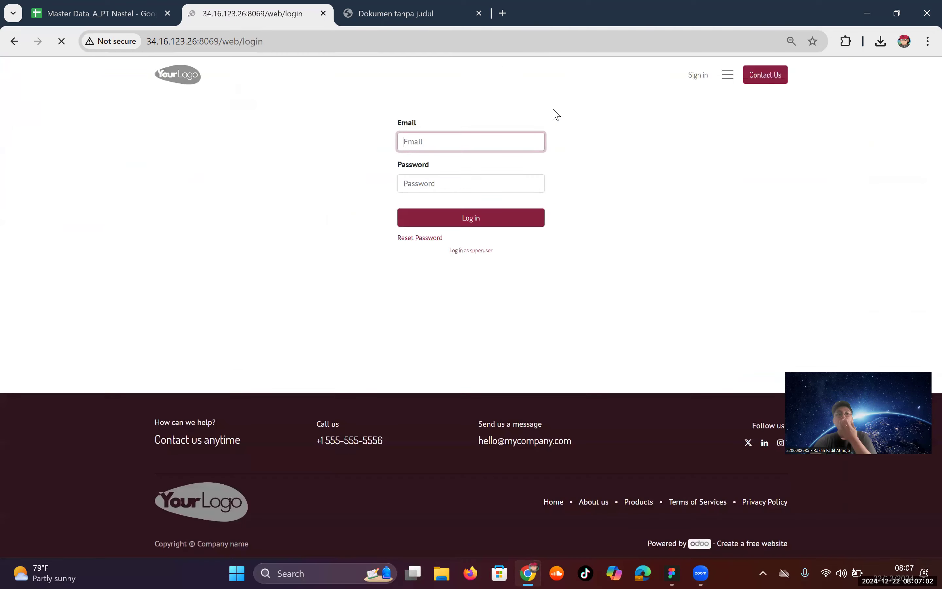
{"action": "type", "text": "rism"}
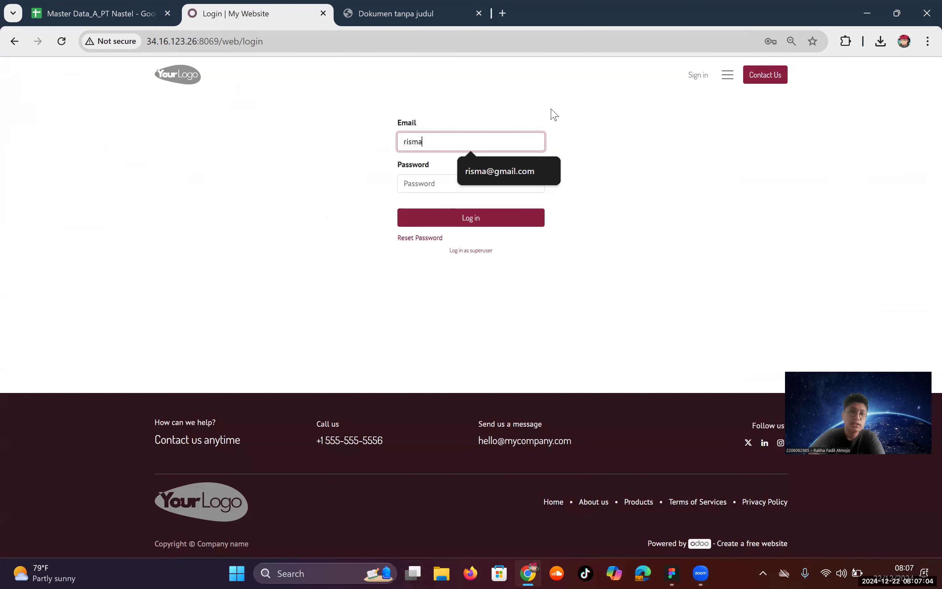
{"action": "type", "text": "a"}
{"action": "key", "text": "Down"}
{"action": "key", "text": "Tab"}
{"action": "type", "text": "1"}
{"action": "key", "text": "Return"}
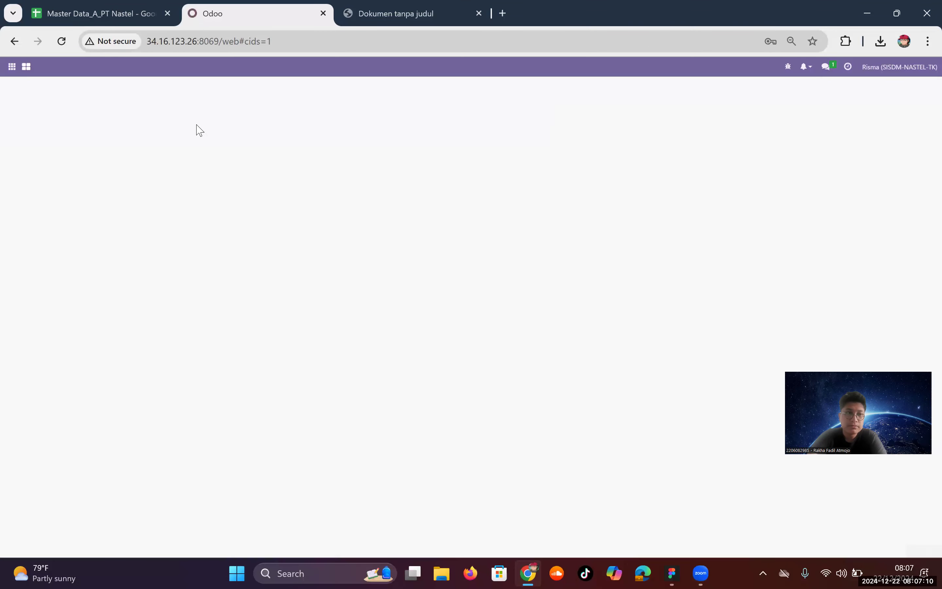
{"action": "left_click", "coordinate": [18, 65]}
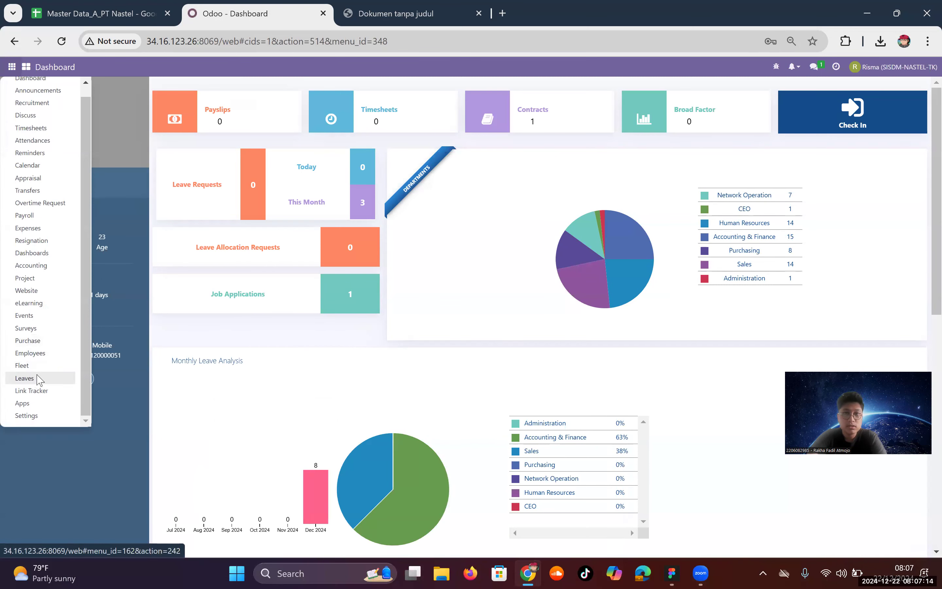
Step: Open Leaves > Approvals > Allocations, inspect the Cuti Bersalin allocation, and start a new allocation
{"action": "left_click", "coordinate": [39, 378]}
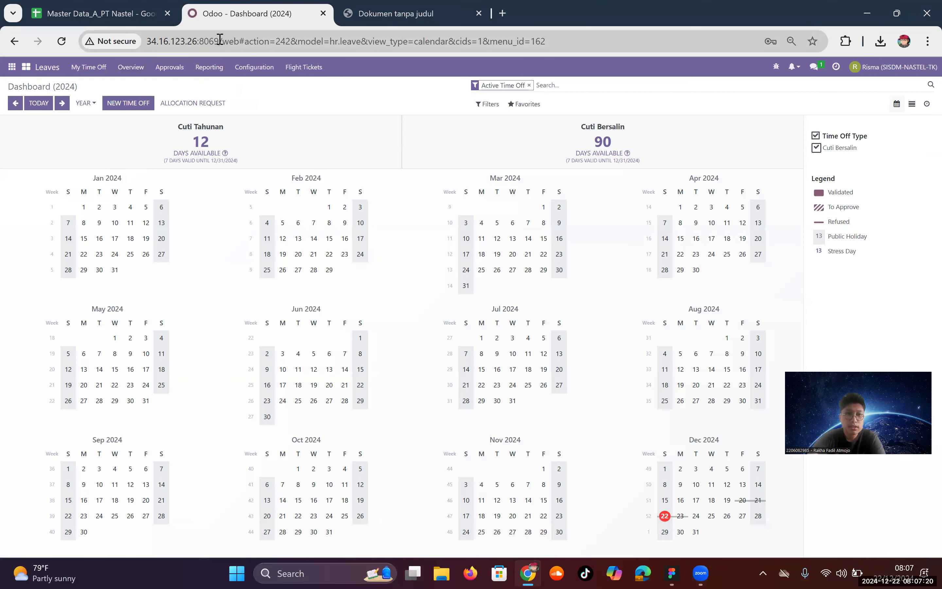
{"action": "left_click", "coordinate": [169, 67]}
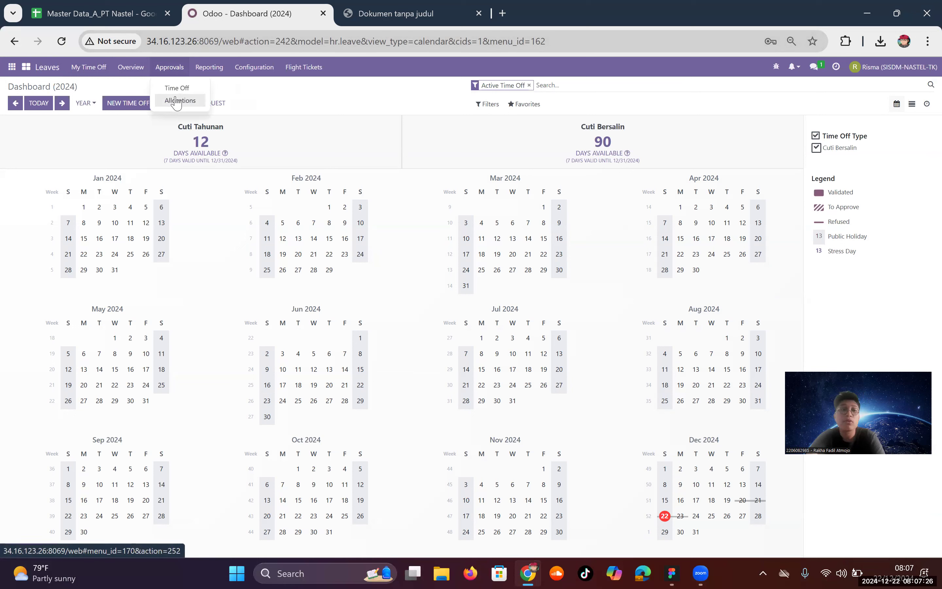
{"action": "left_click", "coordinate": [177, 101]}
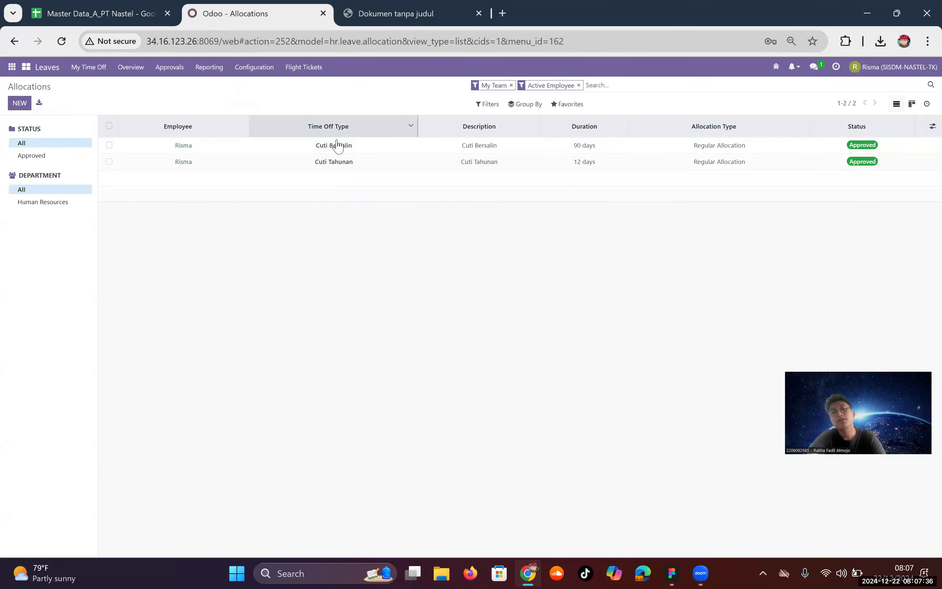
{"action": "left_click", "coordinate": [436, 150]}
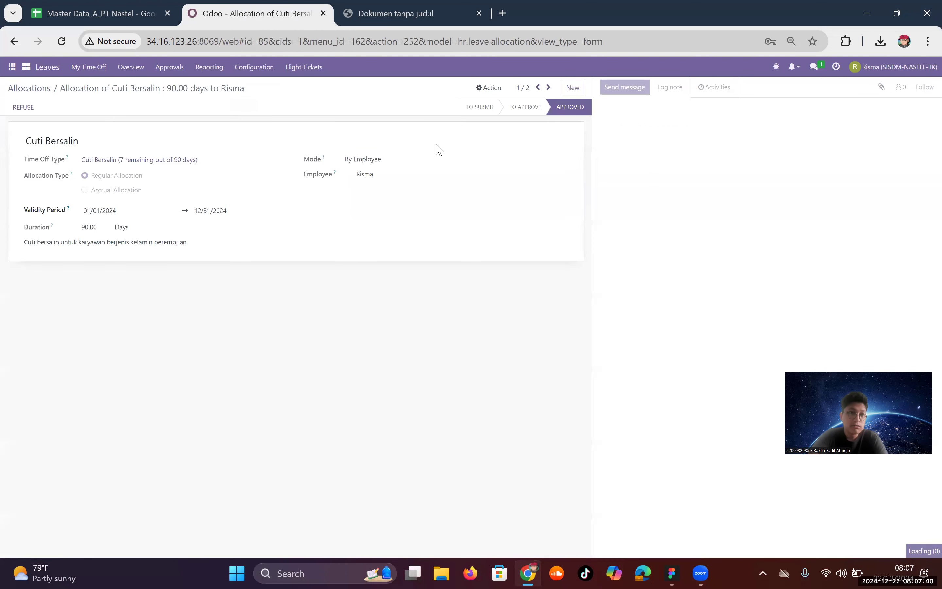
{"action": "left_click", "coordinate": [15, 42]}
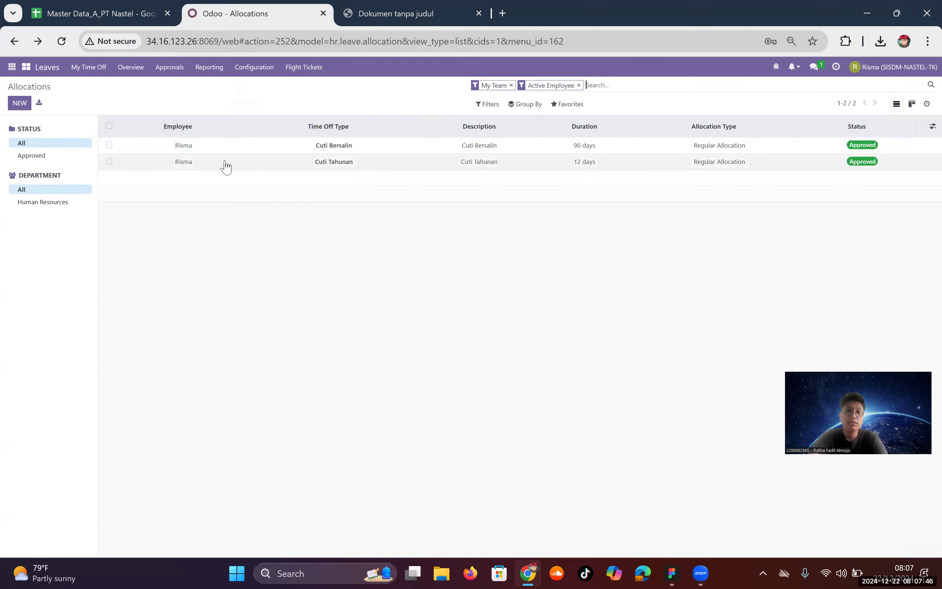
{"action": "left_click", "coordinate": [21, 103]}
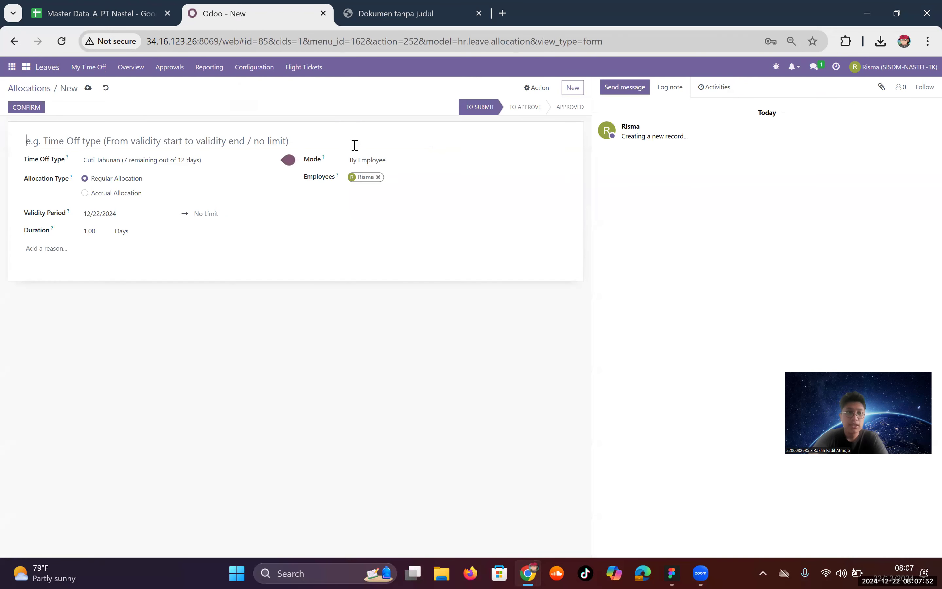
Step: Save a 'Cuti Tahunan tambahan' allocation of type Cuti Tahunan valid until 12/31/2024
{"action": "type", "text": "Cuti Tahunan tambahan"}
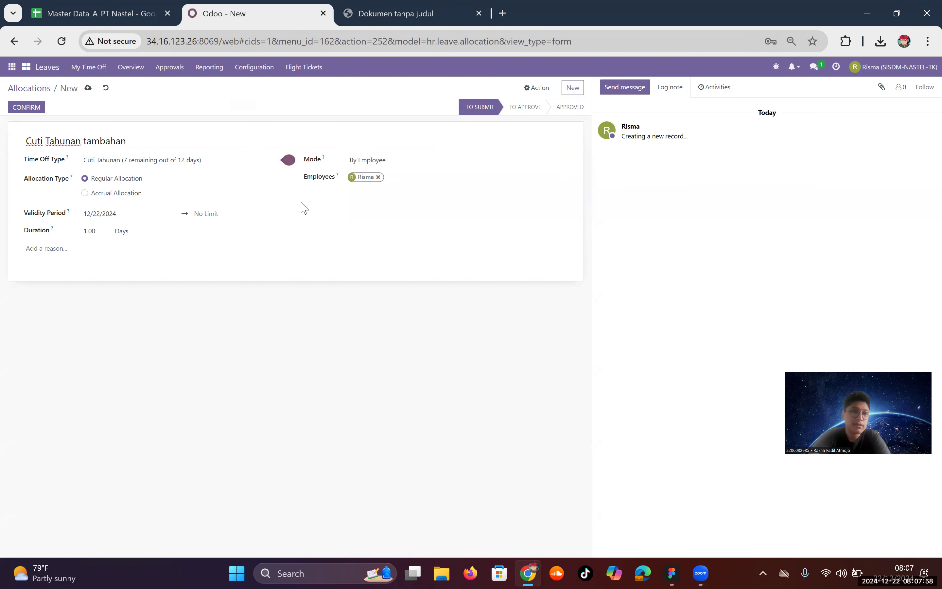
{"action": "left_click", "coordinate": [231, 162]}
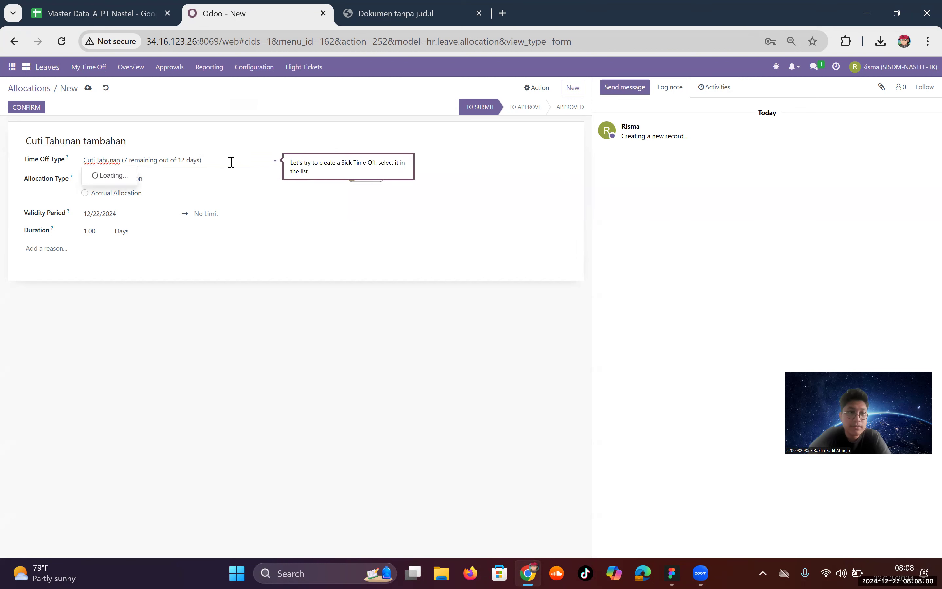
{"action": "left_click", "coordinate": [201, 323]}
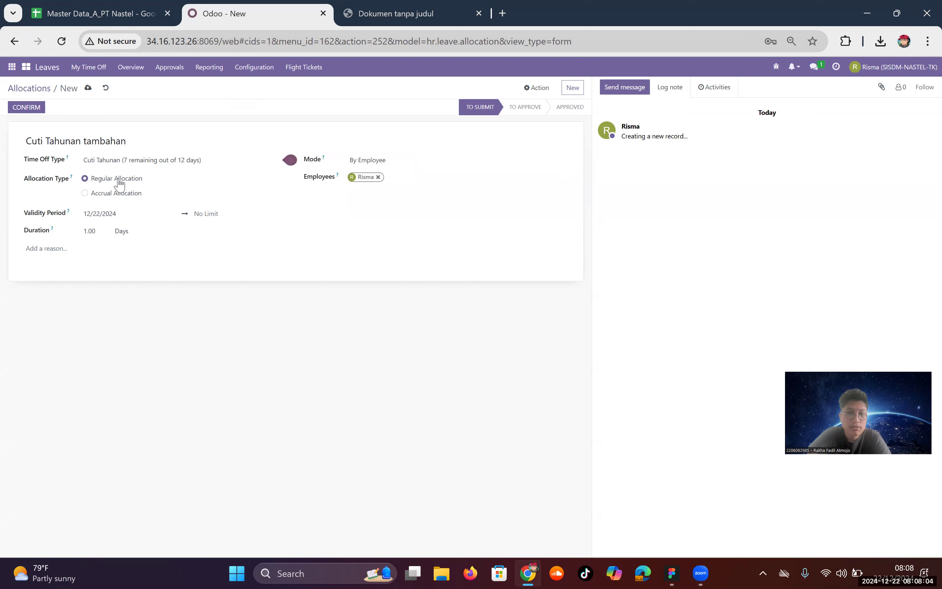
{"action": "left_click", "coordinate": [119, 215]}
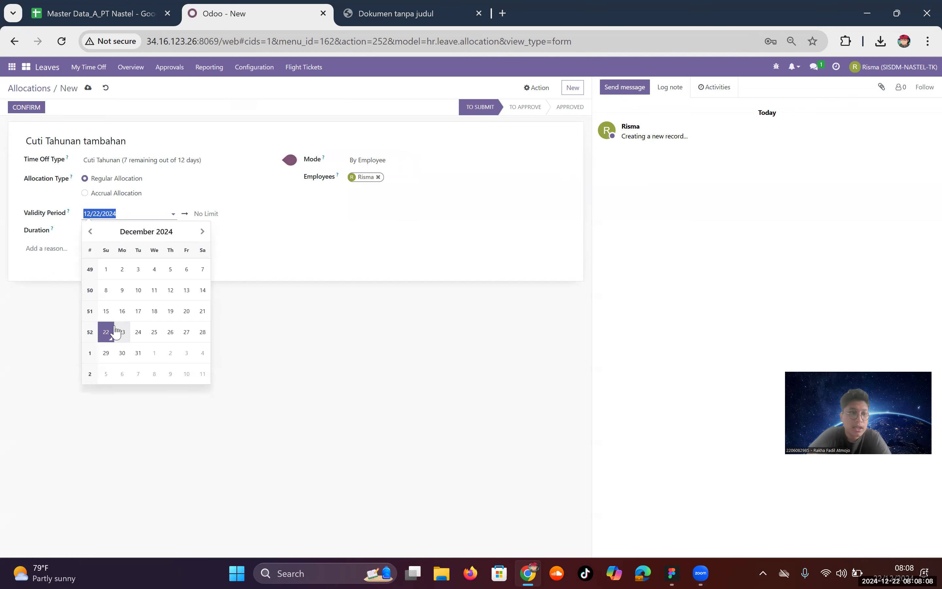
{"action": "left_click", "coordinate": [200, 215]}
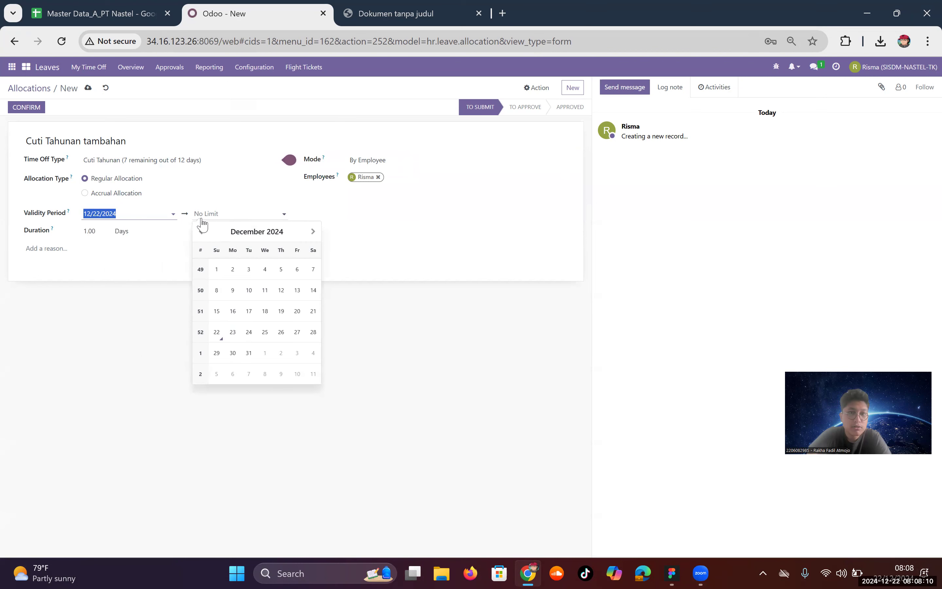
{"action": "left_click", "coordinate": [249, 353]}
{"action": "left_click", "coordinate": [87, 233]}
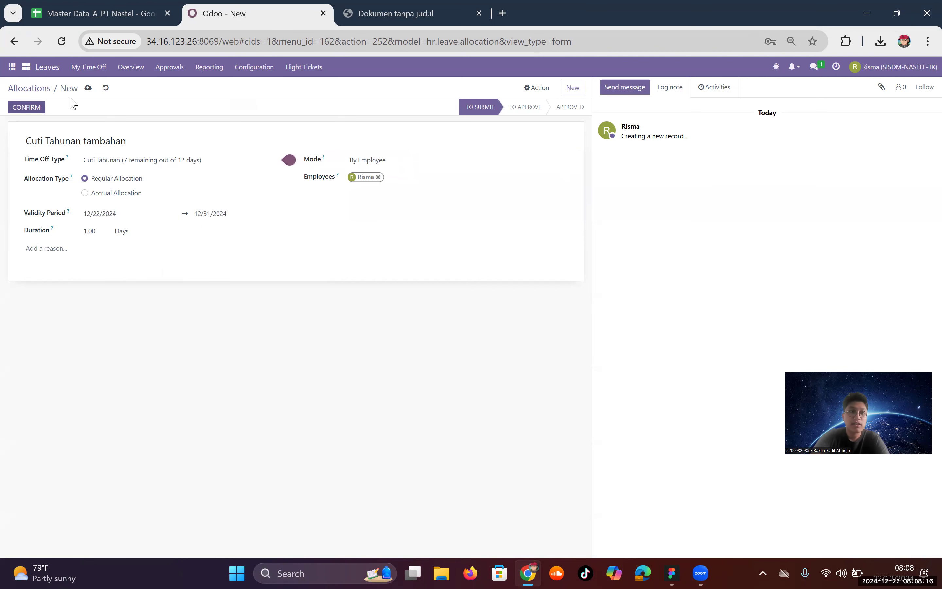
{"action": "left_click", "coordinate": [87, 88]}
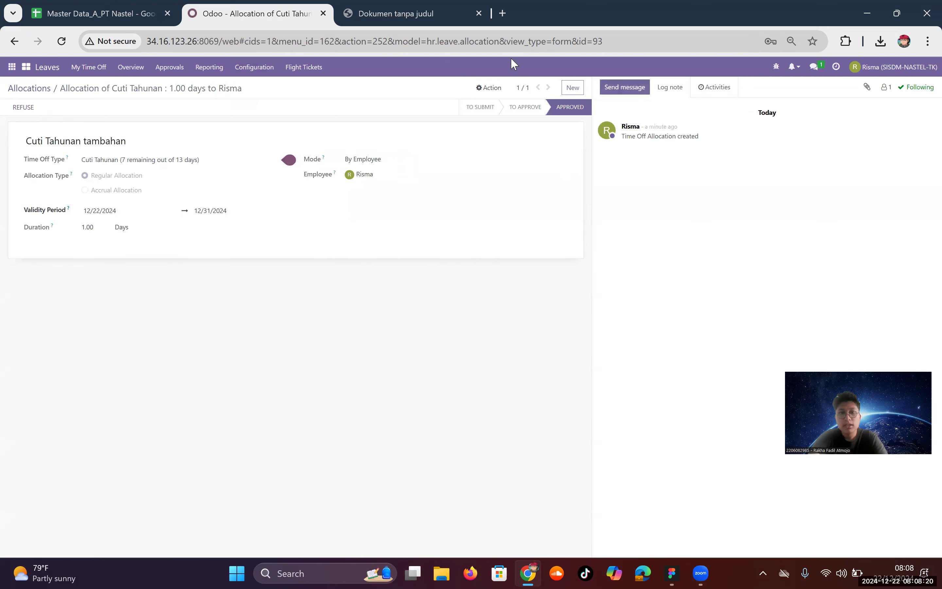
Step: Return to the allocations list and glance at the Time Off Type master data sheet
{"action": "mouse_move", "coordinate": [521, 112]}
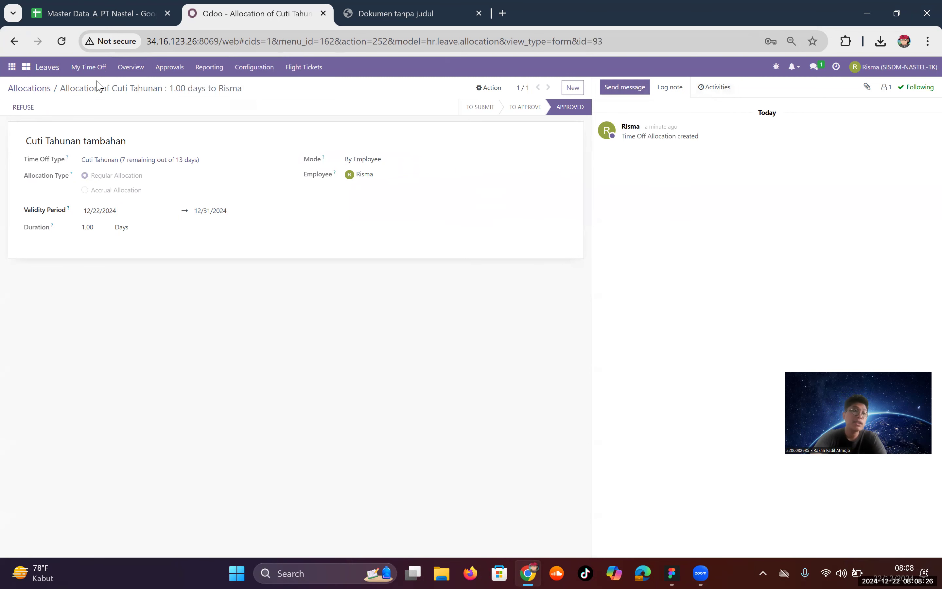
{"action": "left_click", "coordinate": [27, 88]}
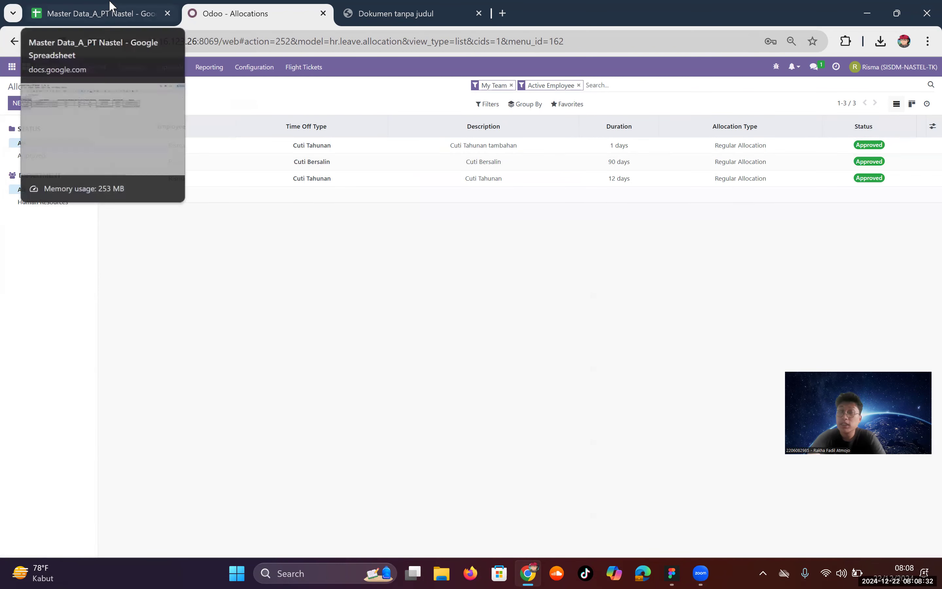
{"action": "left_click", "coordinate": [48, 6]}
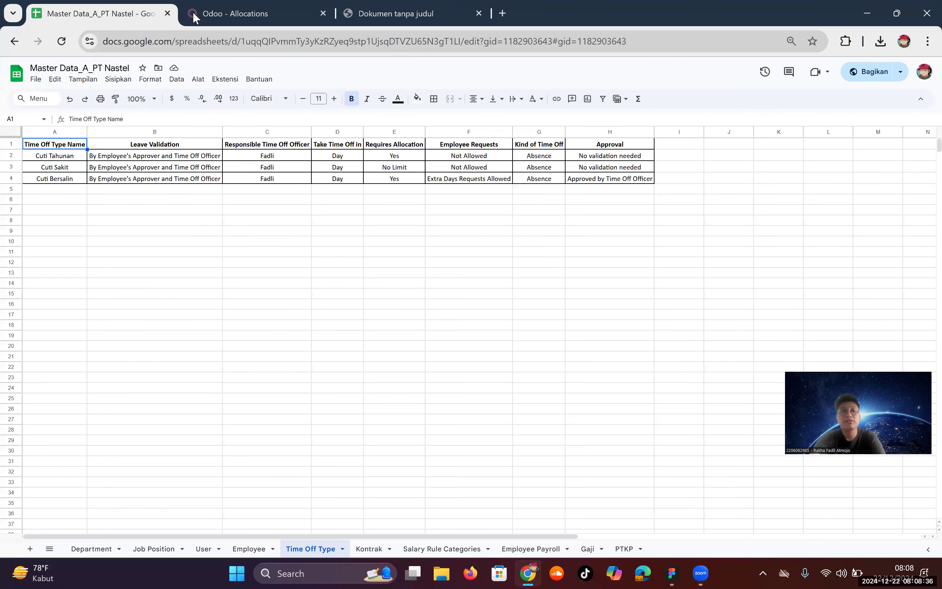
{"action": "left_click", "coordinate": [265, 5]}
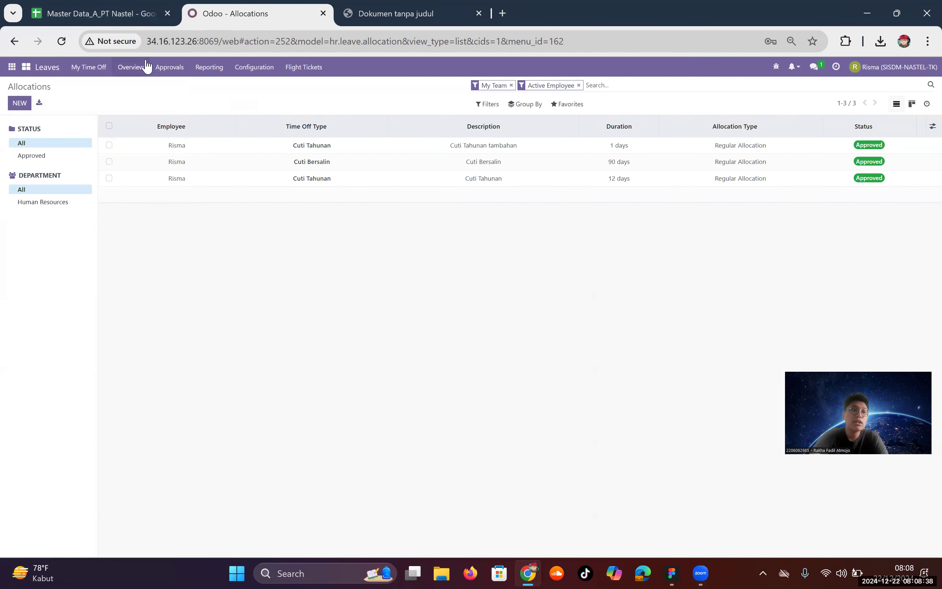
Step: Browse the Leaves menus and open the time off requests awaiting approval
{"action": "left_click", "coordinate": [178, 68]}
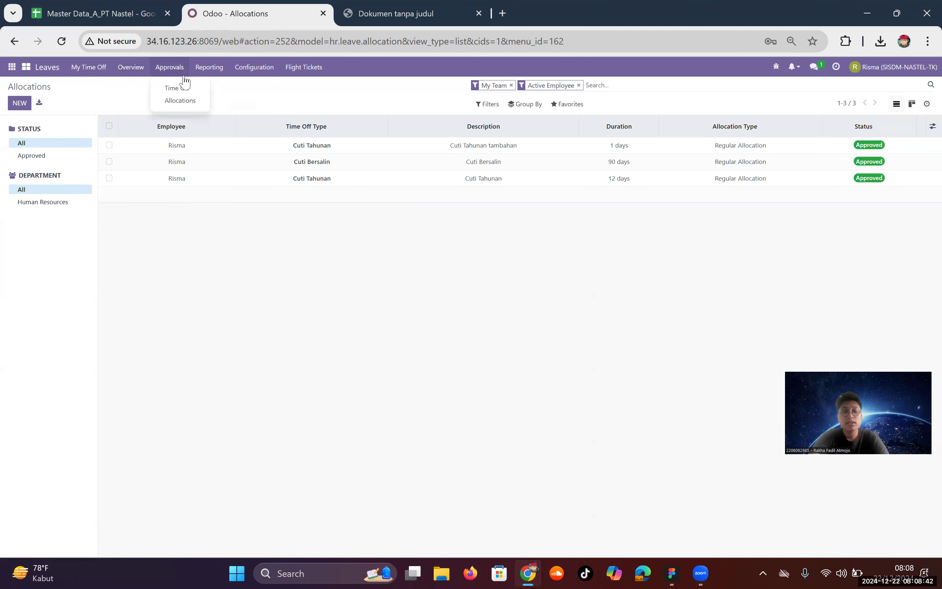
{"action": "left_click", "coordinate": [207, 73]}
{"action": "left_click", "coordinate": [240, 74]}
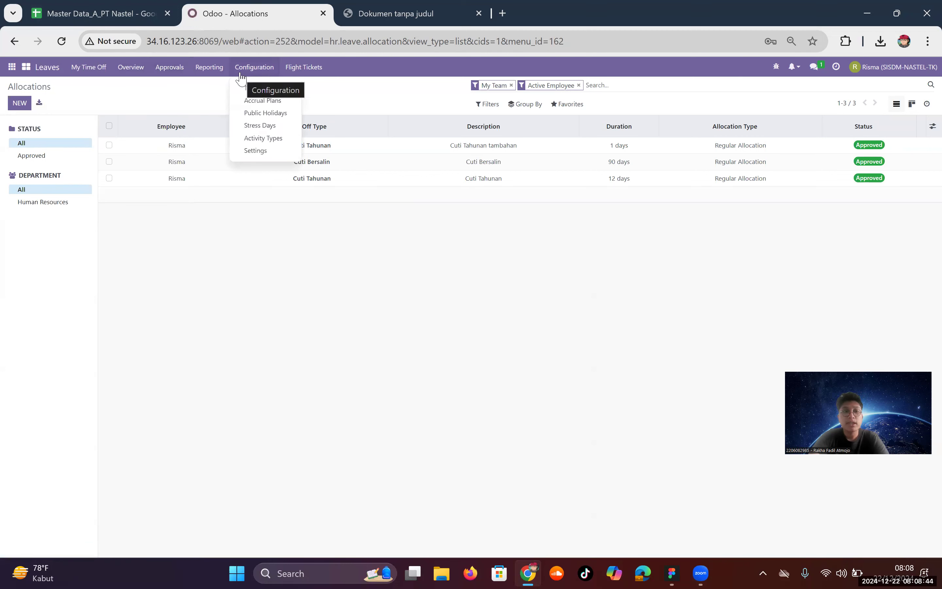
{"action": "left_click", "coordinate": [191, 89]}
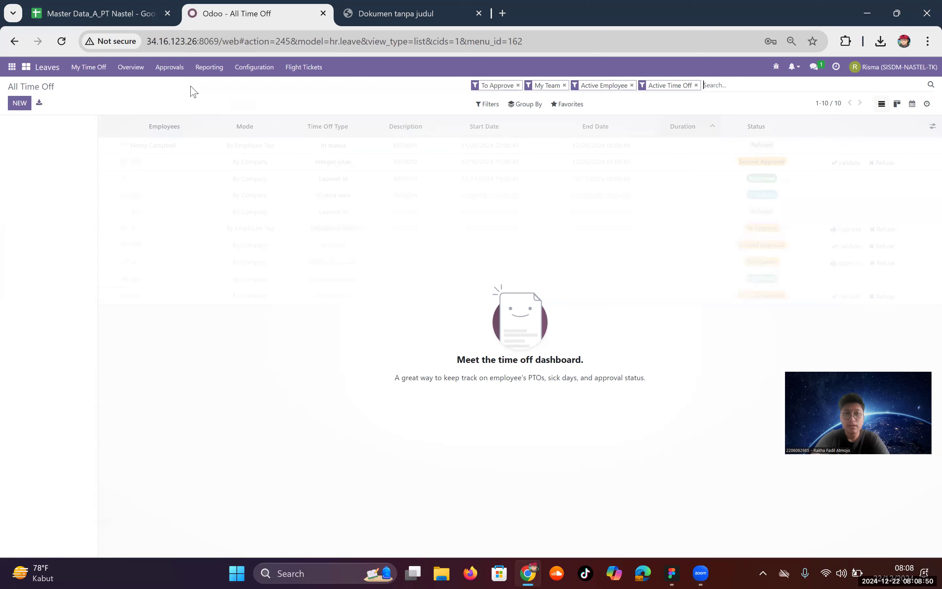
Step: Clear the To Approve and My Team filters, then draft a Cuti Tahunan request for 12/28–12/30/2024
{"action": "left_click", "coordinate": [517, 85]}
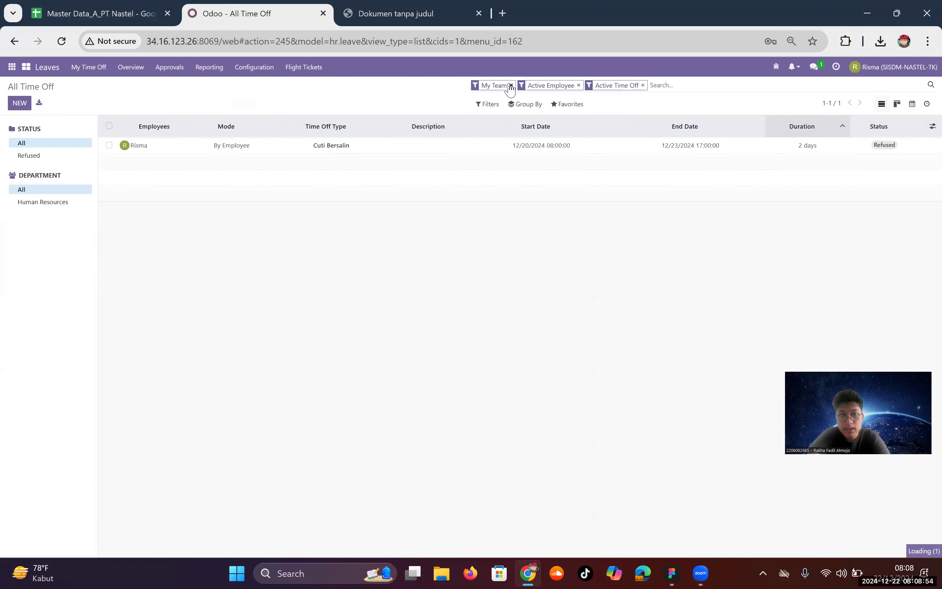
{"action": "left_click", "coordinate": [510, 85]}
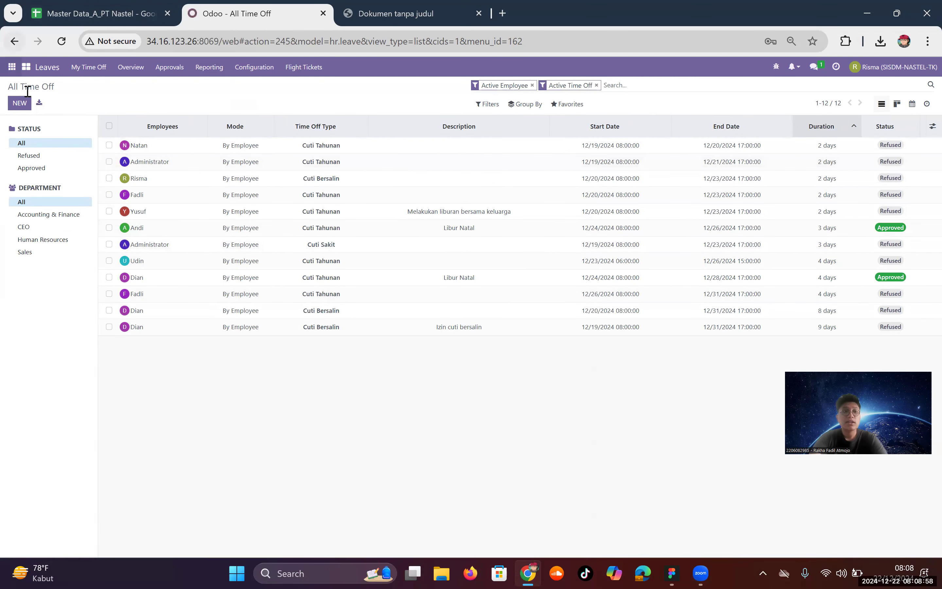
{"action": "left_click", "coordinate": [26, 109]}
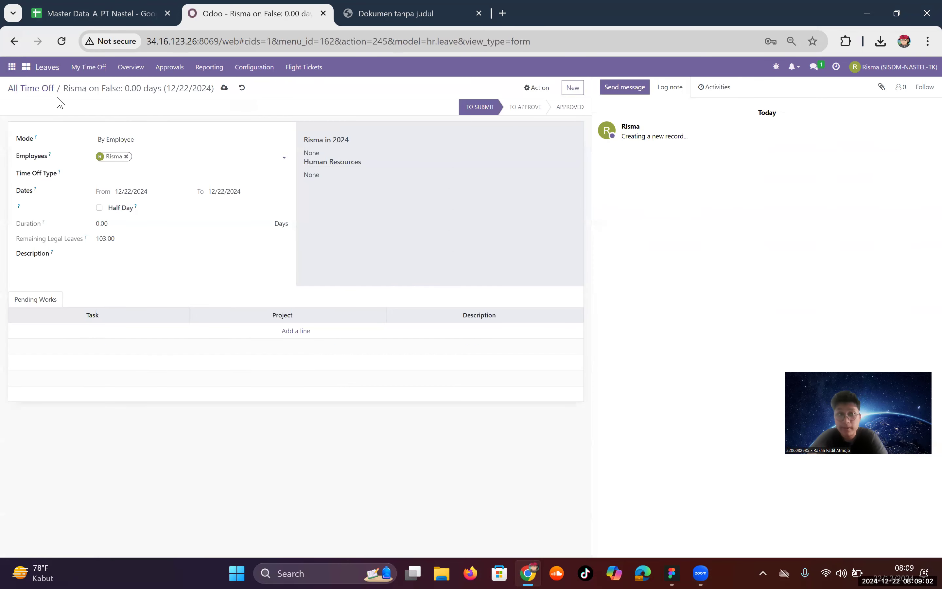
{"action": "left_click", "coordinate": [163, 171]}
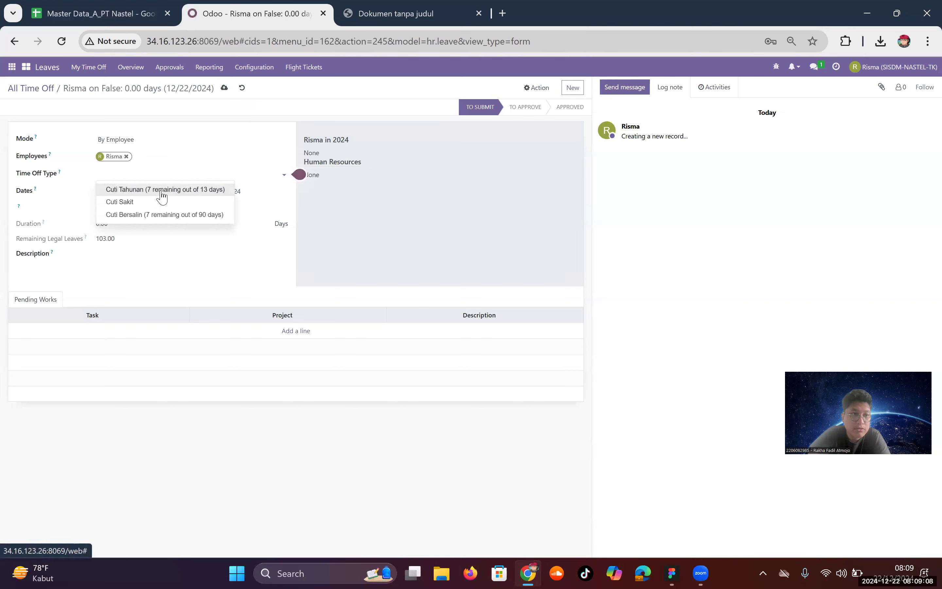
{"action": "left_click", "coordinate": [161, 193]}
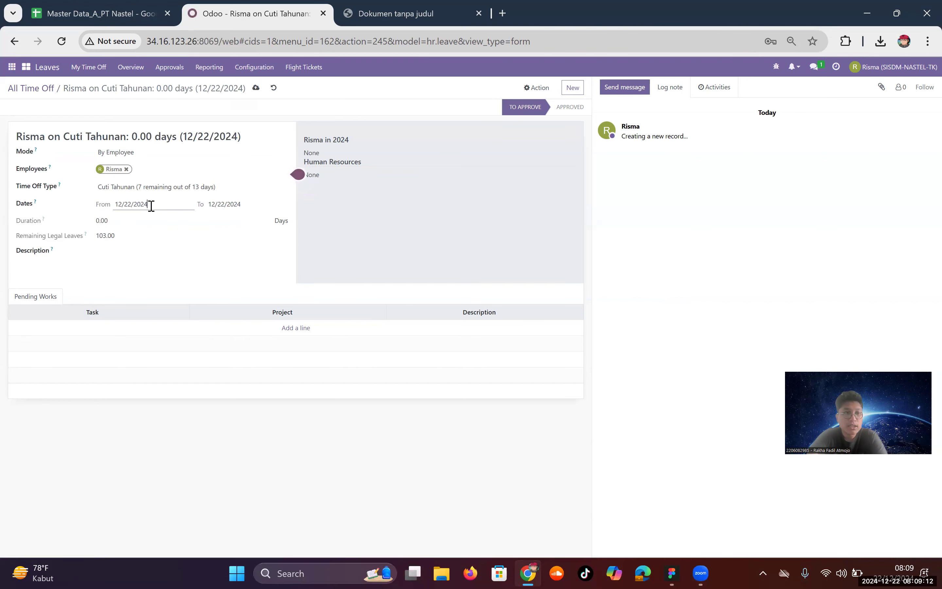
{"action": "left_click", "coordinate": [151, 206]}
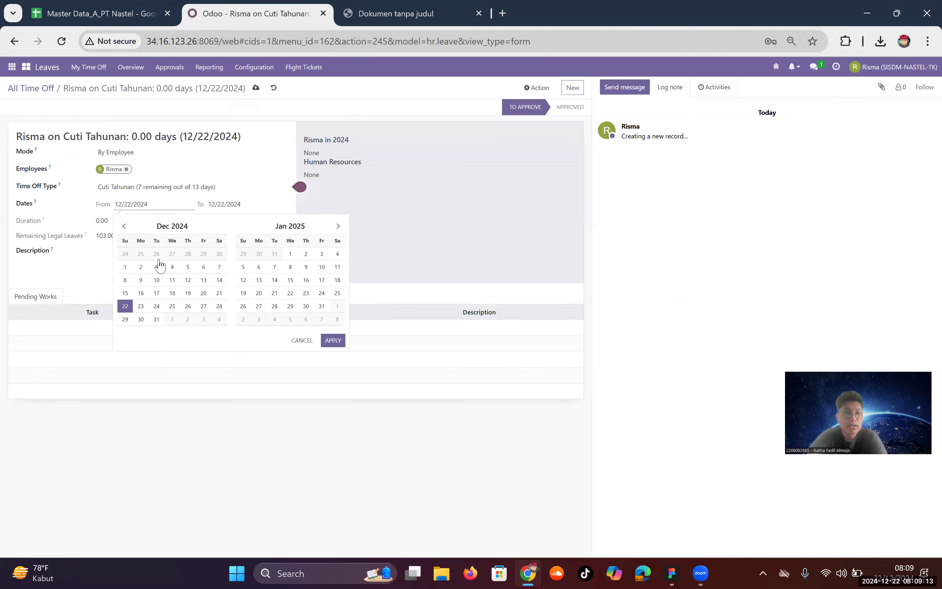
{"action": "left_click", "coordinate": [217, 307]}
{"action": "left_click", "coordinate": [141, 320]}
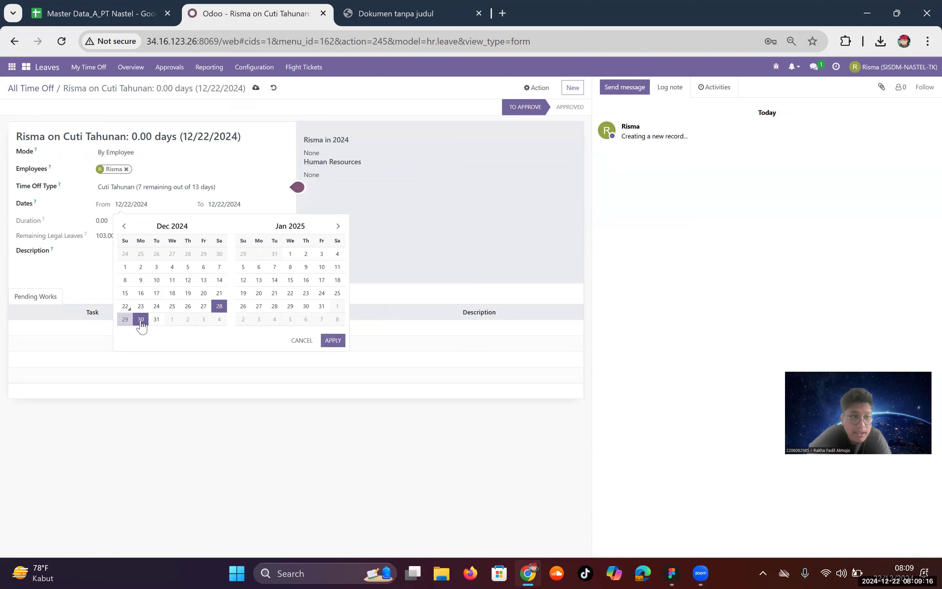
{"action": "left_click", "coordinate": [331, 340]}
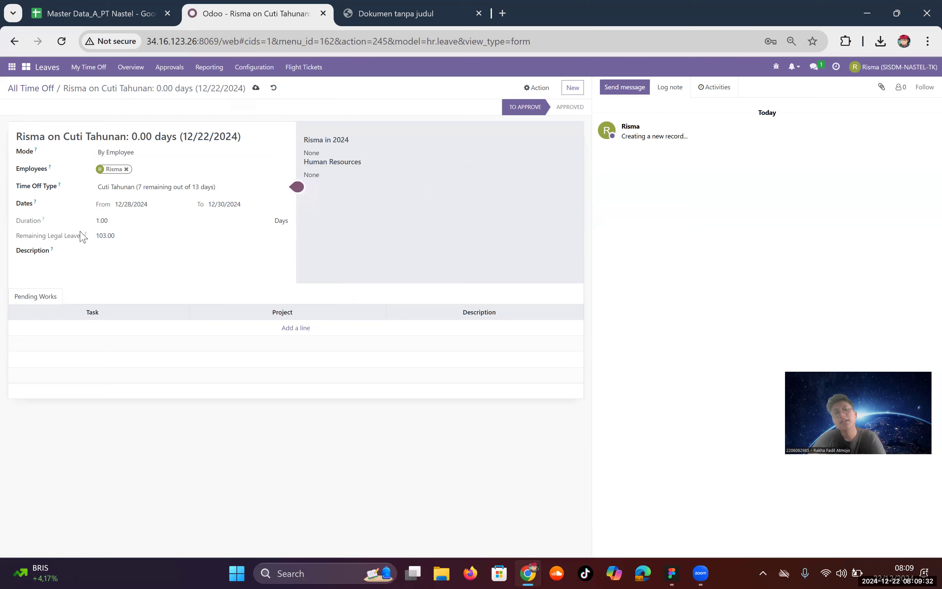
{"action": "mouse_move", "coordinate": [88, 237]}
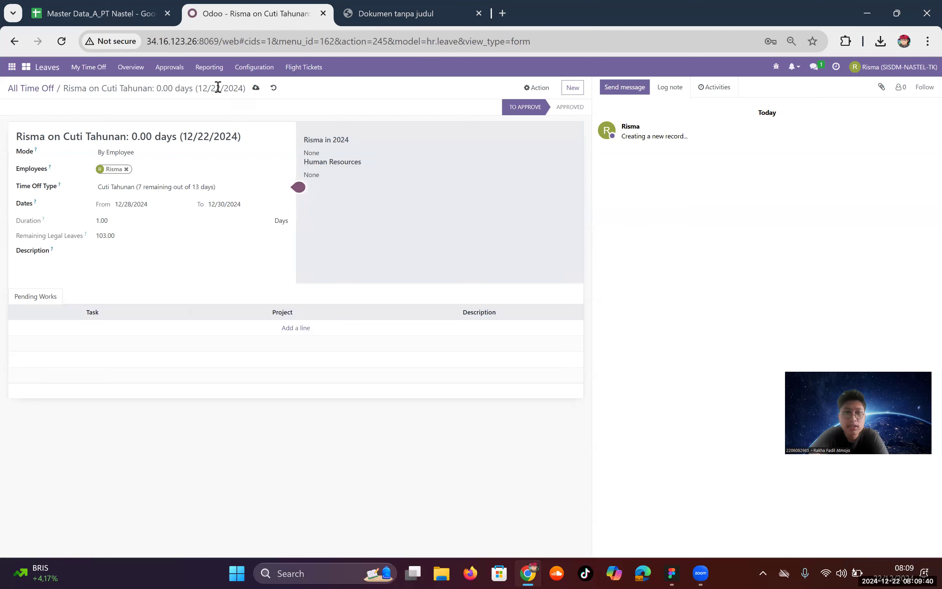
Step: Save the Cuti Tahunan request and view its Time Off Approval activity due 12/22/2024
{"action": "left_click", "coordinate": [256, 89]}
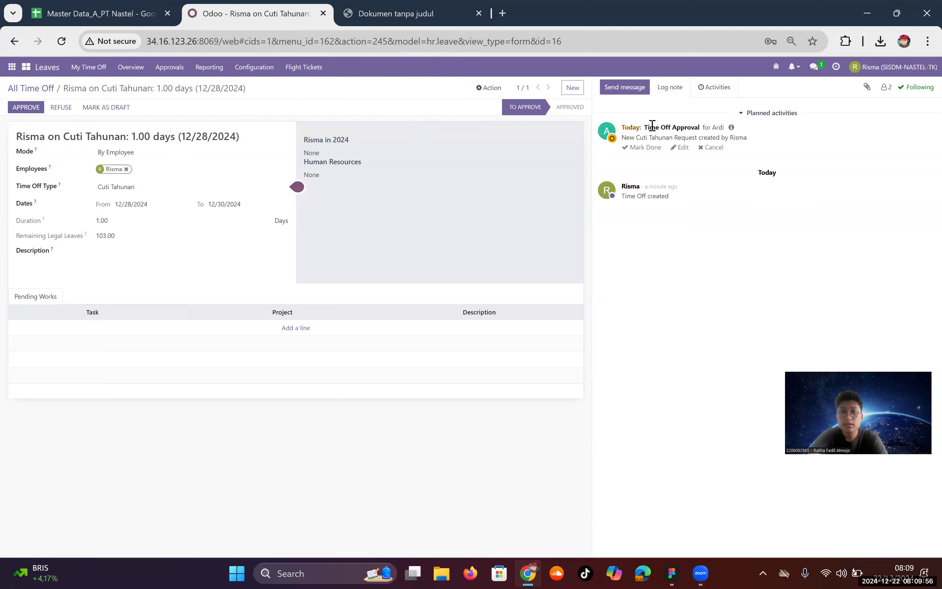
{"action": "left_click", "coordinate": [730, 130]}
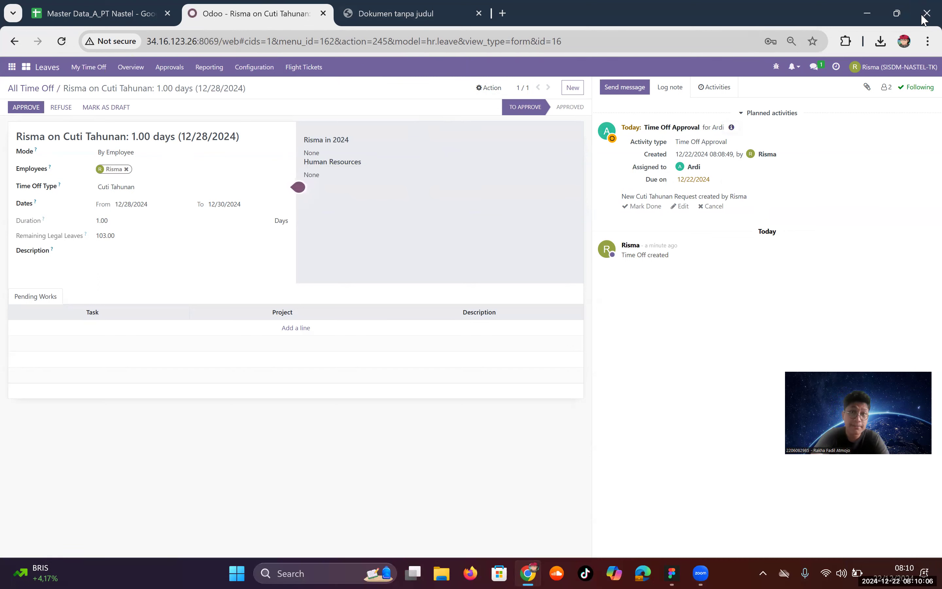
Step: Log out of the employee account and sign in with the HR manager's saved e-mail and password
{"action": "left_click", "coordinate": [880, 67]}
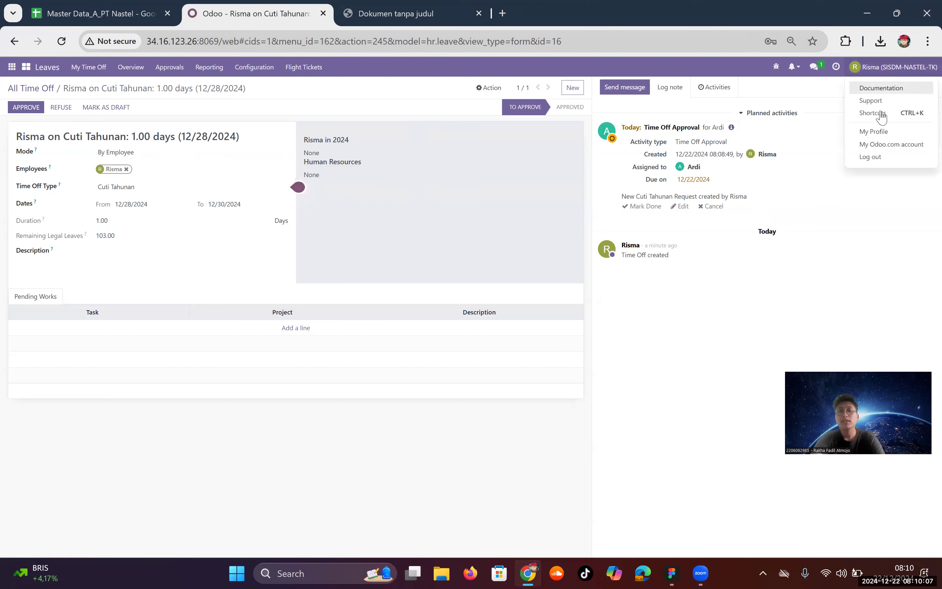
{"action": "left_click", "coordinate": [872, 157]}
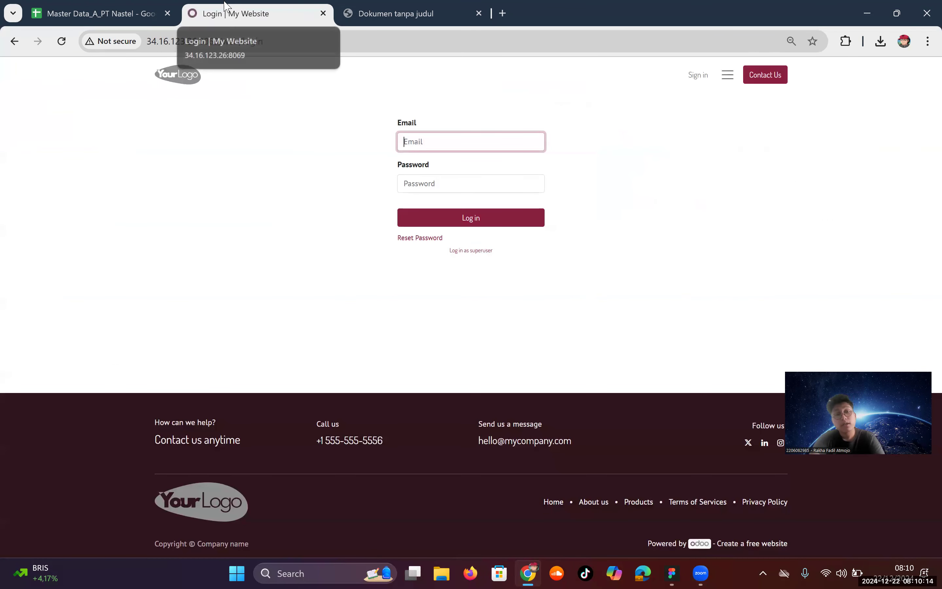
{"action": "type", "text": "fad"}
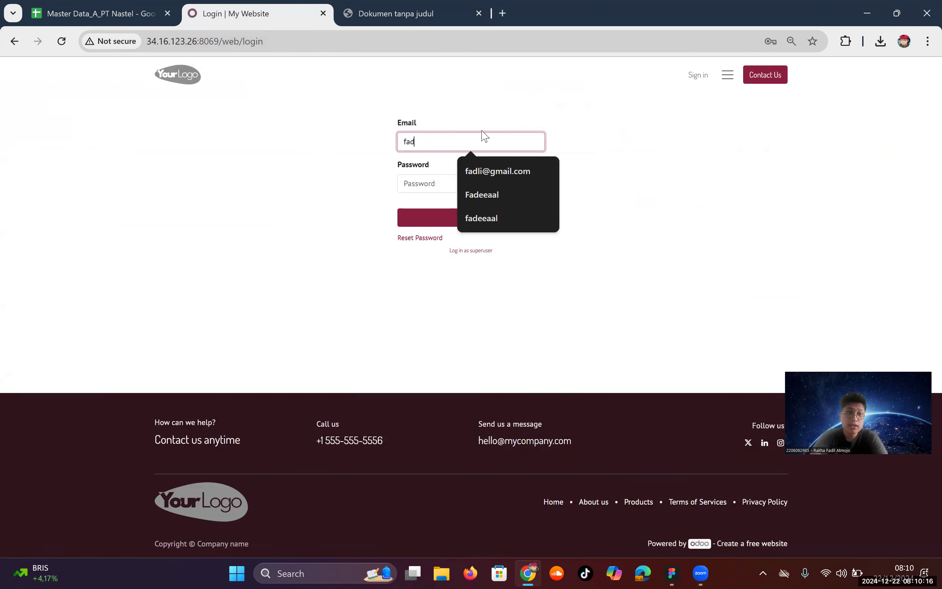
{"action": "type", "text": "l"}
{"action": "key", "text": "Down"}
{"action": "key", "text": "Return"}
{"action": "left_click", "coordinate": [489, 176]}
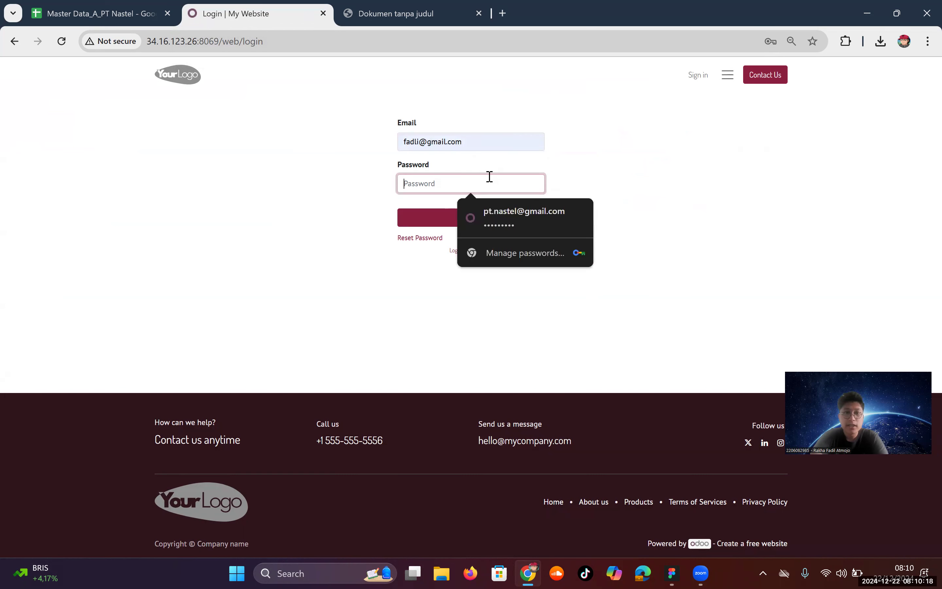
{"action": "type", "text": "•"}
{"action": "key", "text": "Return"}
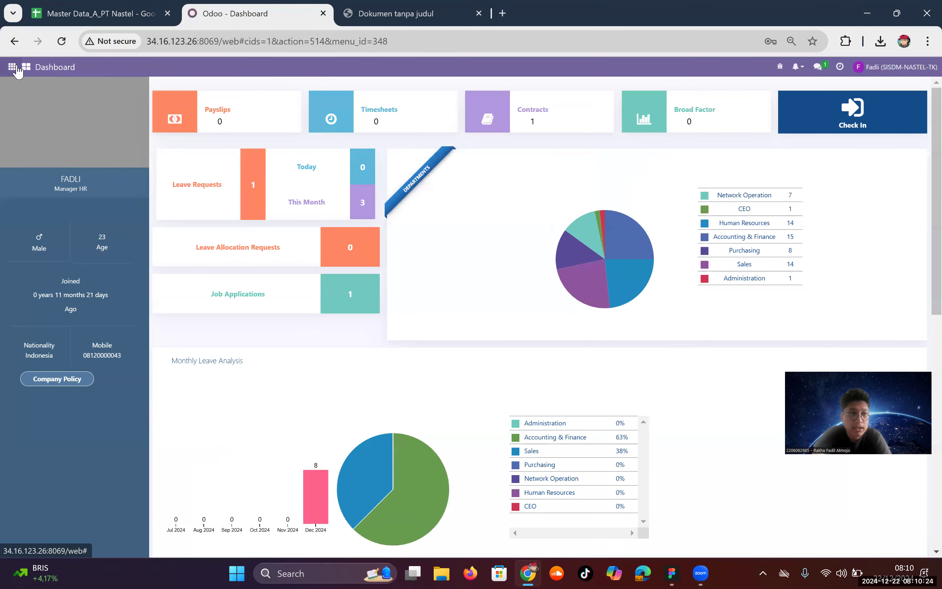
Step: Open the All Time Off list in the Leaves app
{"action": "left_click", "coordinate": [26, 69]}
{"action": "left_click", "coordinate": [45, 389]}
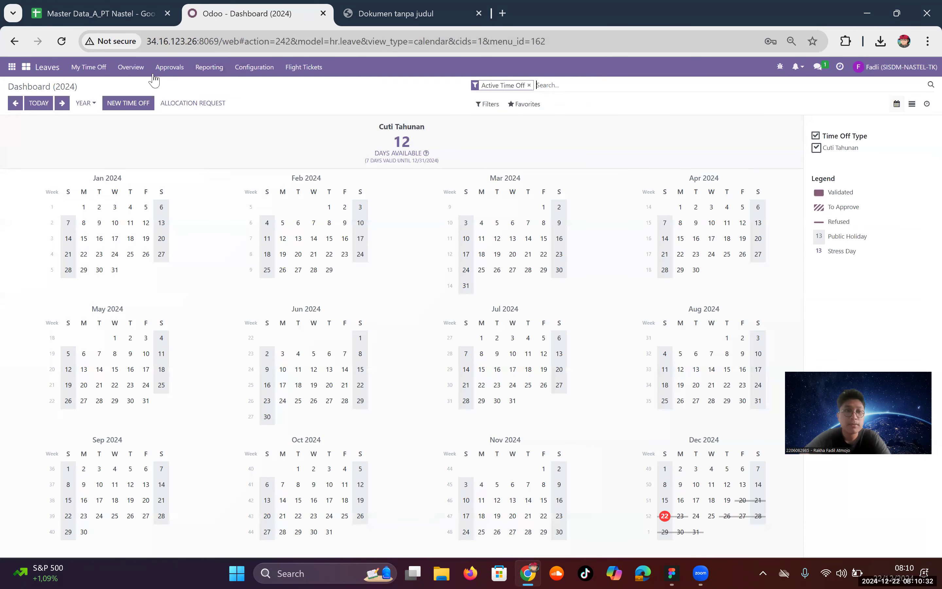
{"action": "left_click", "coordinate": [169, 67]}
{"action": "left_click", "coordinate": [171, 83]}
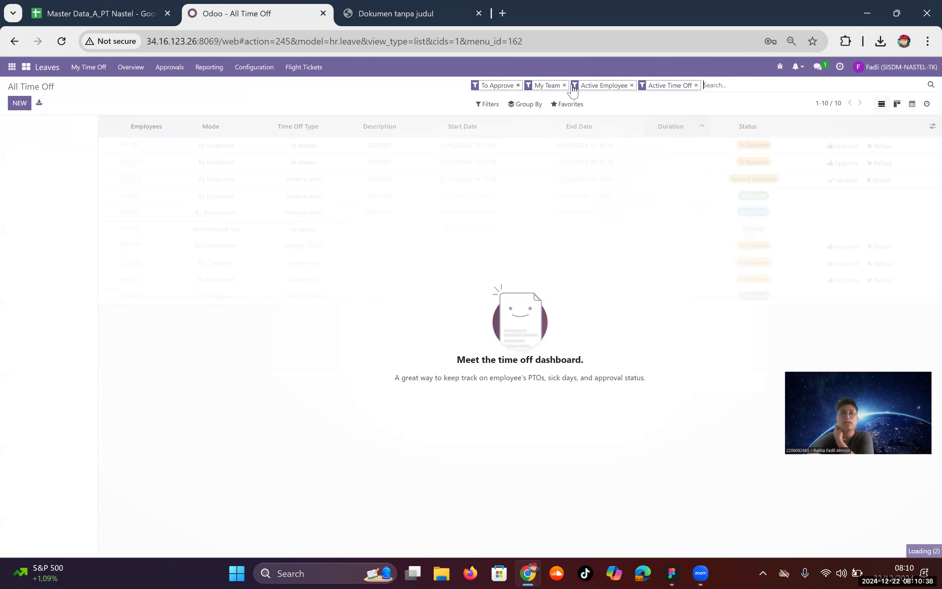
Step: Clear the To Approve and team filters, then approve the employee's 12/28–12/30 Cuti Tahunan request
{"action": "left_click", "coordinate": [578, 85]}
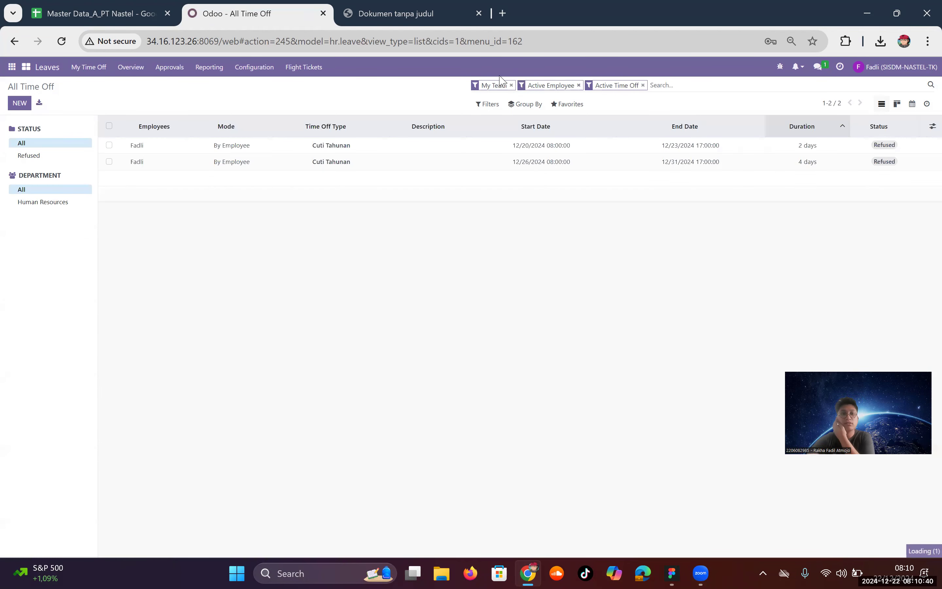
{"action": "left_click", "coordinate": [512, 85]}
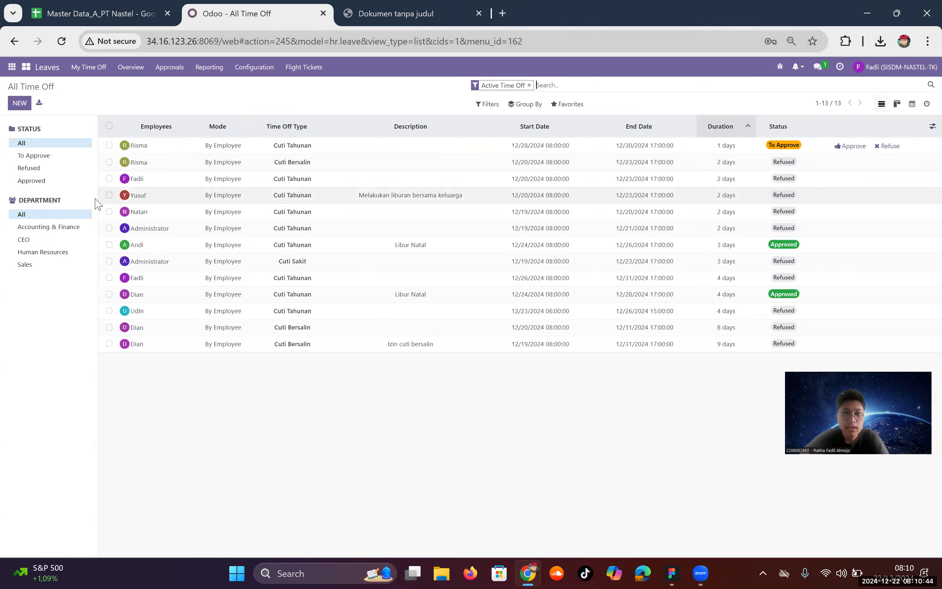
{"action": "left_click", "coordinate": [165, 152]}
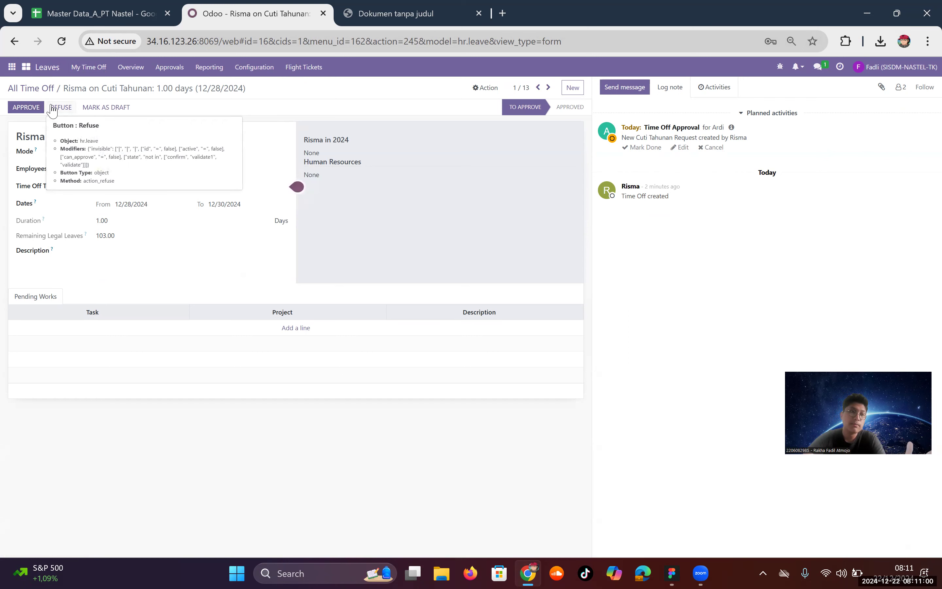
{"action": "left_click", "coordinate": [37, 110]}
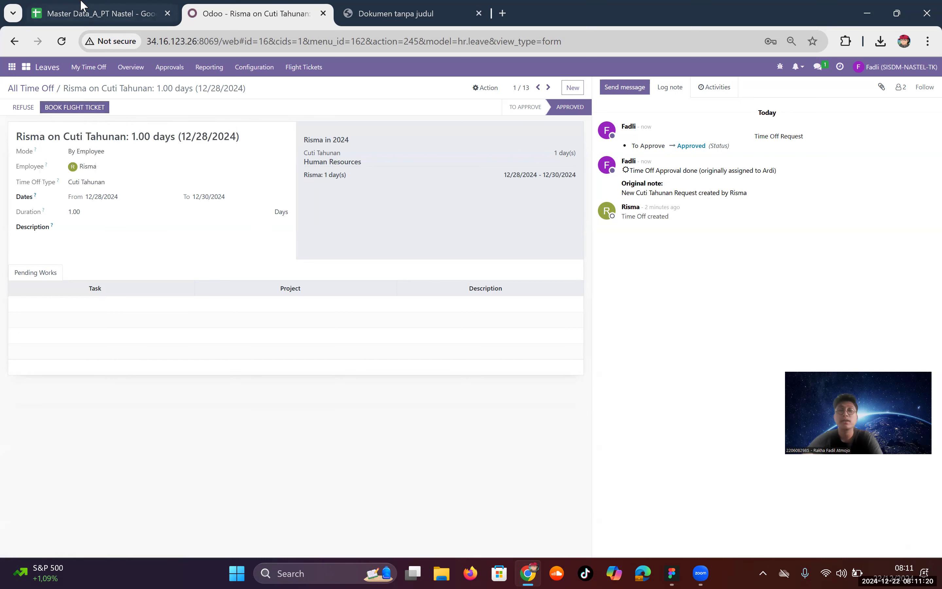
{"action": "mouse_move", "coordinate": [82, 4]}
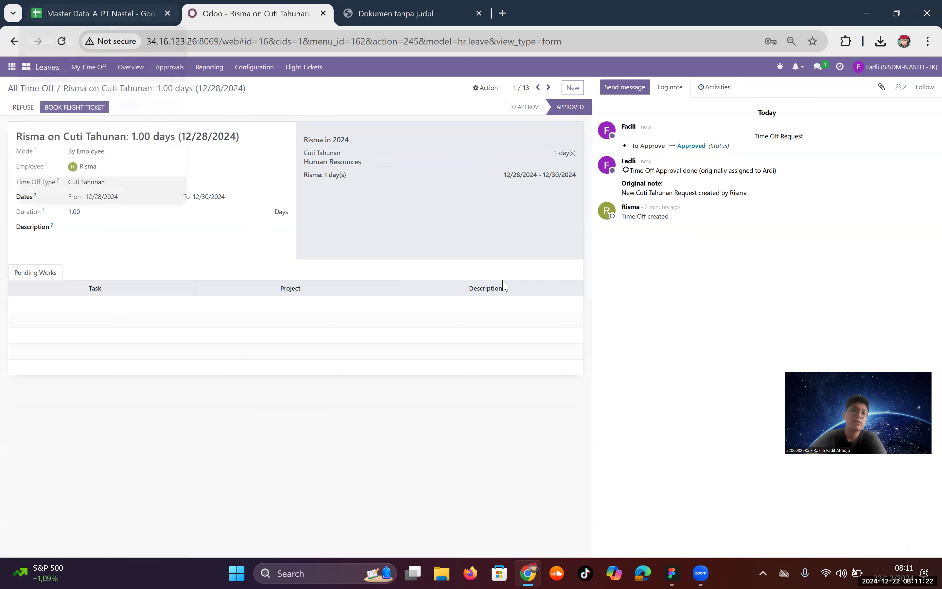
{"action": "left_click", "coordinate": [671, 573]}
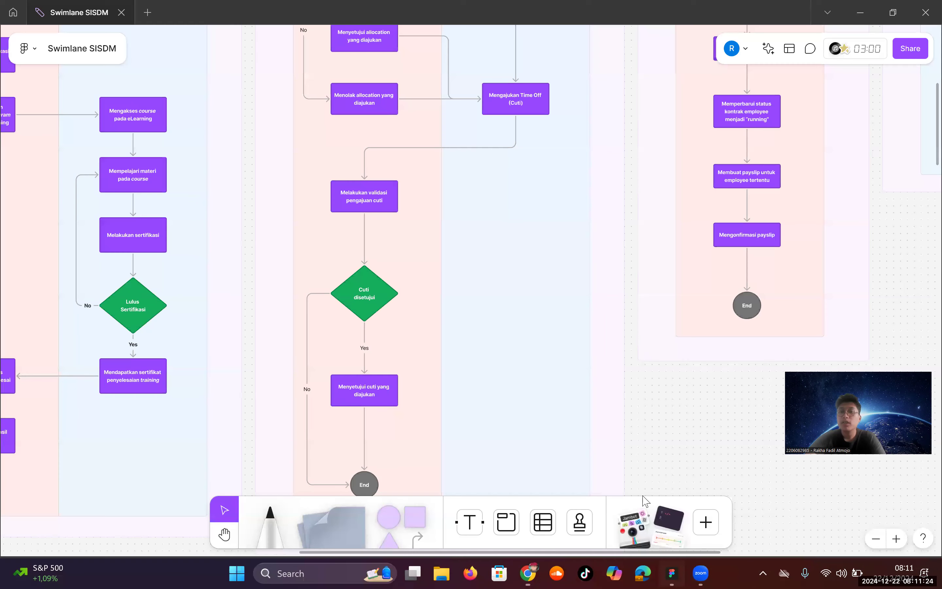
{"action": "left_click_drag", "start_coordinate": [354, 552], "coordinate": [492, 560]}
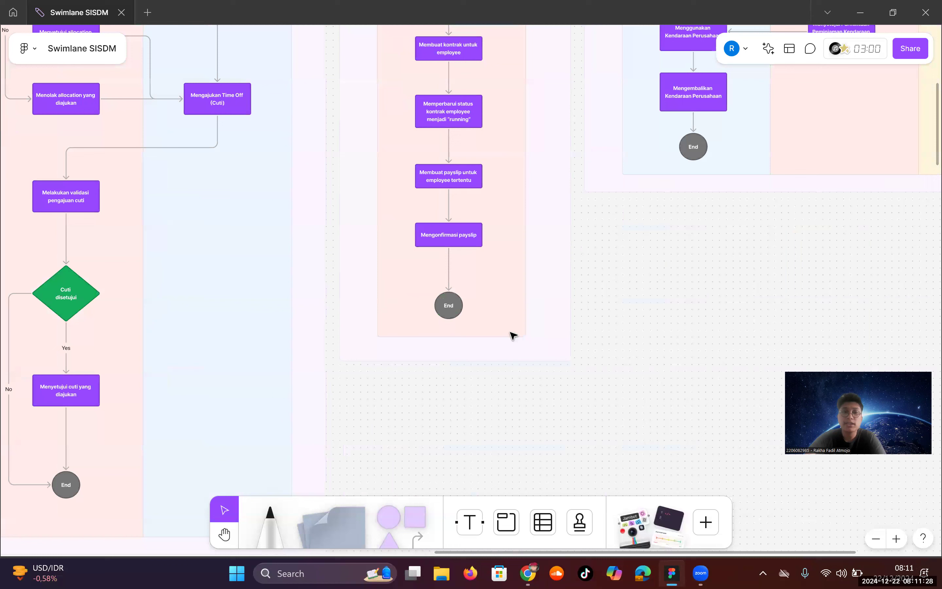
{"action": "scroll", "coordinate": [533, 290], "scroll_direction": "up", "scroll_amount": 10}
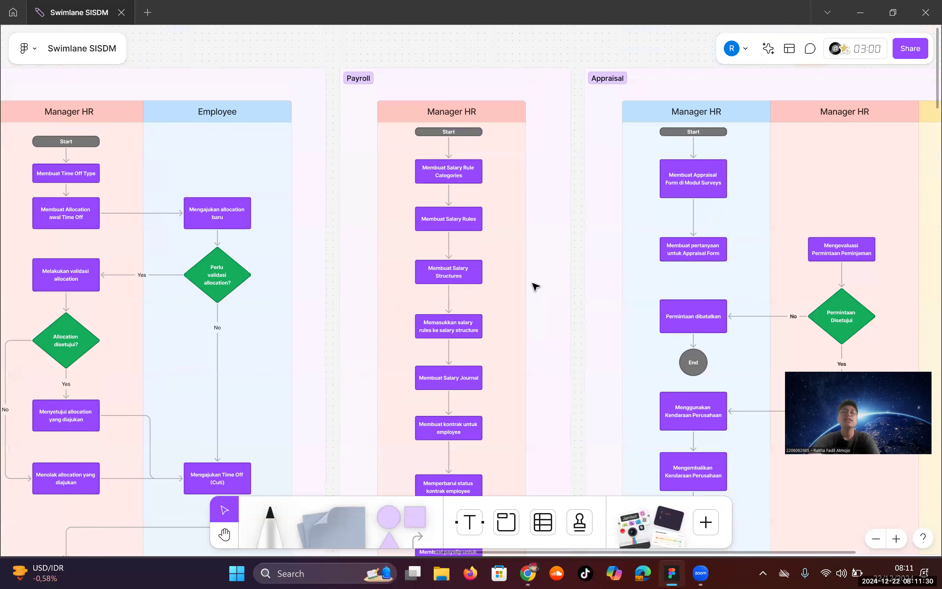
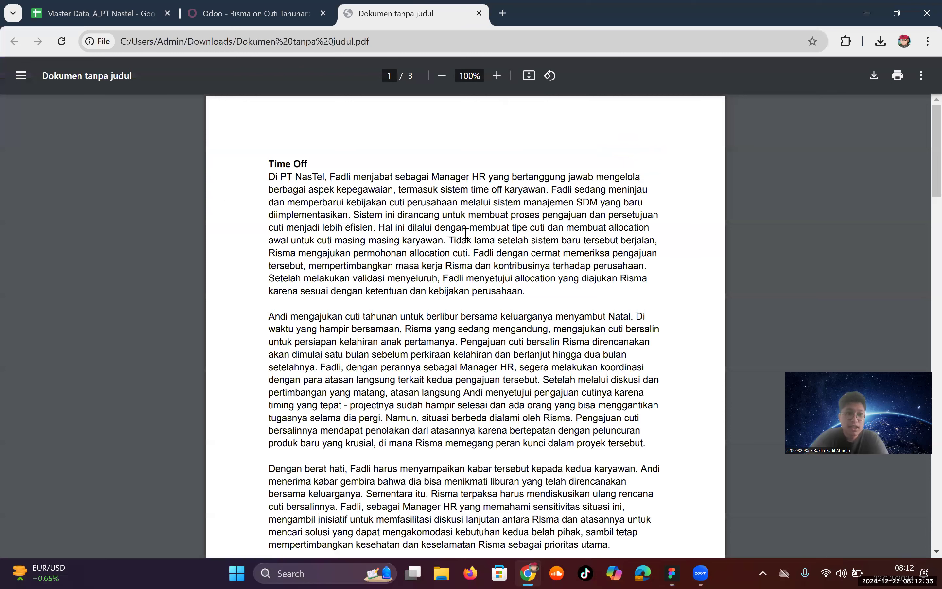
Step: Scroll the scenario PDF from Time Off down to the Payroll section on page 2
{"action": "scroll", "coordinate": [465, 200], "scroll_direction": "down", "scroll_amount": 10}
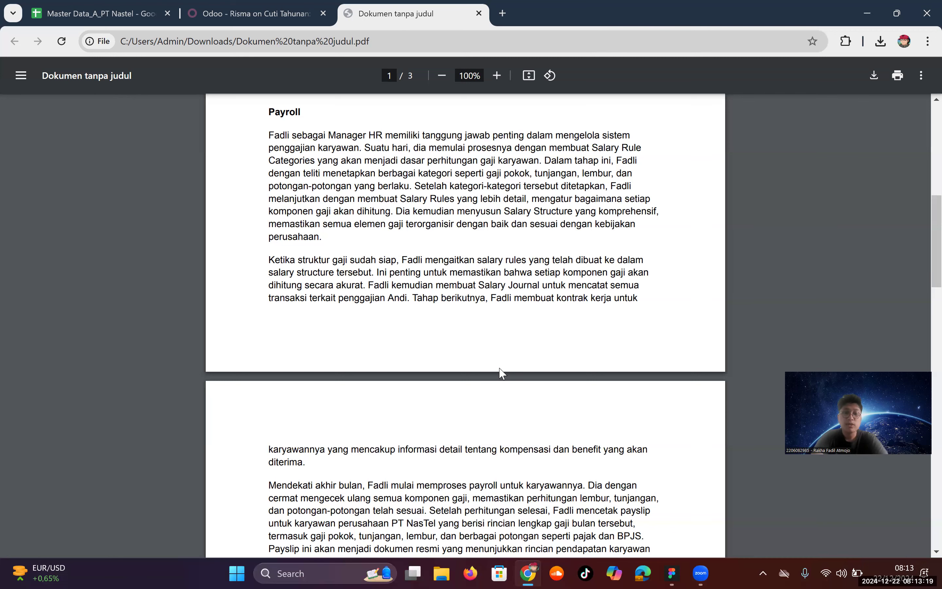
{"action": "scroll", "coordinate": [502, 372], "scroll_direction": "down", "scroll_amount": 2}
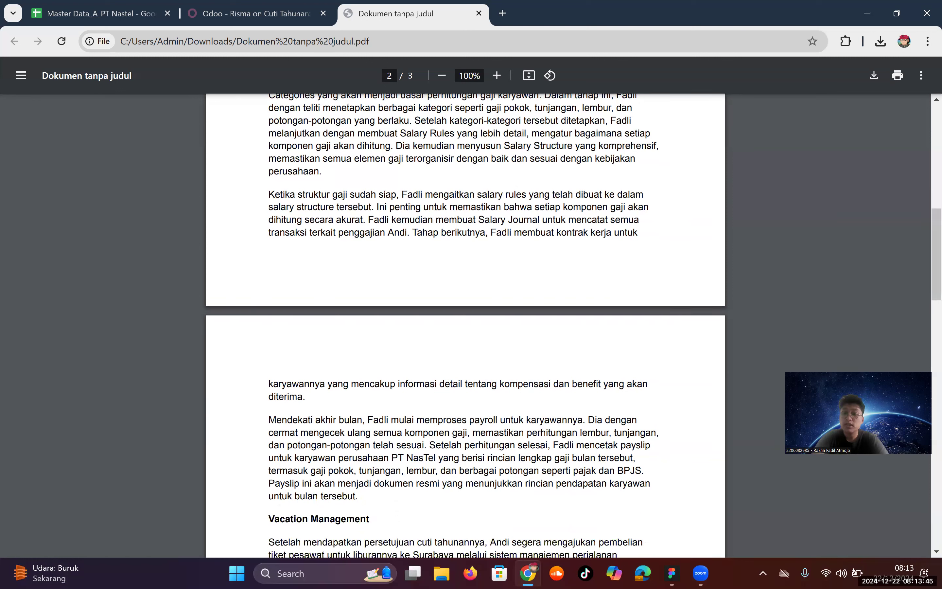
Step: Go to the Payroll app's Salary Rule Categories list showing 13 categories
{"action": "left_click", "coordinate": [213, 11]}
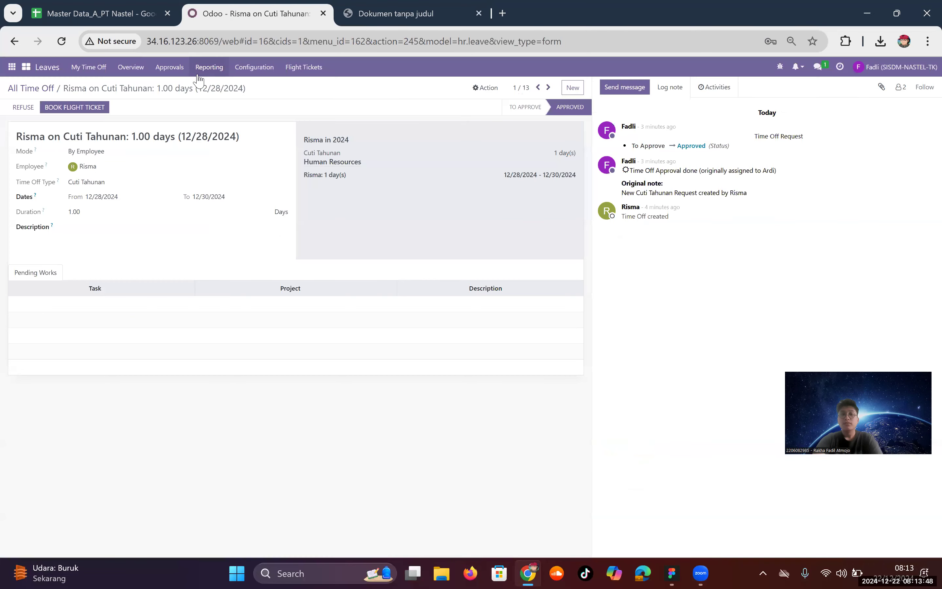
{"action": "left_click", "coordinate": [10, 67]}
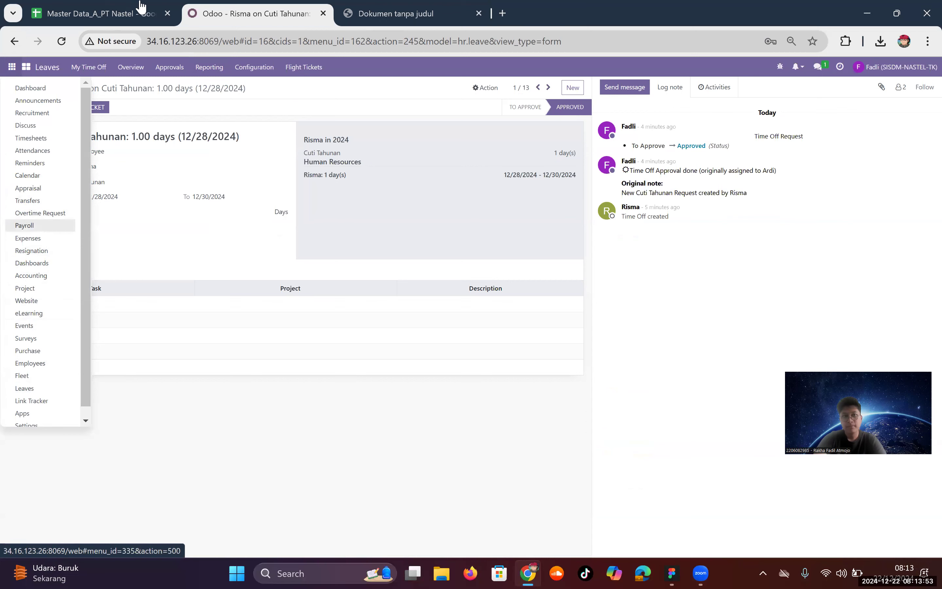
{"action": "key", "text": "Escape"}
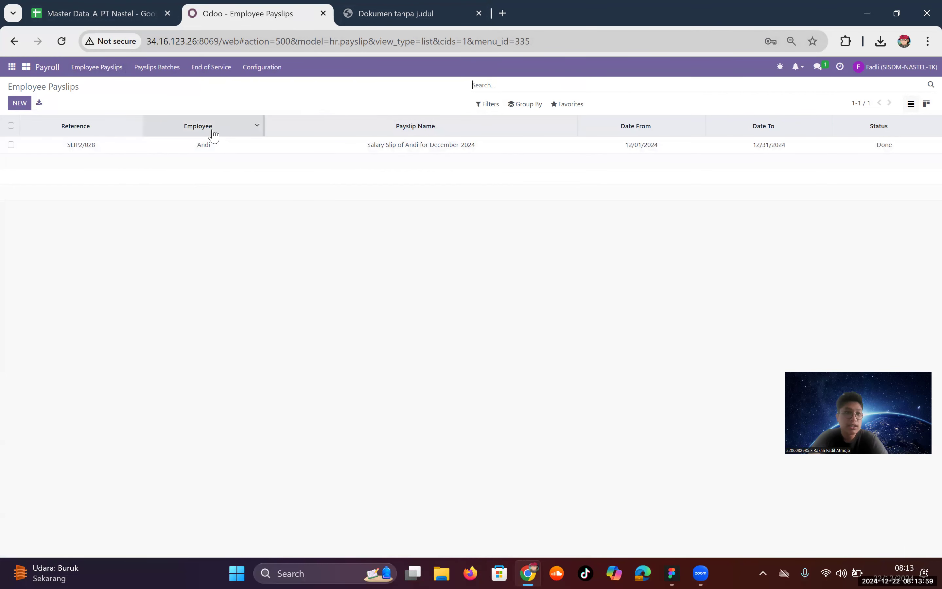
{"action": "left_click", "coordinate": [241, 73]}
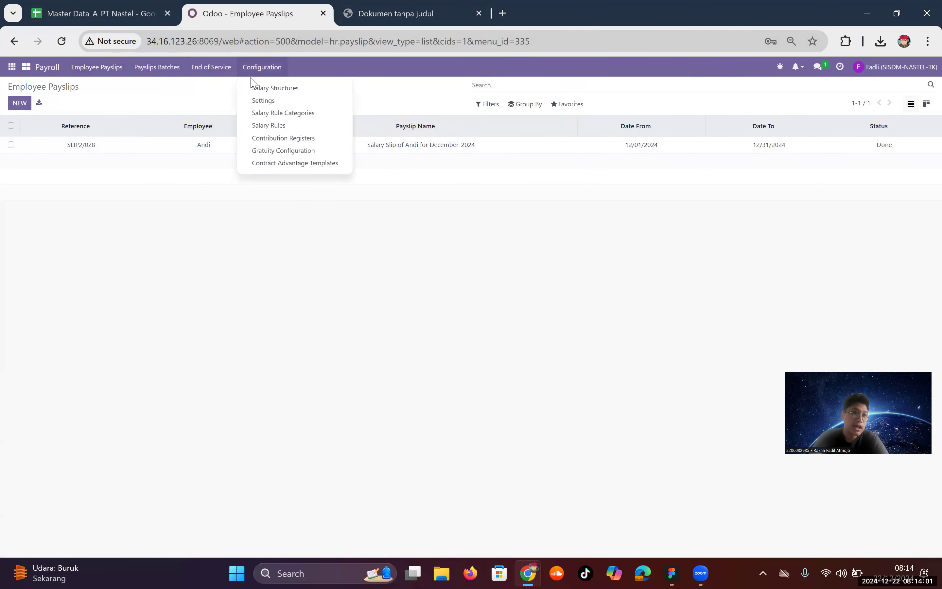
{"action": "left_click", "coordinate": [263, 113]}
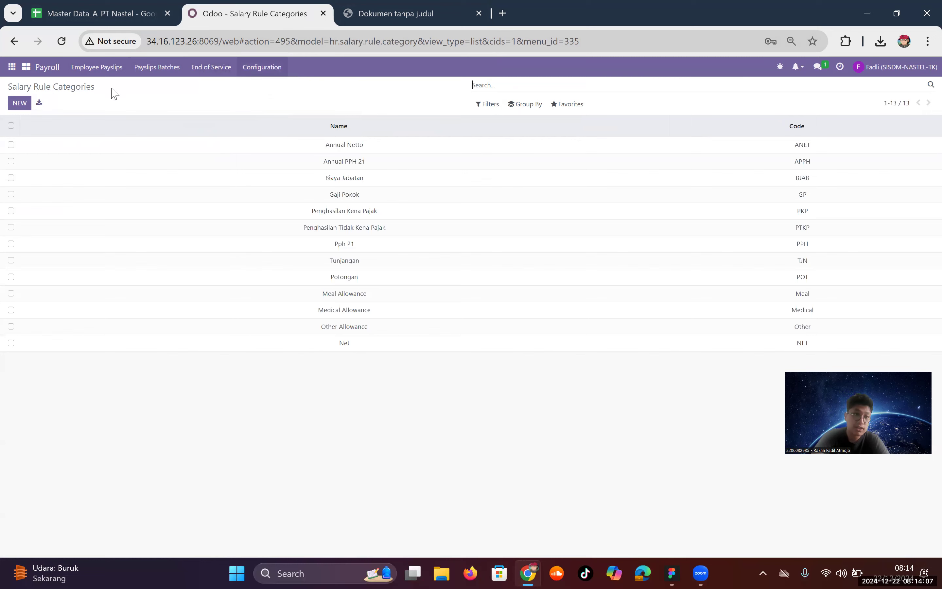
Step: Compare the spreadsheet's Salary Rule Categories sheet with Odoo's 13 categories, ANET through NET
{"action": "left_click", "coordinate": [57, 7]}
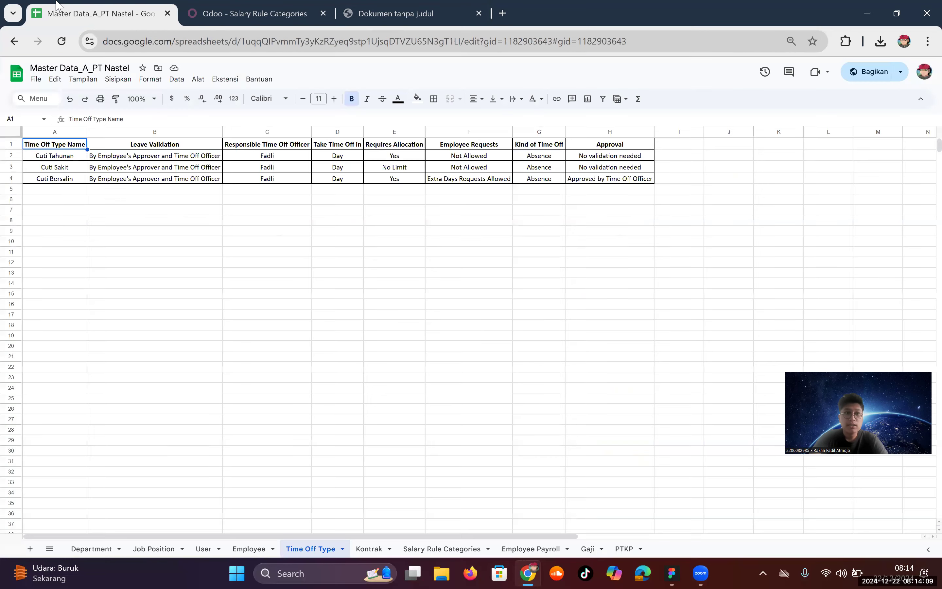
{"action": "left_click", "coordinate": [440, 548]}
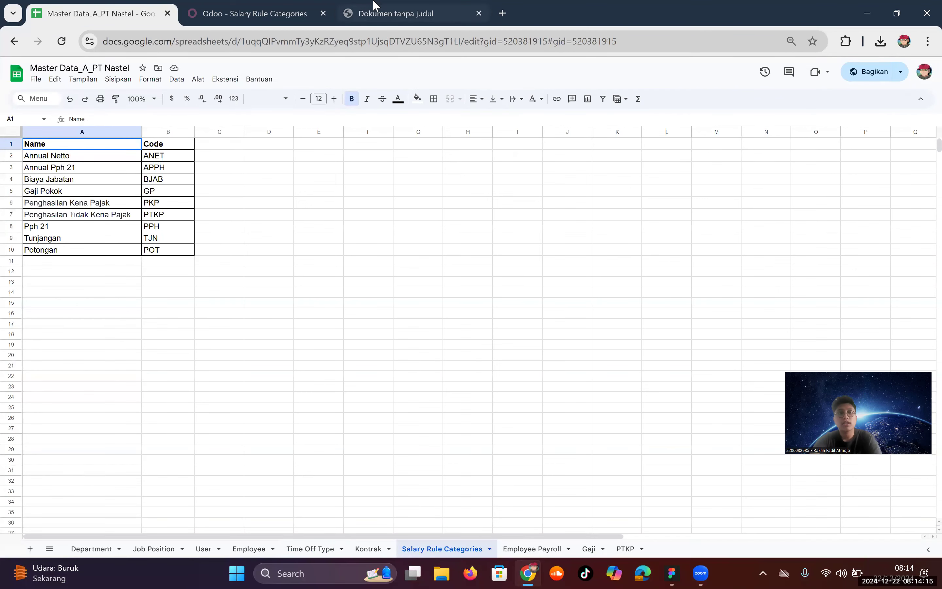
{"action": "left_click", "coordinate": [267, 8]}
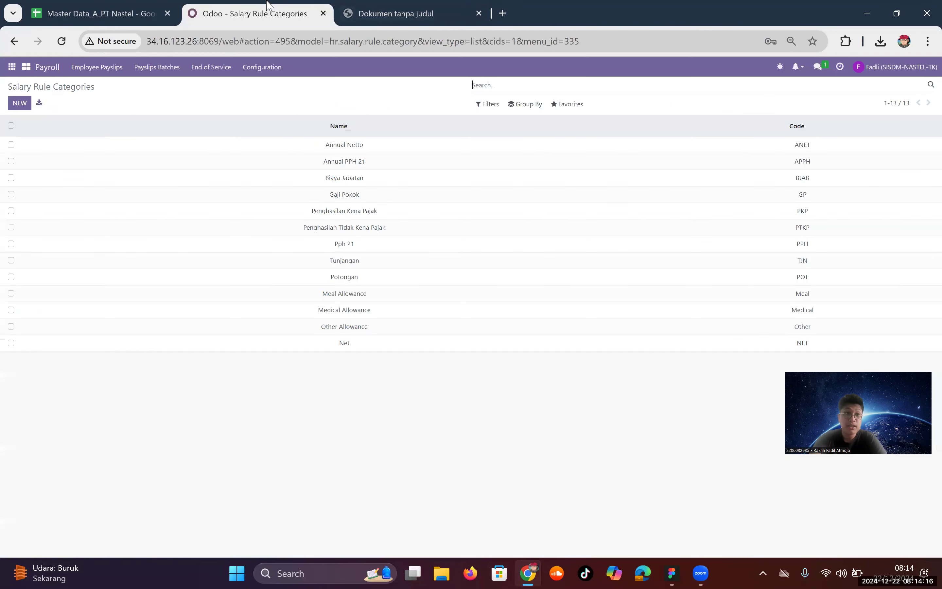
{"action": "left_click", "coordinate": [569, 110]}
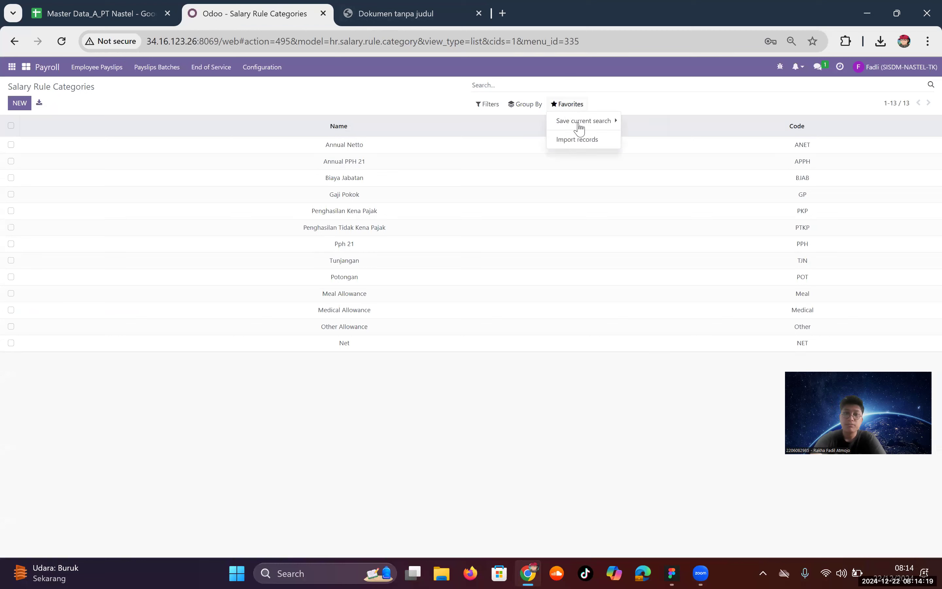
{"action": "left_click", "coordinate": [487, 104]}
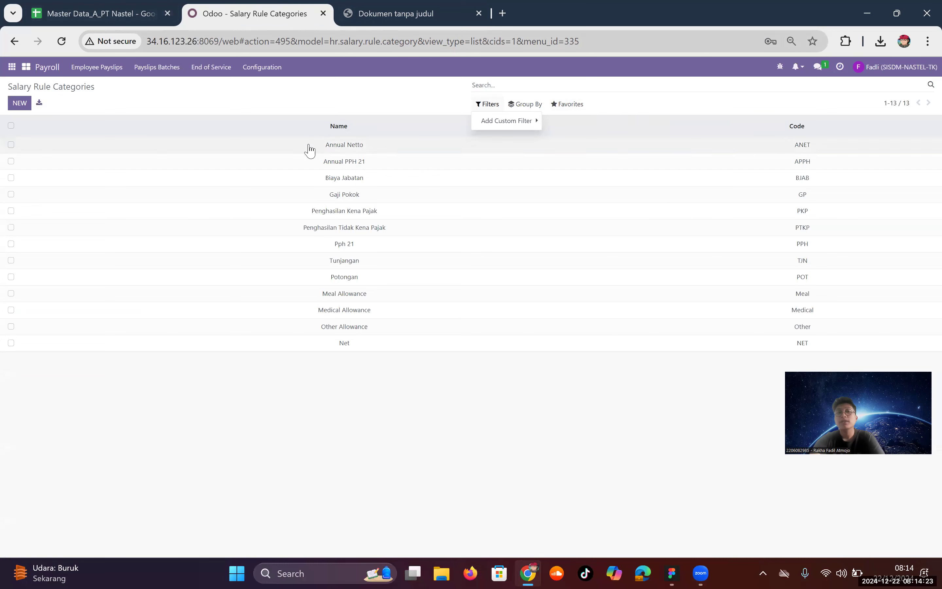
{"action": "left_click", "coordinate": [18, 103]}
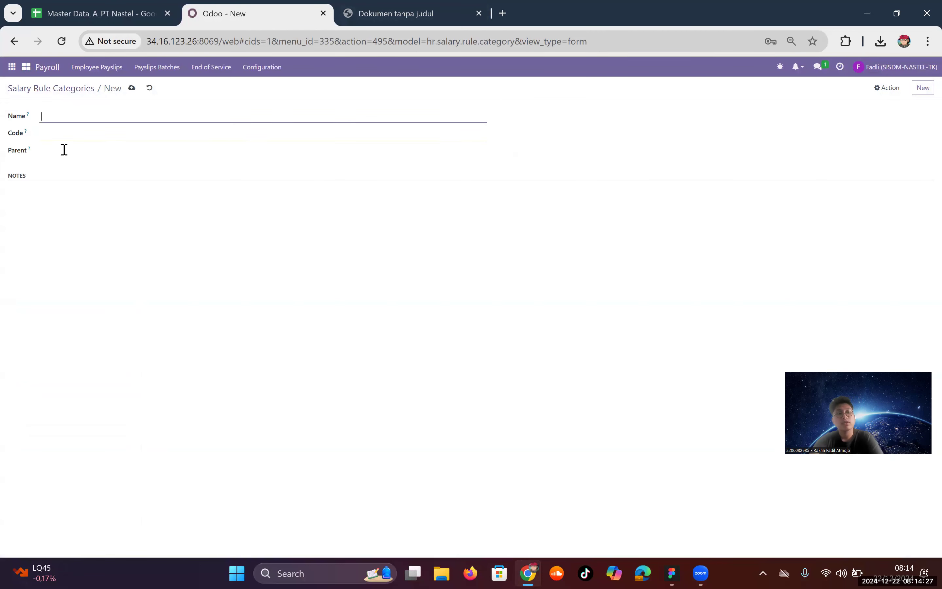
{"action": "left_click", "coordinate": [36, 196]}
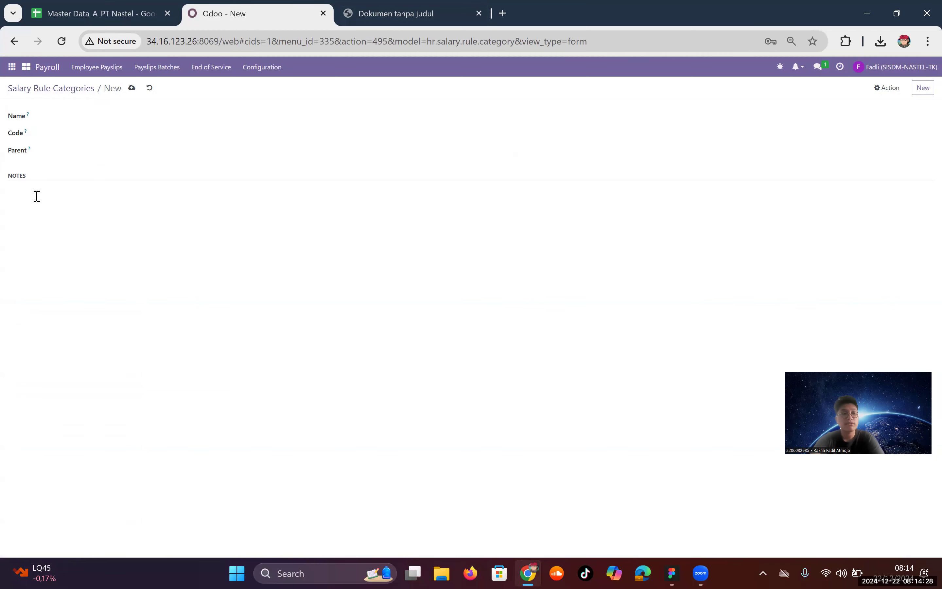
{"action": "left_click", "coordinate": [152, 90]}
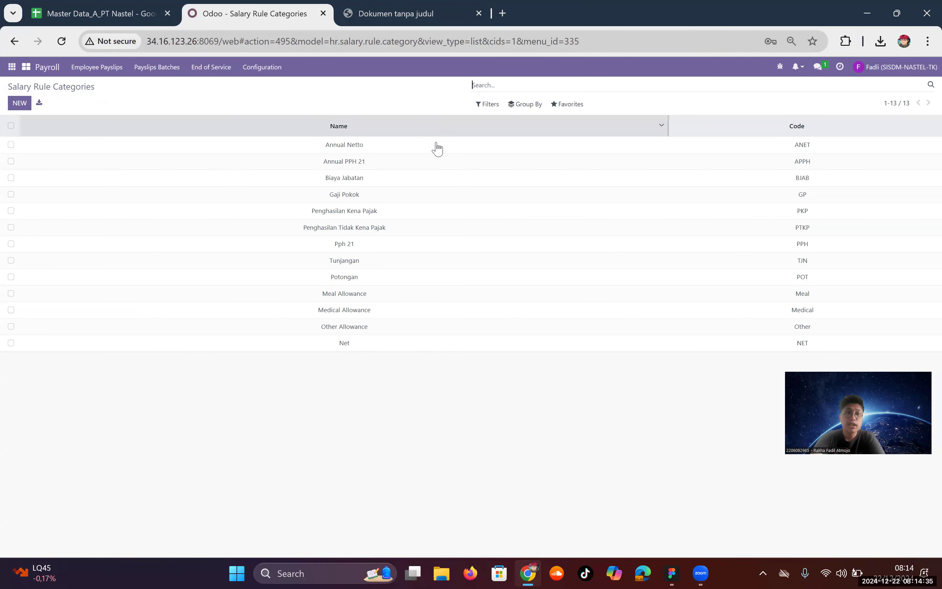
{"action": "left_click", "coordinate": [398, 150]}
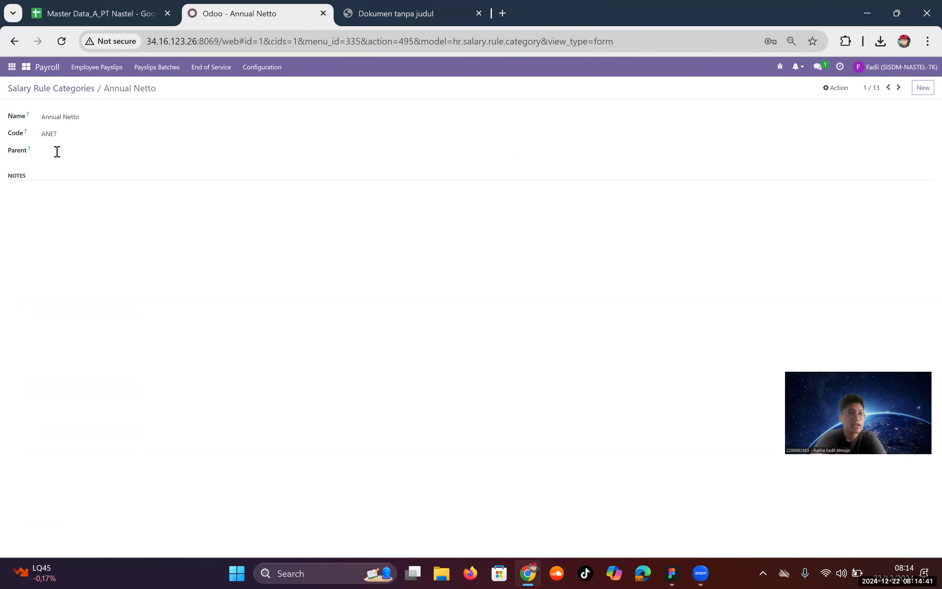
{"action": "left_click", "coordinate": [48, 88]}
Step: Open Annual Pph 21 (APPH, fixed 3,000,000.00) and read its Active and Appears on Payslip help
{"action": "left_click", "coordinate": [262, 67]}
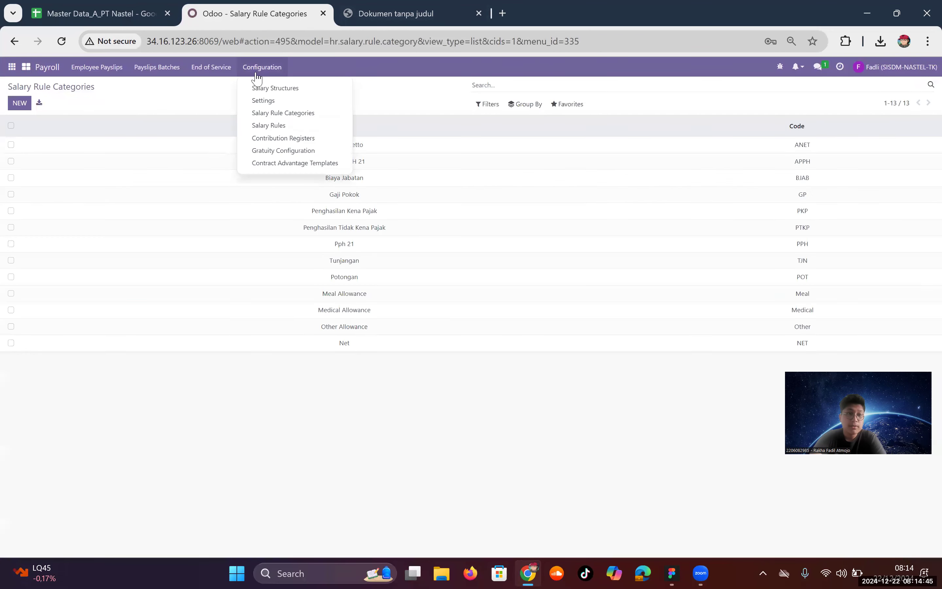
{"action": "left_click", "coordinate": [268, 125]}
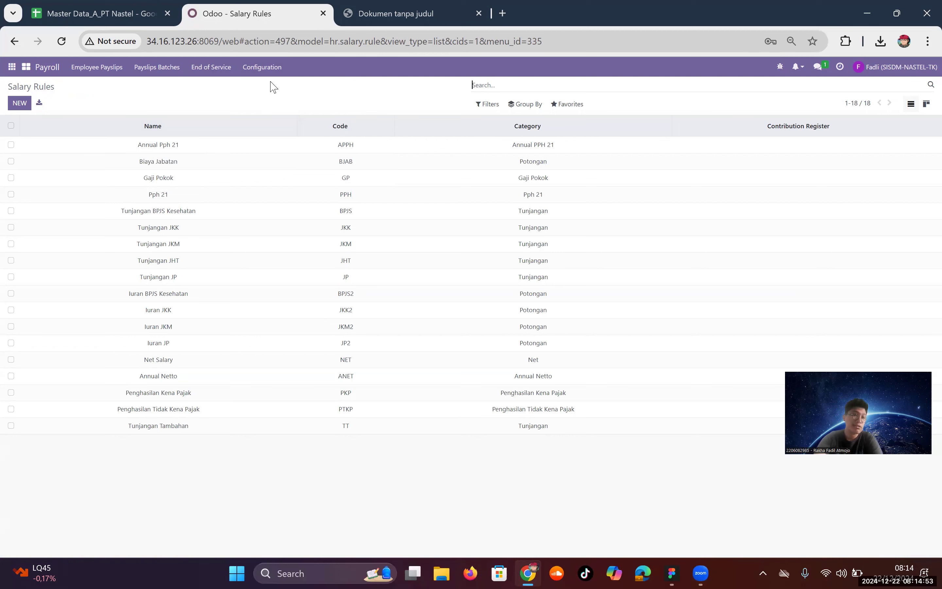
{"action": "left_click", "coordinate": [211, 153]}
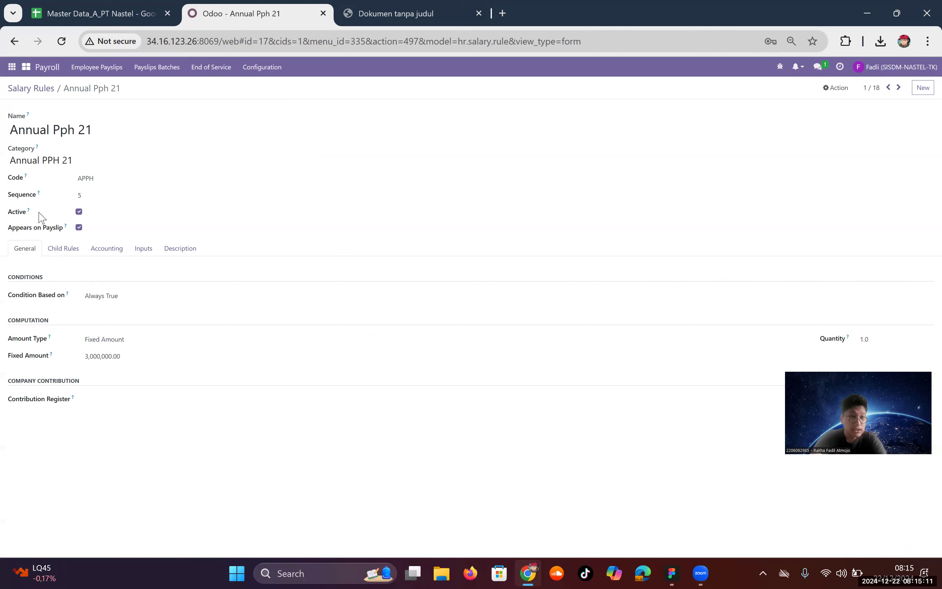
{"action": "mouse_move", "coordinate": [29, 211]}
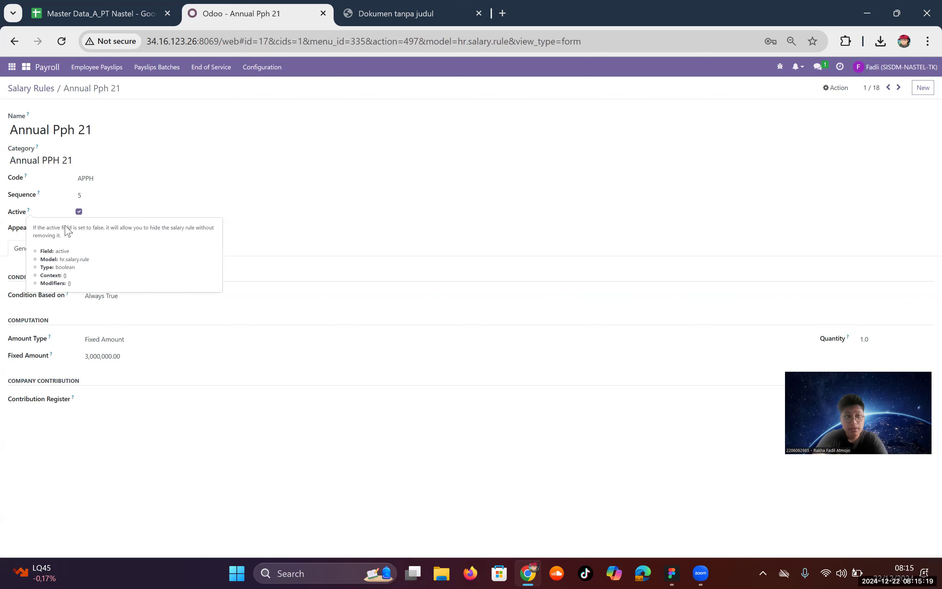
{"action": "mouse_move", "coordinate": [67, 229]}
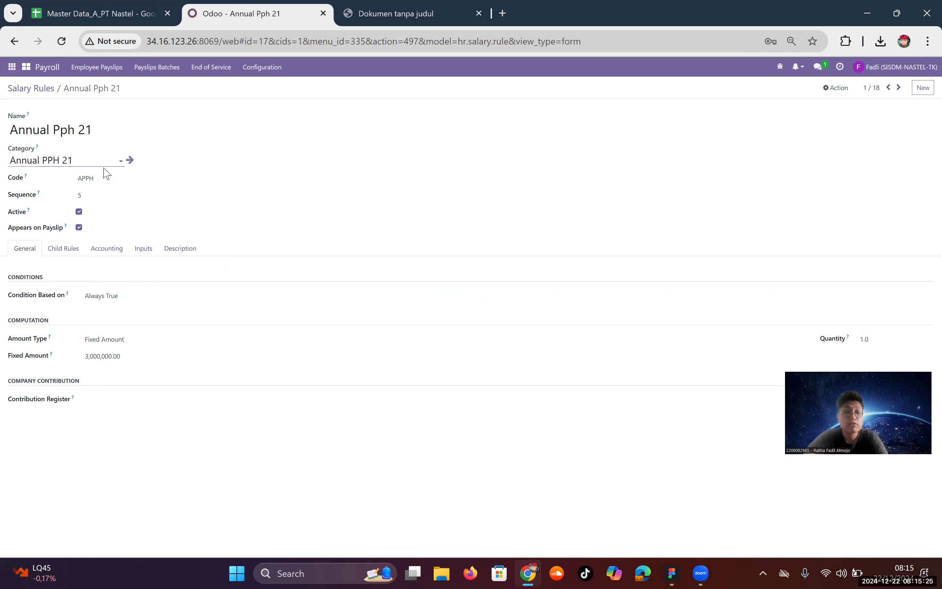
Step: Review Annual Pph 21's debit/credit accounts and confirm its amount type stays Fixed Amount
{"action": "left_click", "coordinate": [99, 251]}
{"action": "left_click", "coordinate": [26, 252]}
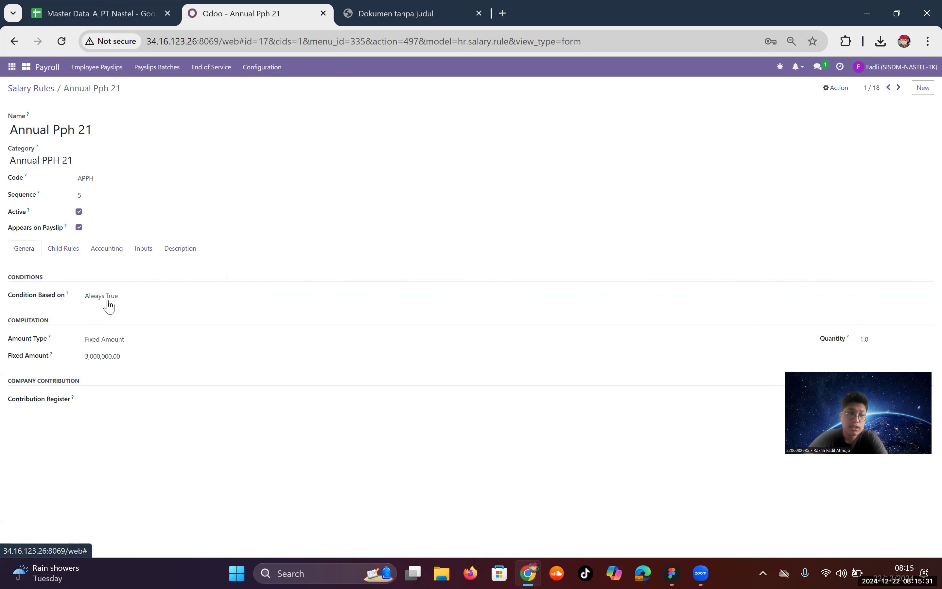
{"action": "left_click", "coordinate": [127, 339]}
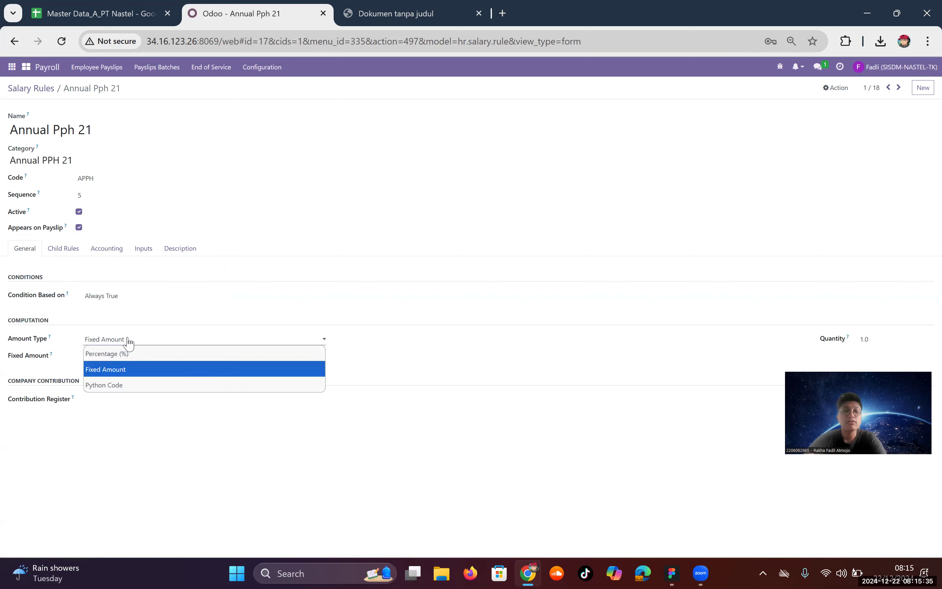
{"action": "left_click", "coordinate": [174, 373]}
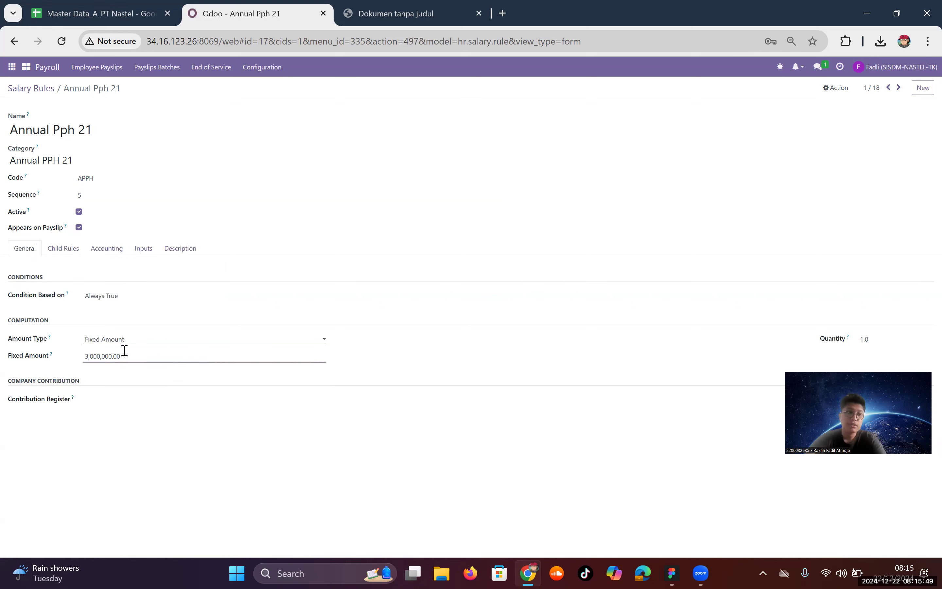
{"action": "left_click", "coordinate": [107, 250]}
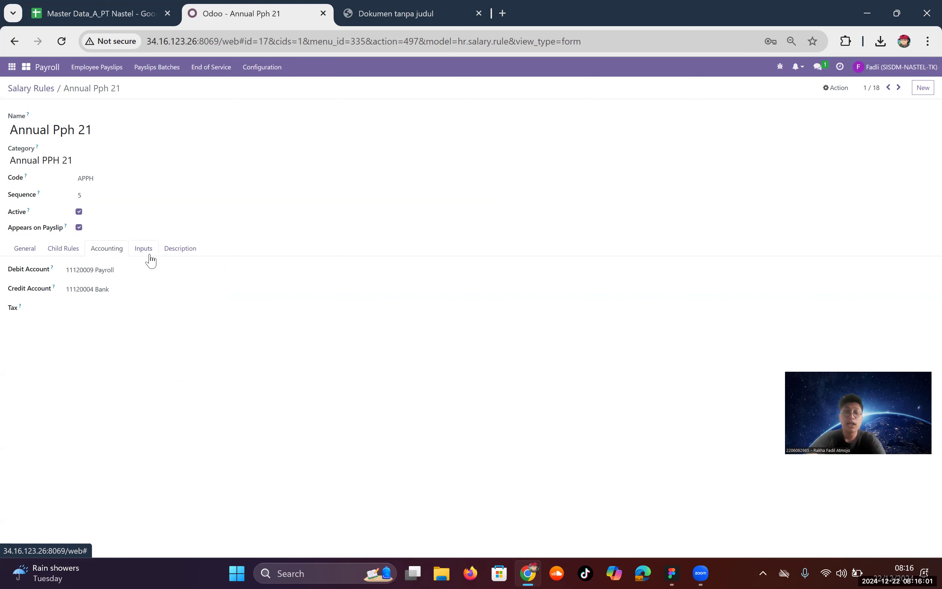
Step: Inspect the Penghasilan Tidak Kena Pajak rule's Python computation, then switch to the master data spreadsheet
{"action": "left_click", "coordinate": [55, 94]}
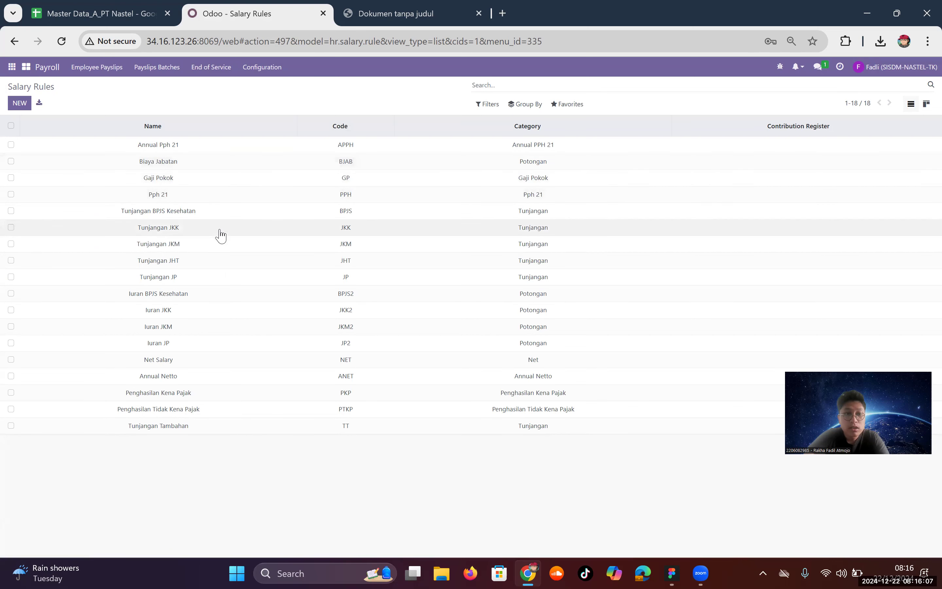
{"action": "left_click", "coordinate": [184, 409]}
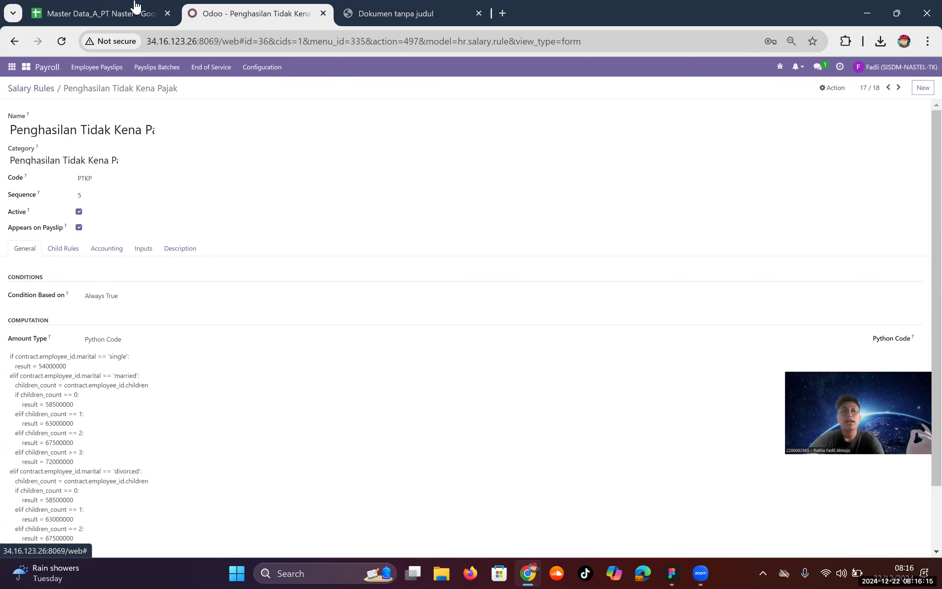
{"action": "scroll", "coordinate": [232, 349], "scroll_direction": "down", "scroll_amount": 2}
{"action": "scroll", "coordinate": [232, 348], "scroll_direction": "up", "scroll_amount": 2}
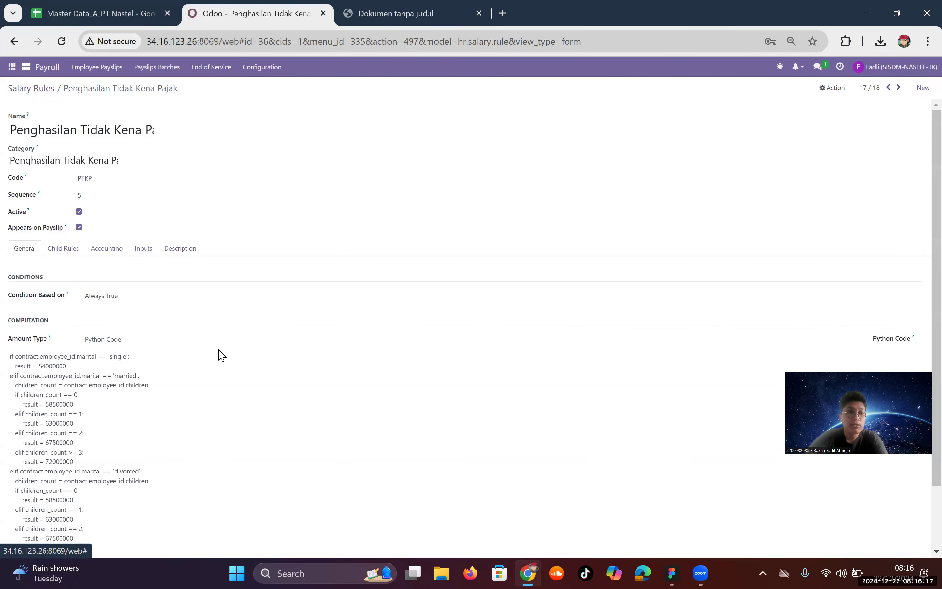
{"action": "scroll", "coordinate": [70, 178], "scroll_direction": "down", "scroll_amount": 2}
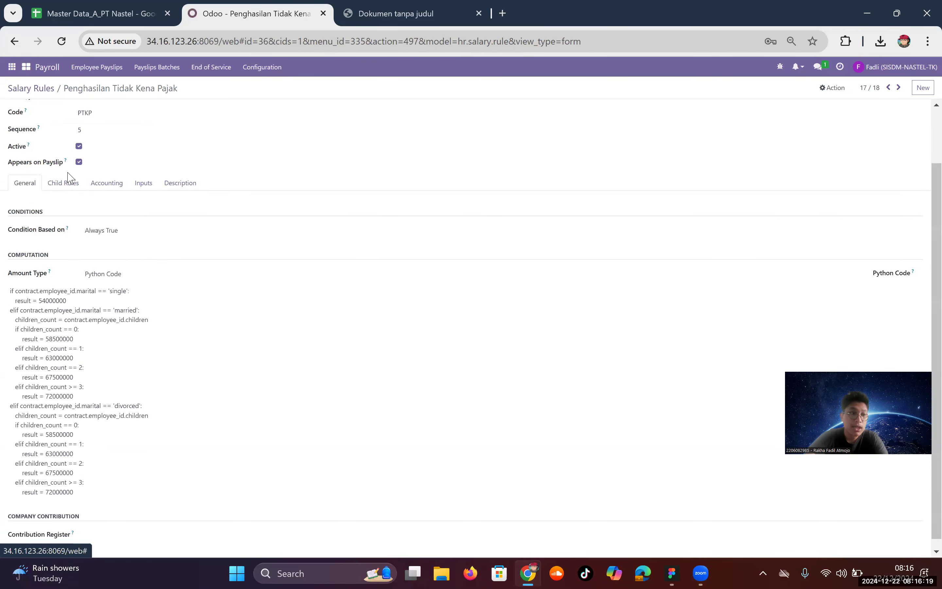
{"action": "left_click", "coordinate": [143, 8]}
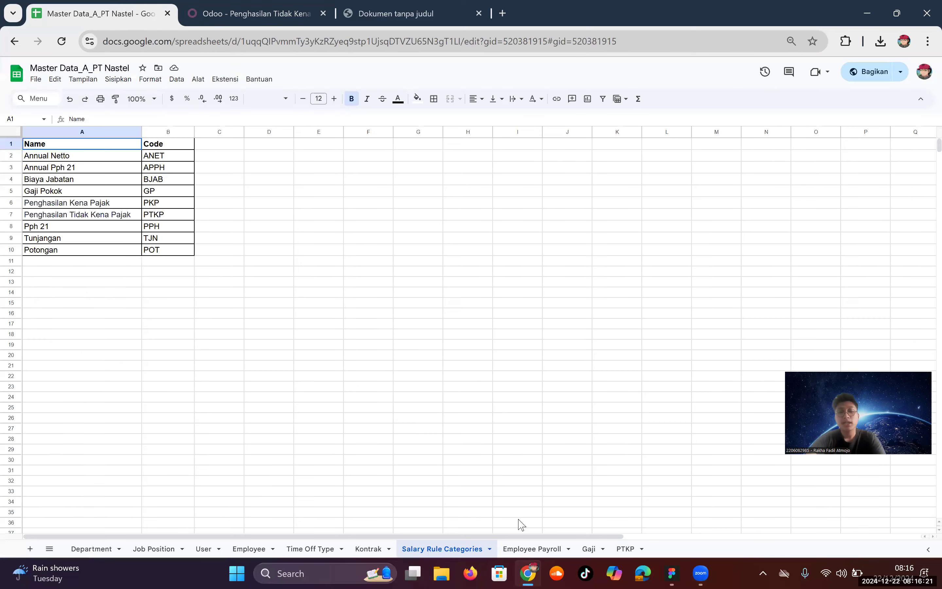
Step: Look over the Kontrak, Employee Payroll and PTKP rate table sheets
{"action": "left_click", "coordinate": [359, 555]}
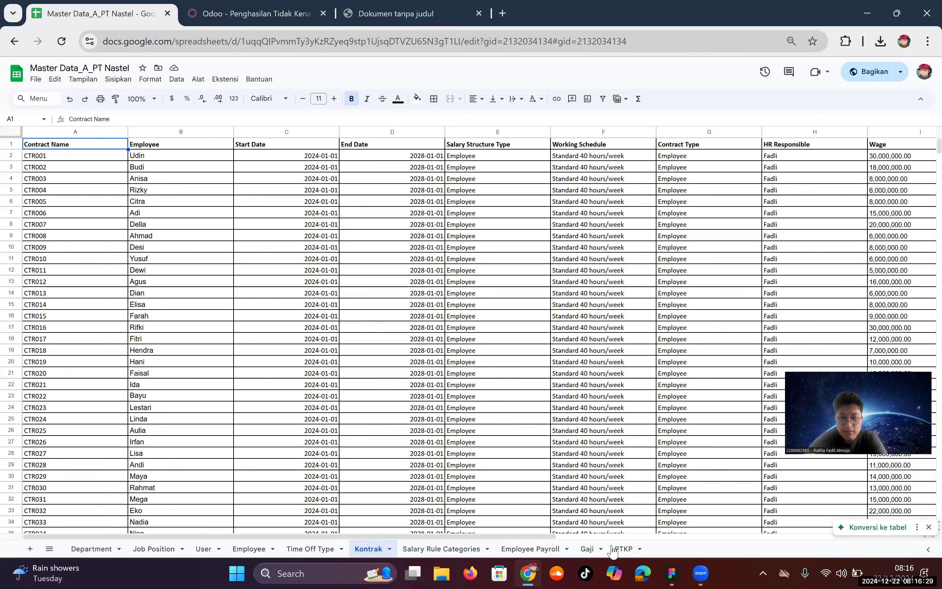
{"action": "left_click", "coordinate": [546, 549]}
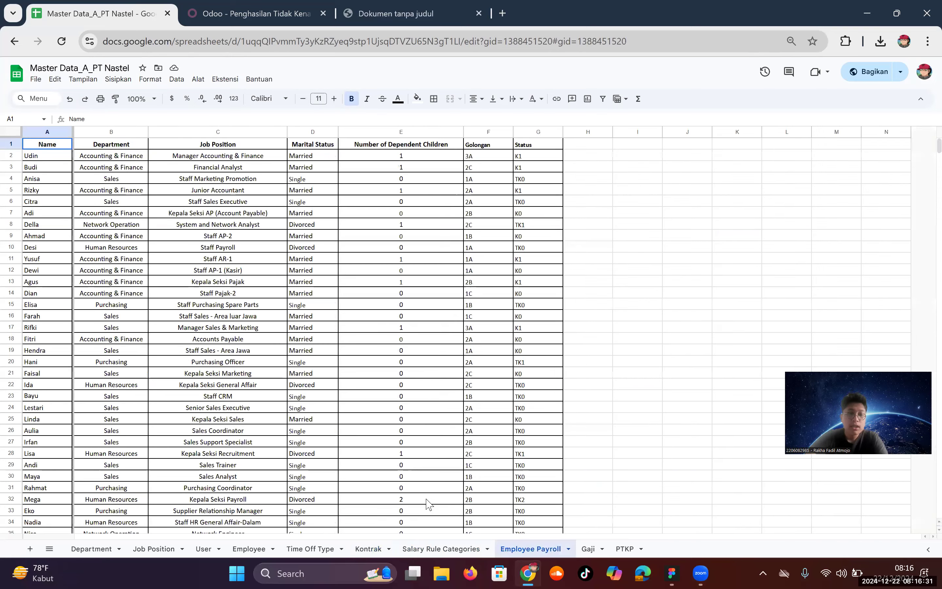
{"action": "left_click", "coordinate": [622, 549]}
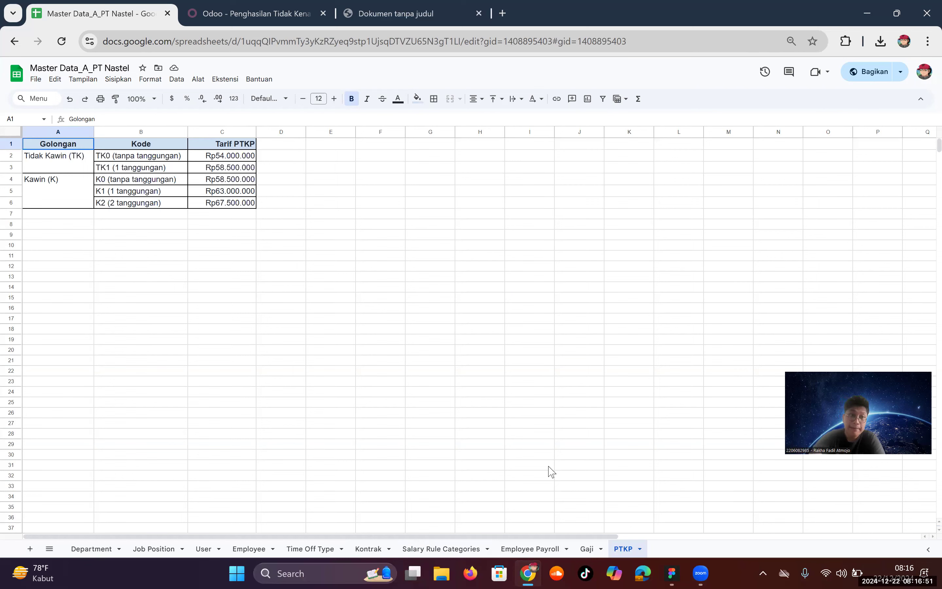
Step: Check each employee's Status code in column G through G58, then return to the Odoo PTKP rule
{"action": "left_click", "coordinate": [519, 550]}
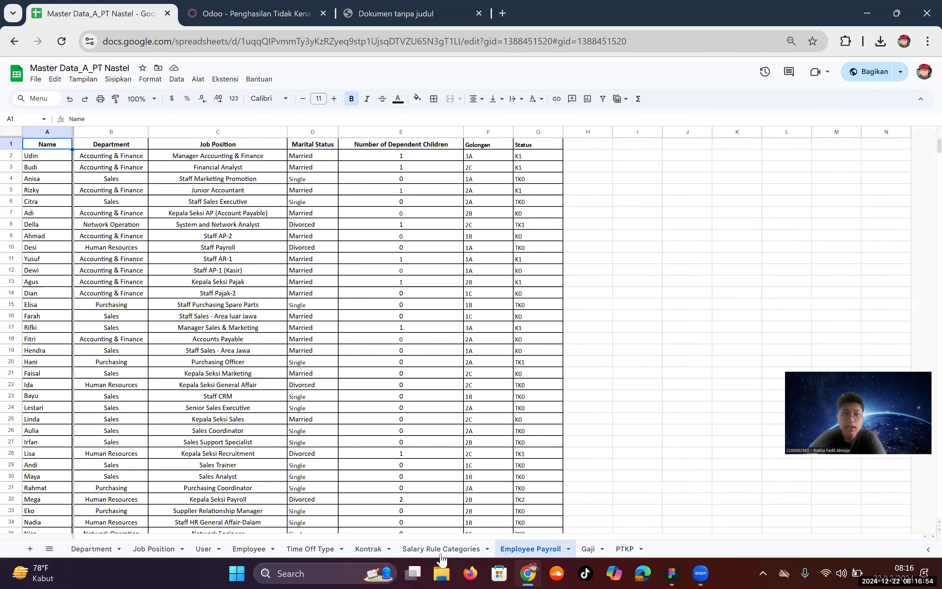
{"action": "left_click", "coordinate": [532, 147]}
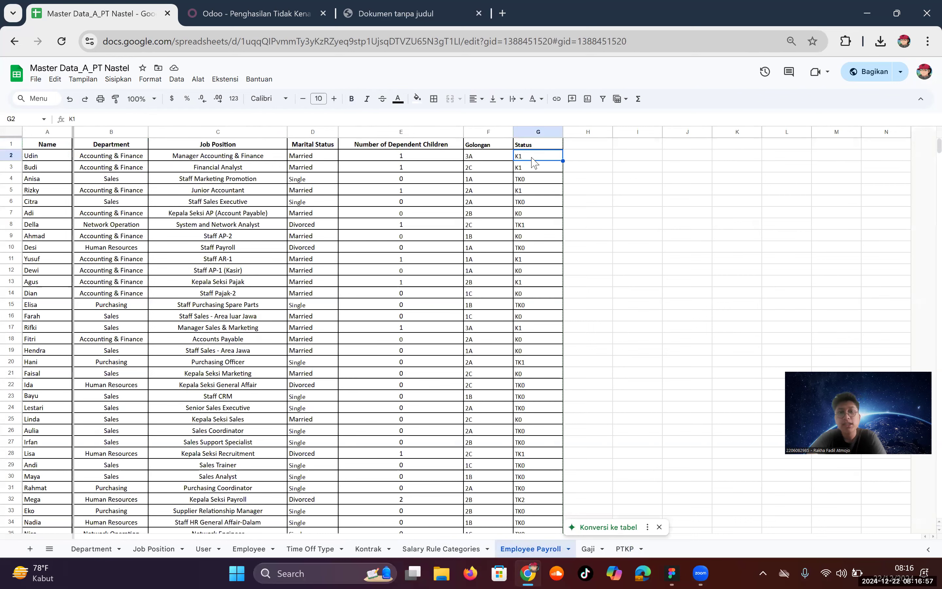
{"action": "left_click", "coordinate": [538, 190]}
{"action": "left_click", "coordinate": [534, 239]}
{"action": "left_click", "coordinate": [543, 314]}
{"action": "scroll", "coordinate": [543, 373], "scroll_direction": "down", "scroll_amount": 6}
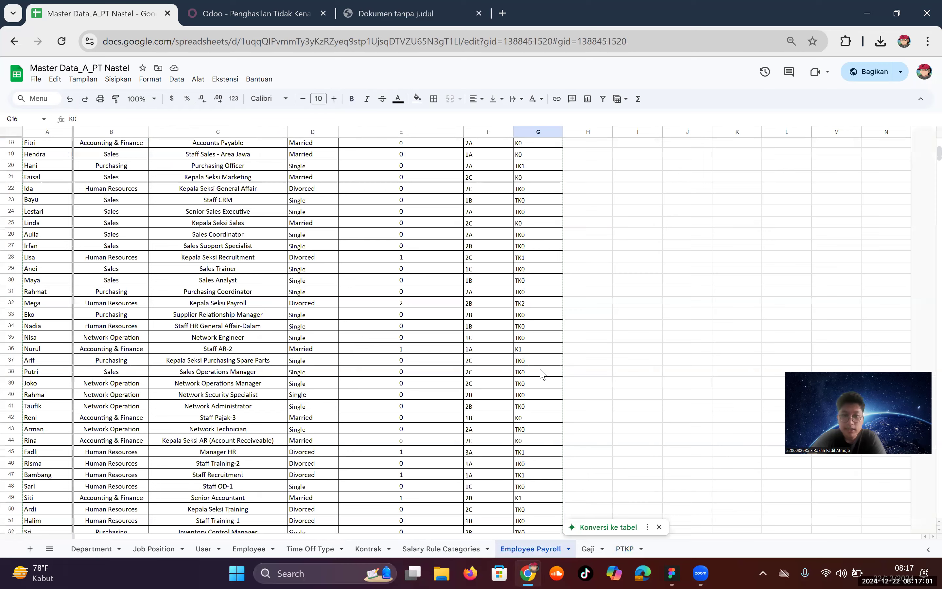
{"action": "scroll", "coordinate": [537, 409], "scroll_direction": "down", "scroll_amount": 5}
{"action": "left_click", "coordinate": [537, 405]}
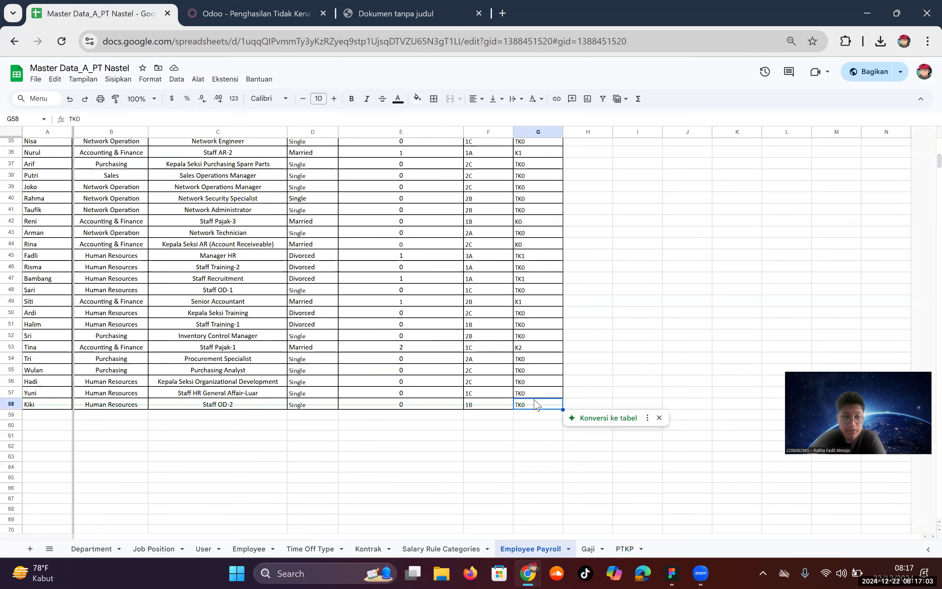
{"action": "scroll", "coordinate": [374, 373], "scroll_direction": "down", "scroll_amount": 2}
{"action": "scroll", "coordinate": [355, 368], "scroll_direction": "up", "scroll_amount": 10}
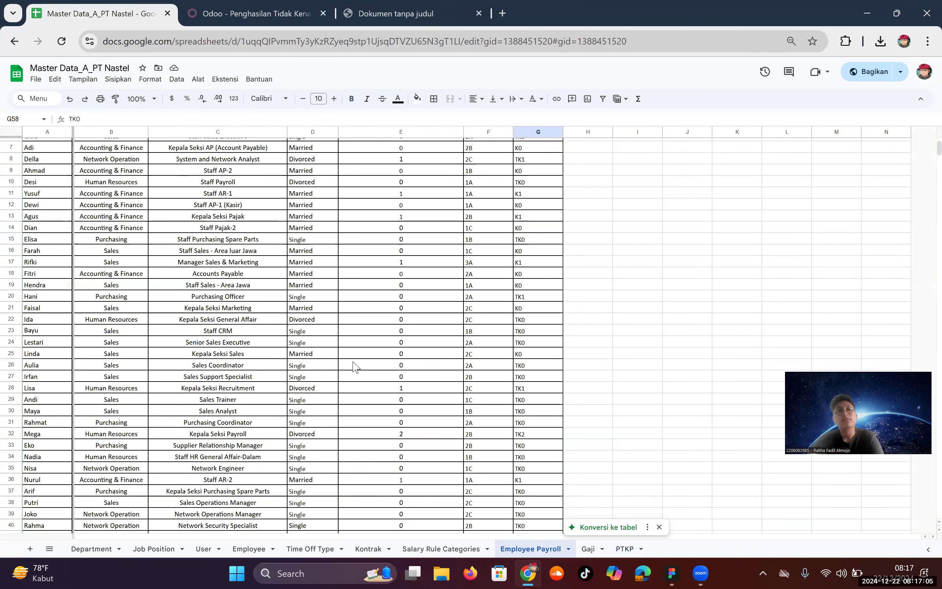
{"action": "scroll", "coordinate": [355, 368], "scroll_direction": "up", "scroll_amount": 2}
{"action": "key", "text": "ctrl+Tab"}
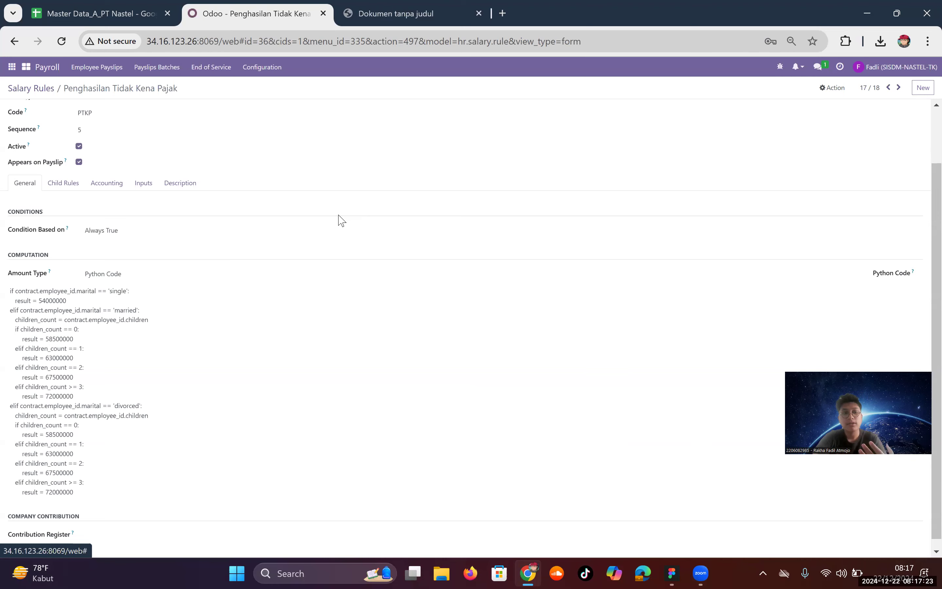
Step: Switch to the 'Master Data_A_PT Nastel' spreadsheet's Employee Payroll sheet with PTKP Status codes
{"action": "left_click", "coordinate": [100, 3]}
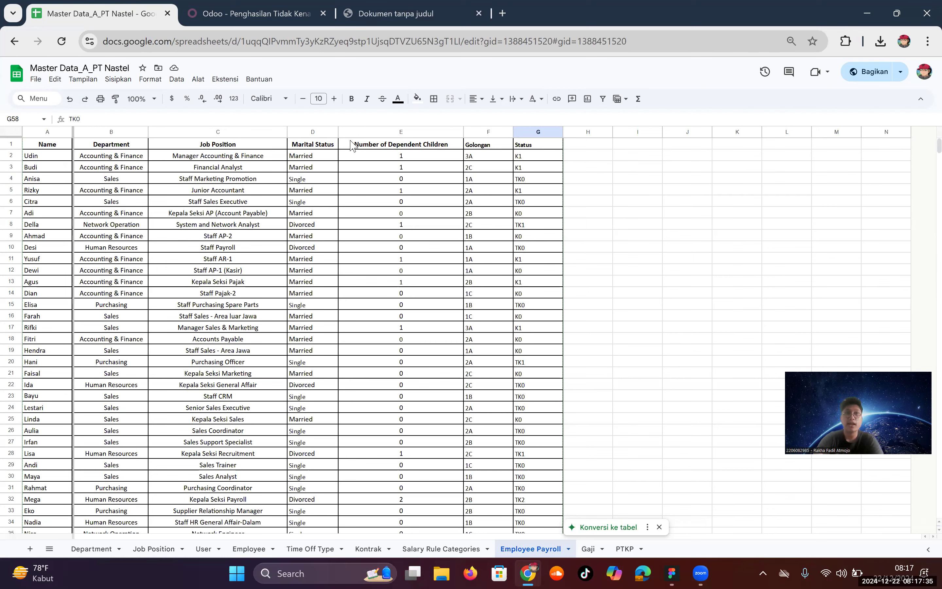
Step: Cross-check the story PDF and spreadsheet, ending on the PTKP rule's Python code (54000000 single)
{"action": "left_click", "coordinate": [234, 14]}
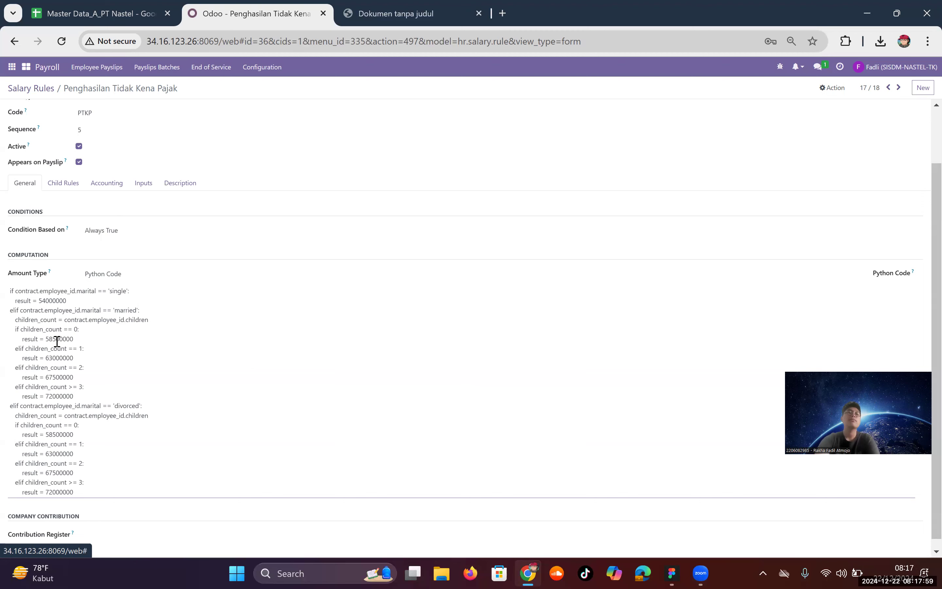
{"action": "left_click", "coordinate": [396, 8]}
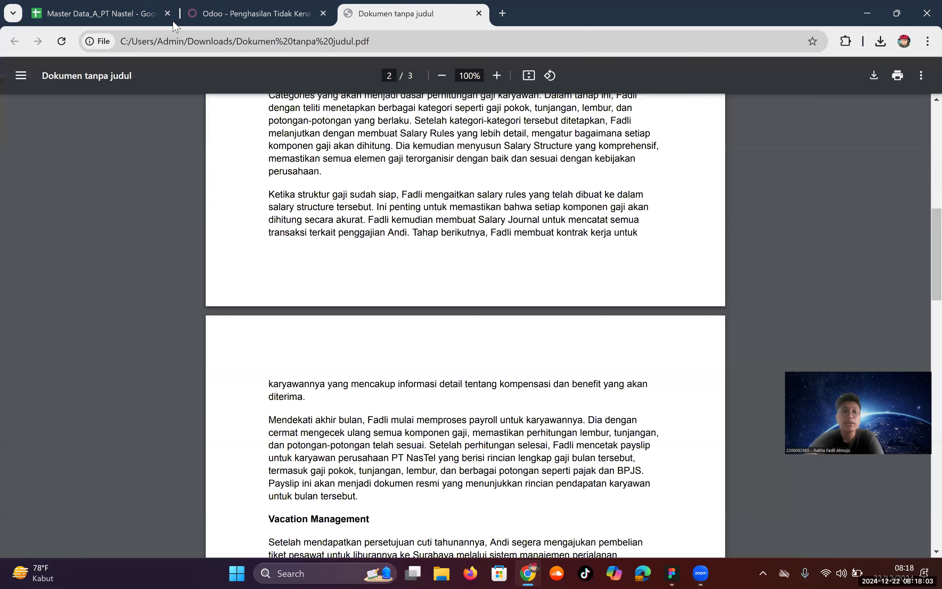
{"action": "left_click", "coordinate": [173, 21]}
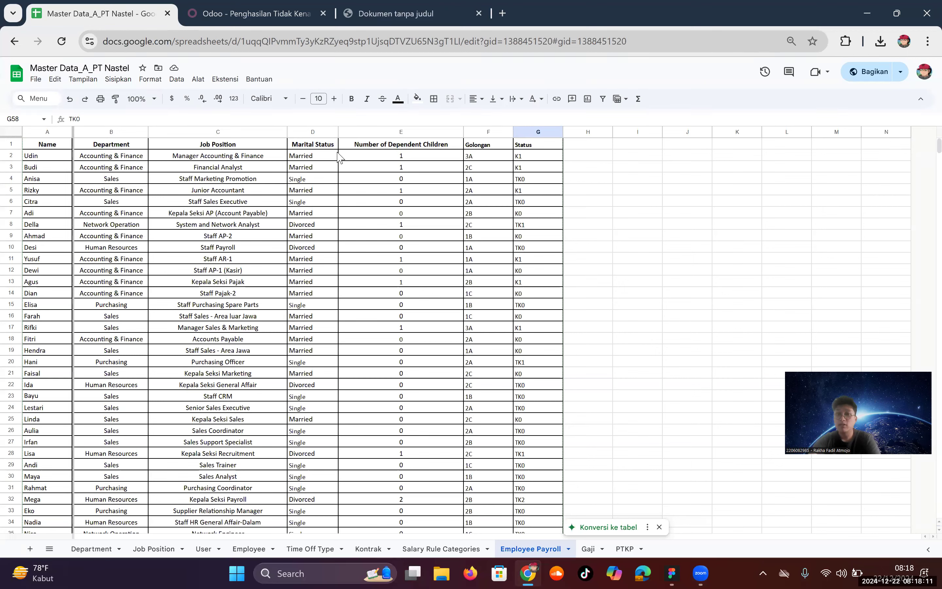
{"action": "left_click", "coordinate": [249, 13]}
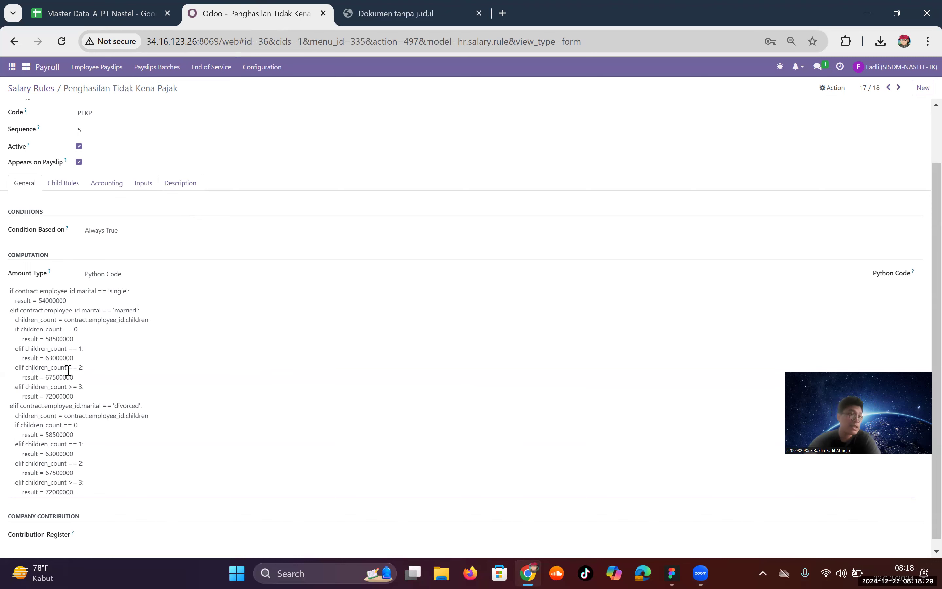
Step: Open the Salary PT NASTEL structure (SNSTL) to review its 18 rules, Annual Pph 21 to Tunjangan Tambahan
{"action": "scroll", "coordinate": [65, 374], "scroll_direction": "up", "scroll_amount": 2}
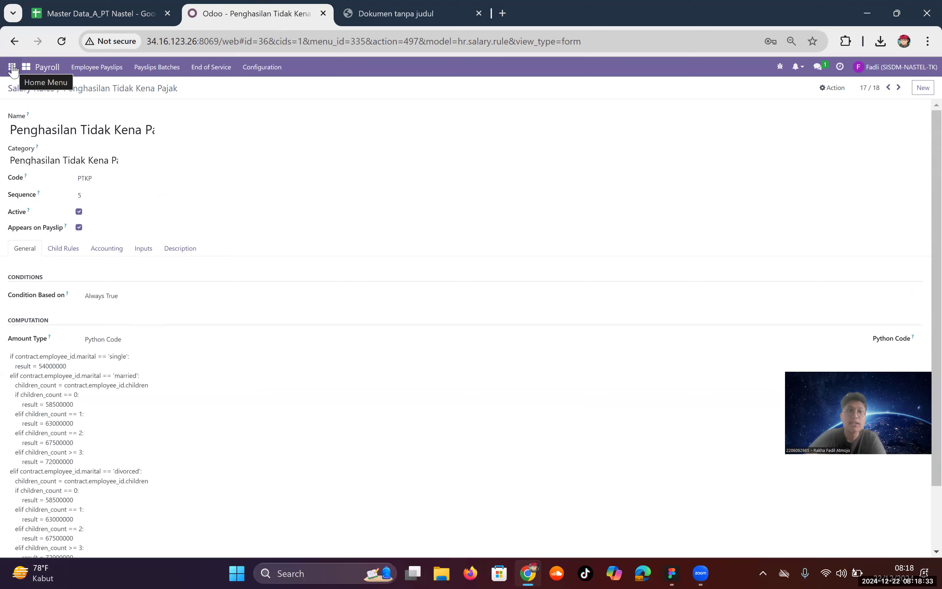
{"action": "left_click", "coordinate": [248, 69]}
{"action": "left_click", "coordinate": [260, 88]}
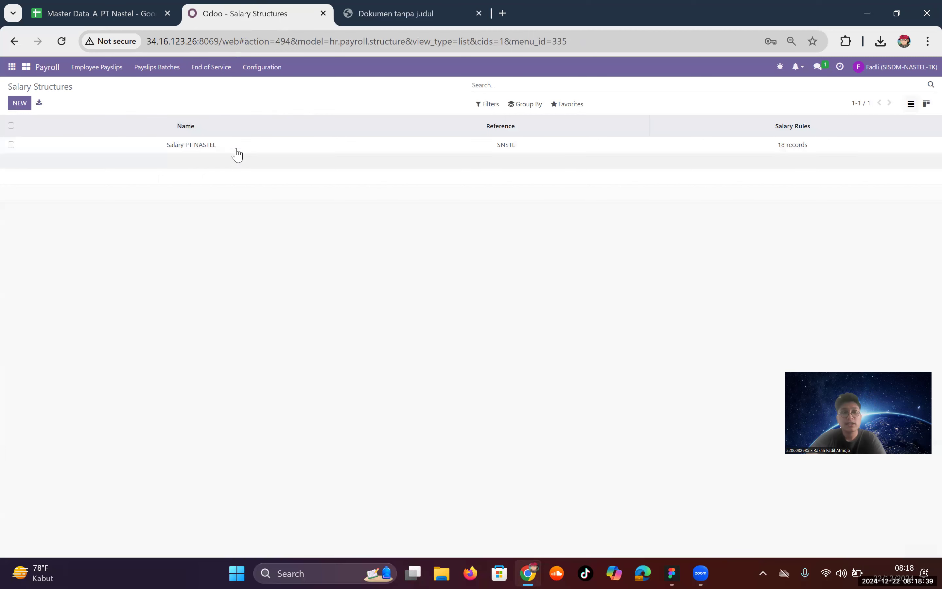
{"action": "left_click", "coordinate": [80, 145]}
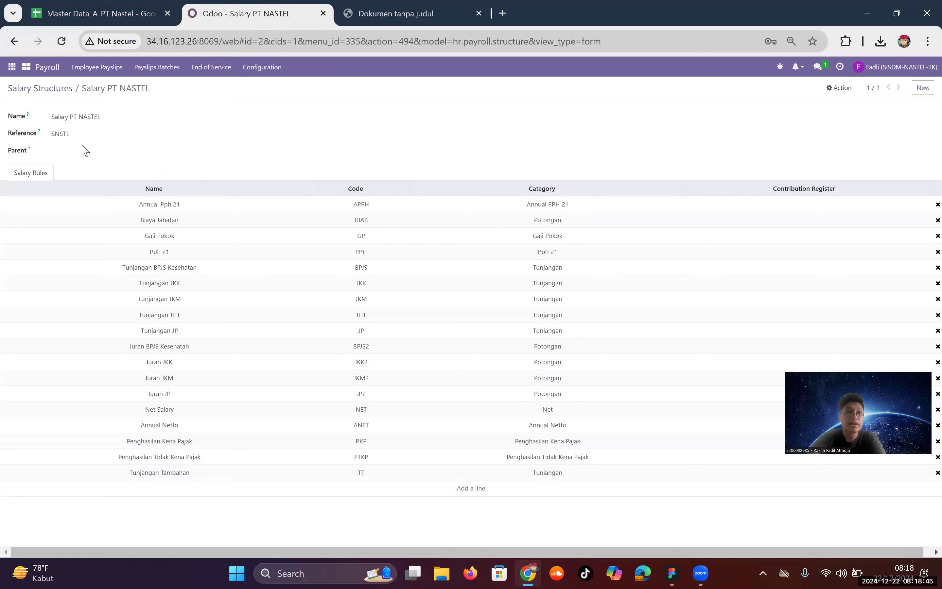
{"action": "left_click", "coordinate": [47, 89]}
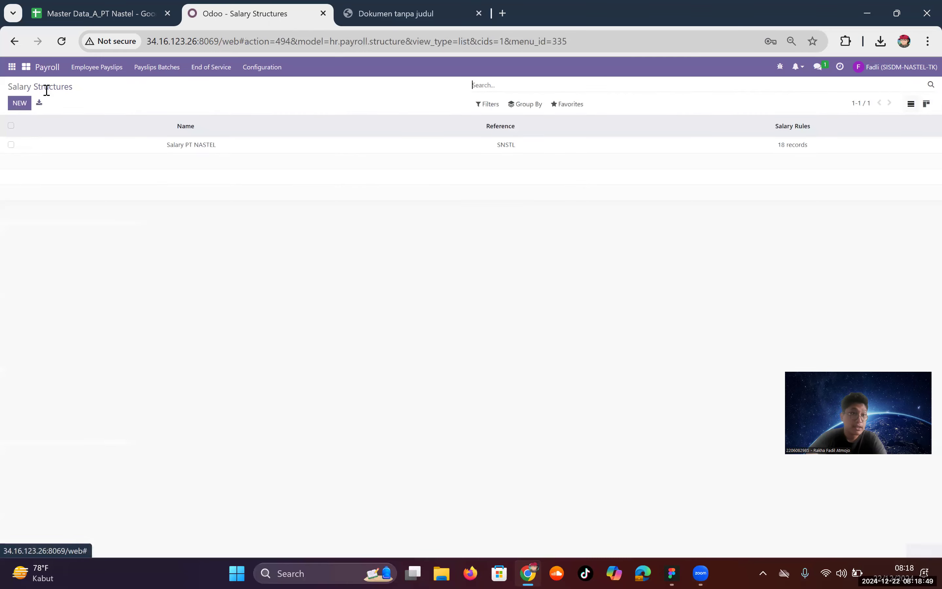
{"action": "left_click", "coordinate": [10, 104]}
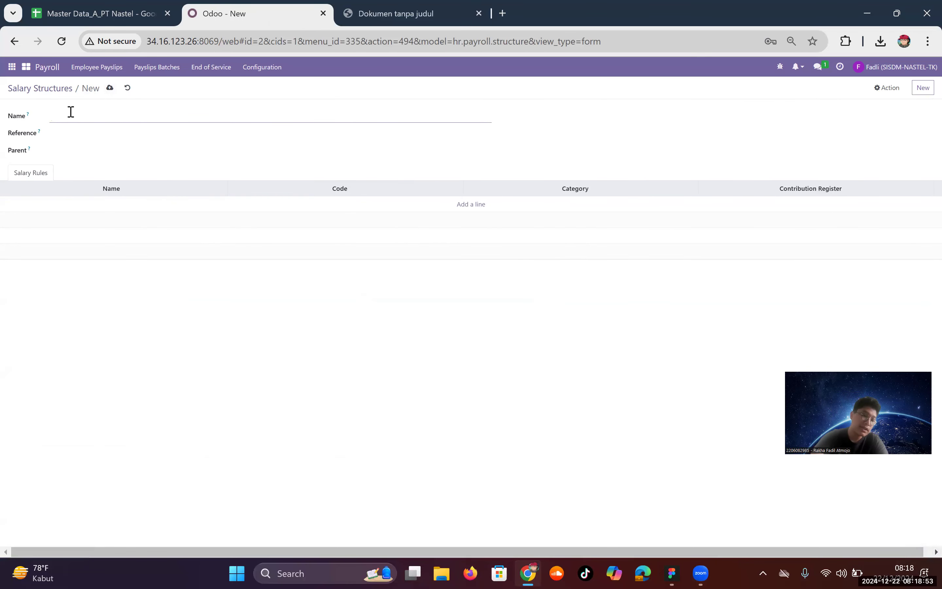
{"action": "type", "text": "s"}
{"action": "type", "text": "Salary Re"}
{"action": "type", "text": "st"}
{"action": "left_click", "coordinate": [112, 134]}
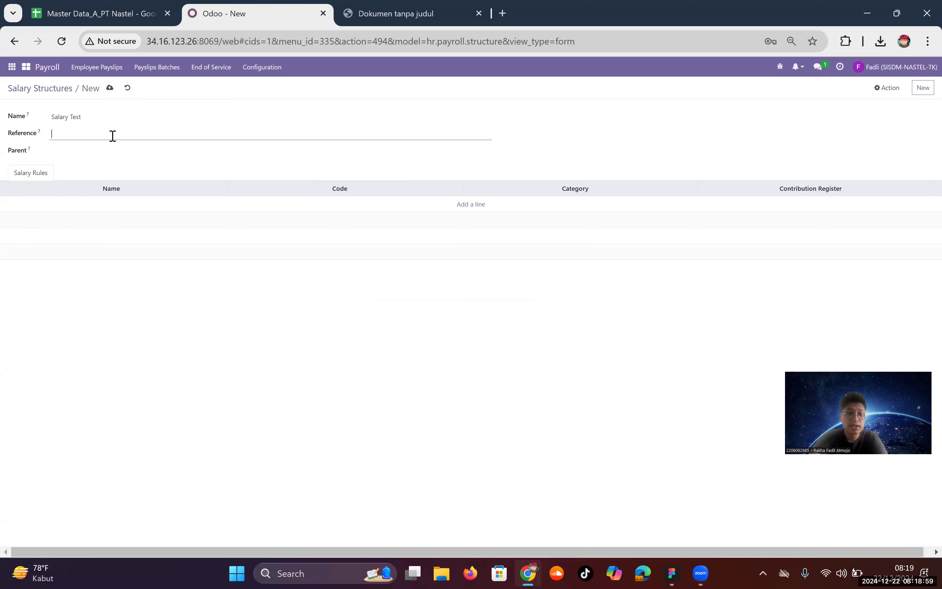
{"action": "type", "text": "STEST"}
{"action": "left_click", "coordinate": [390, 306]}
{"action": "left_click", "coordinate": [479, 210]}
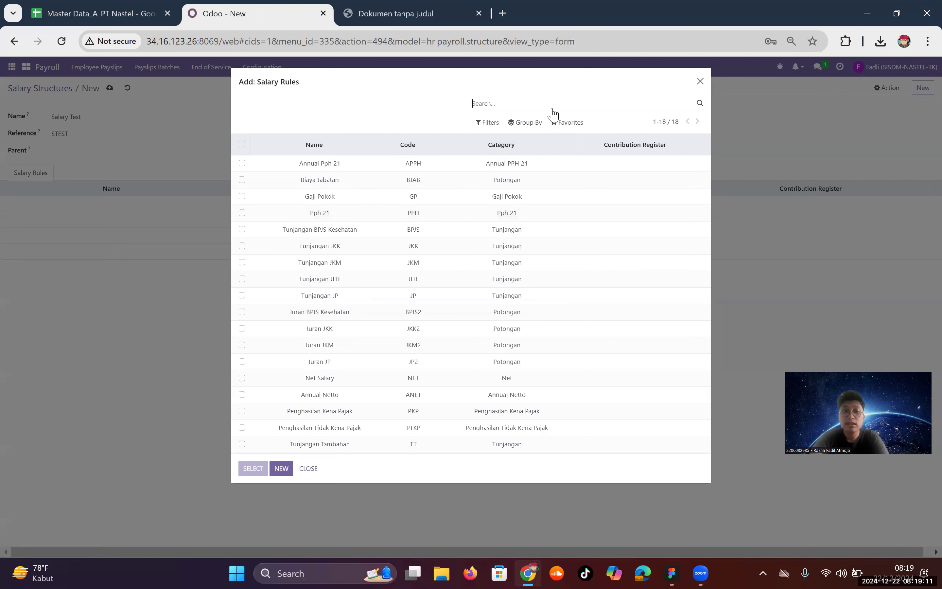
{"action": "left_click", "coordinate": [242, 164]}
{"action": "left_click", "coordinate": [241, 180]}
{"action": "left_click", "coordinate": [241, 212]}
{"action": "left_click", "coordinate": [242, 229]}
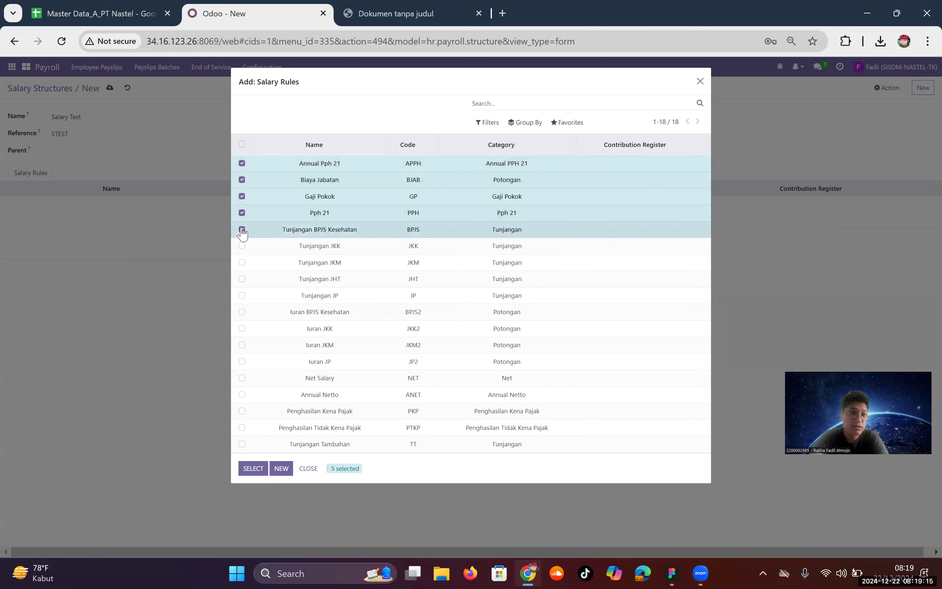
{"action": "left_click", "coordinate": [245, 467]}
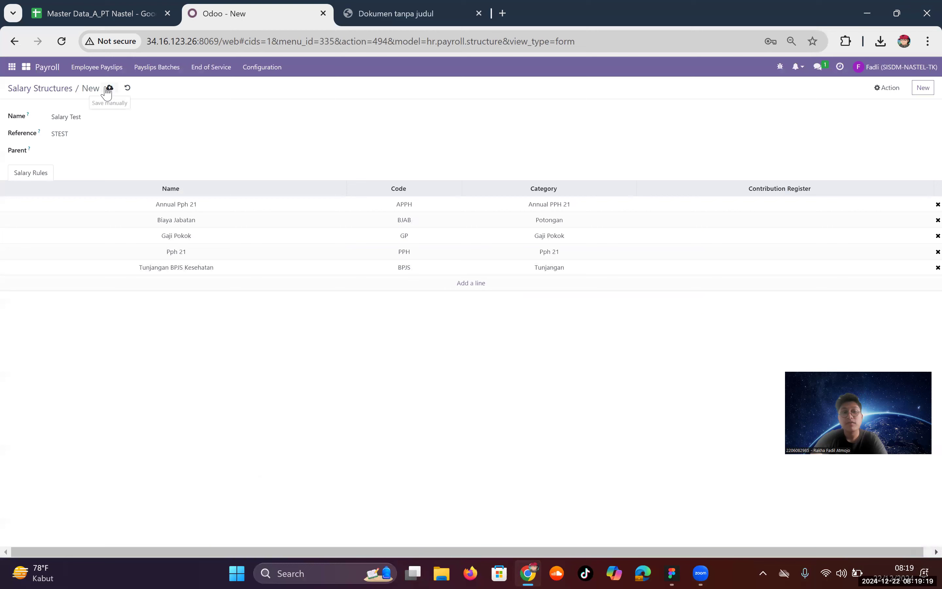
{"action": "left_click", "coordinate": [128, 89]}
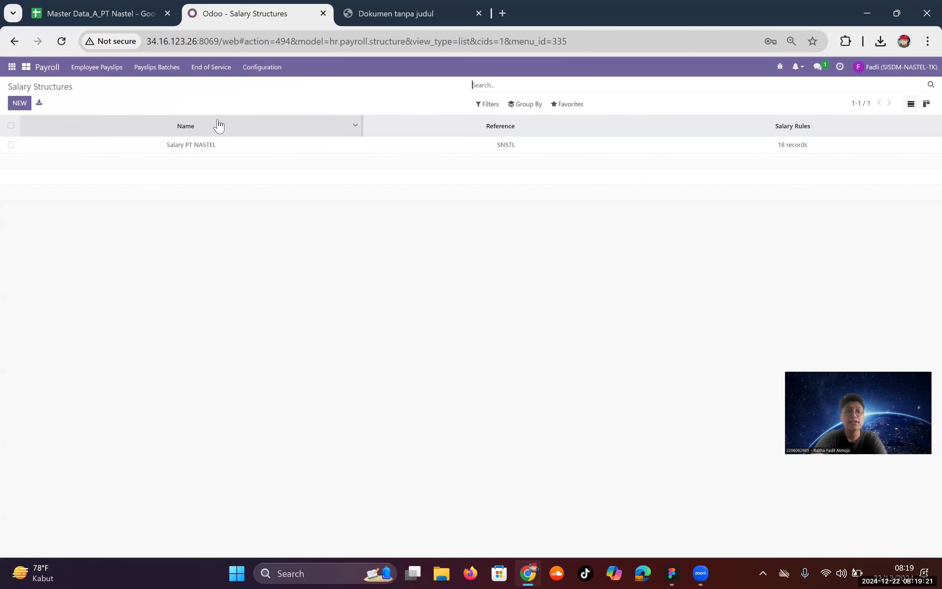
Step: Open the Salary PT NASTEL structure, then browse the Accounting app's menus
{"action": "left_click", "coordinate": [229, 150]}
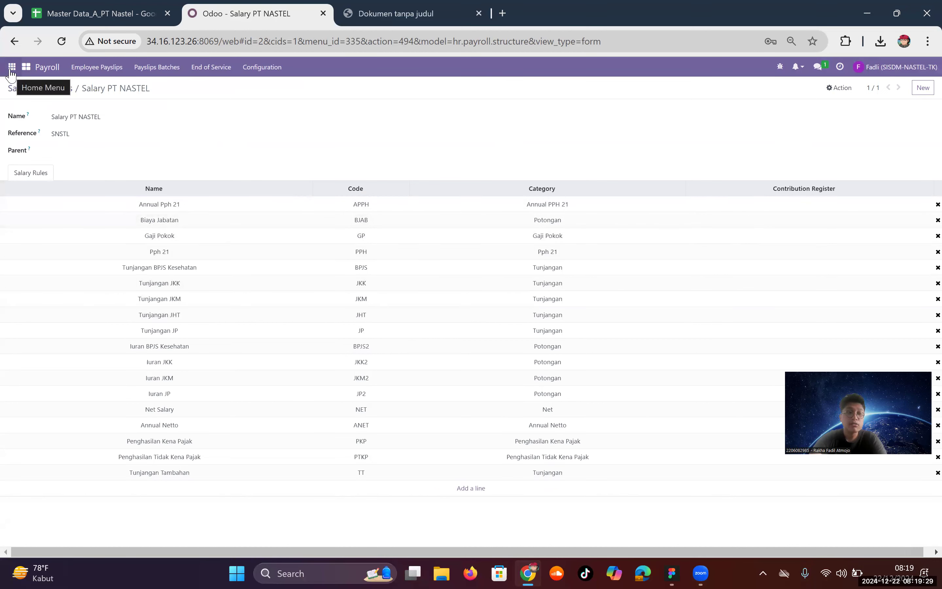
{"action": "left_click", "coordinate": [10, 70]}
{"action": "left_click", "coordinate": [28, 277]}
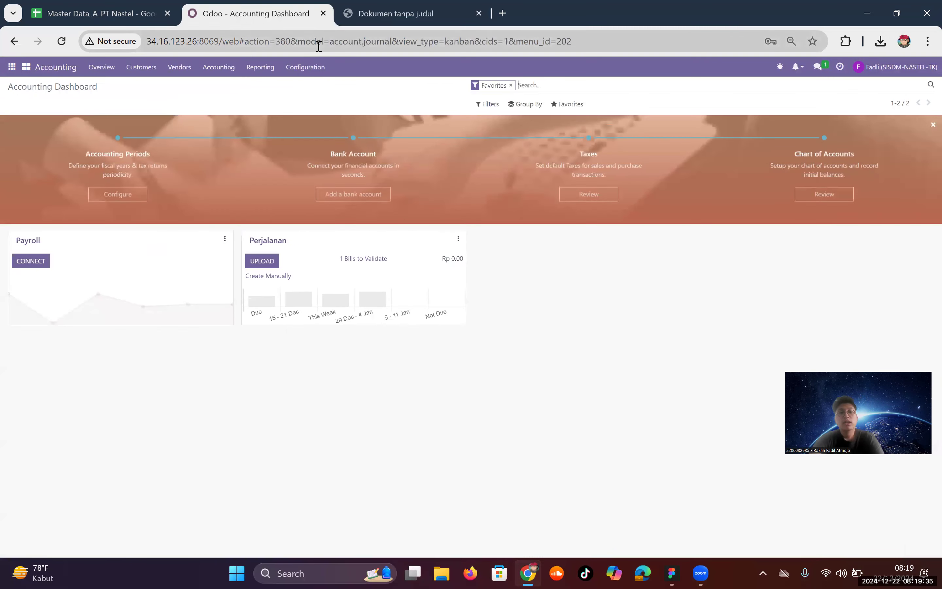
{"action": "left_click", "coordinate": [260, 67]}
{"action": "mouse_move", "coordinate": [239, 68]}
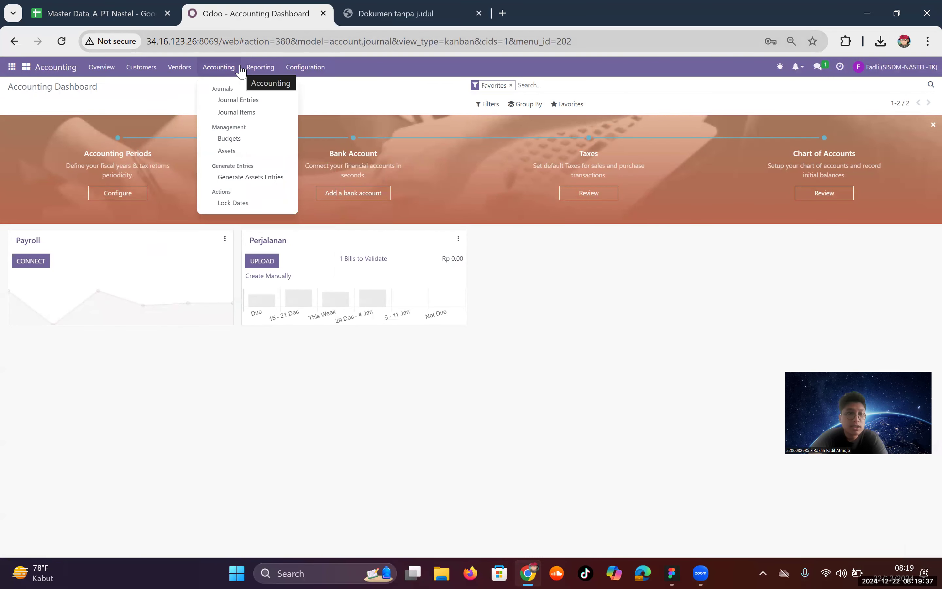
{"action": "mouse_move", "coordinate": [315, 71]}
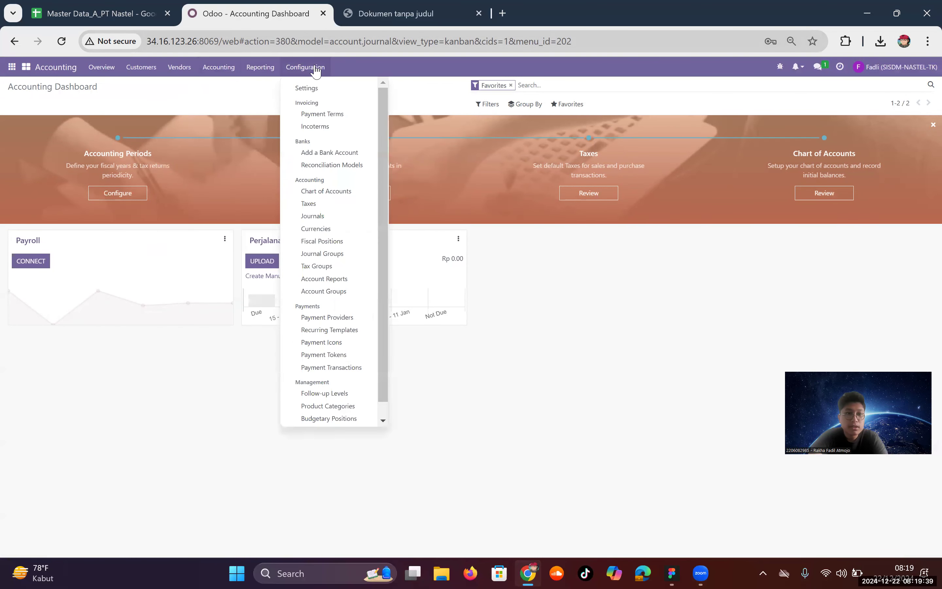
{"action": "mouse_move", "coordinate": [191, 71]}
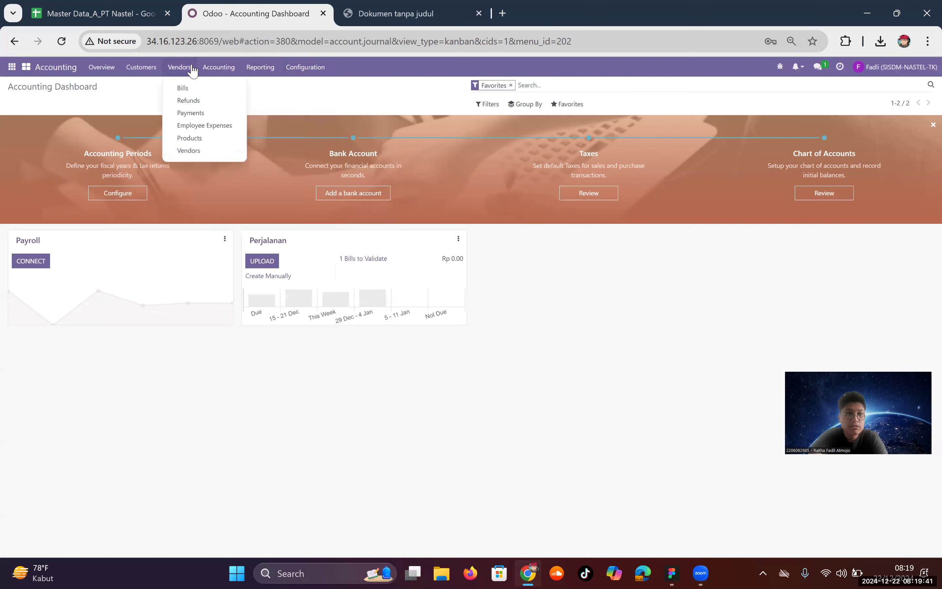
Step: Revisit Payroll's configuration, then return to the Accounting dashboard with Payroll and Perjalanan journals
{"action": "left_click", "coordinate": [10, 66]}
{"action": "left_click", "coordinate": [27, 219]}
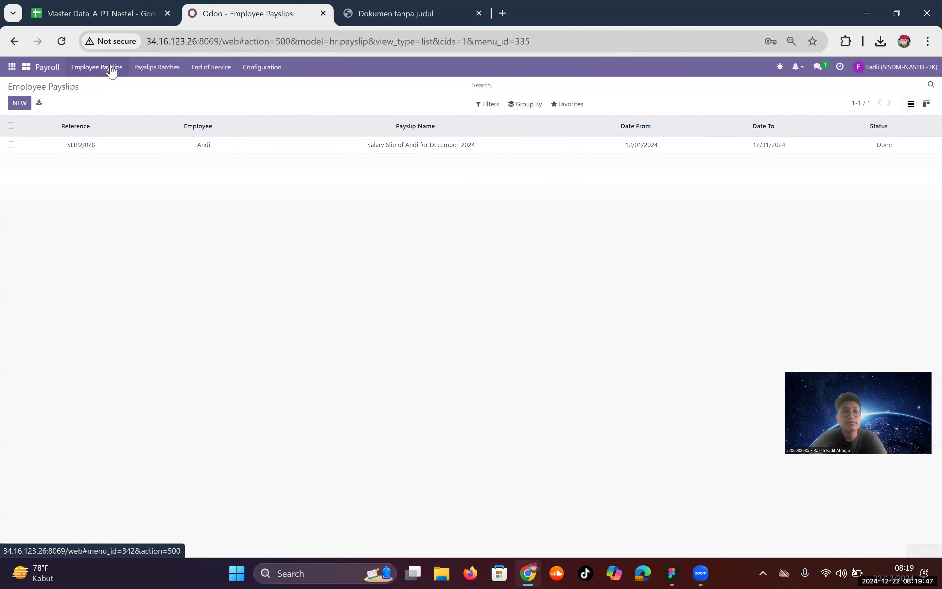
{"action": "left_click", "coordinate": [265, 71]}
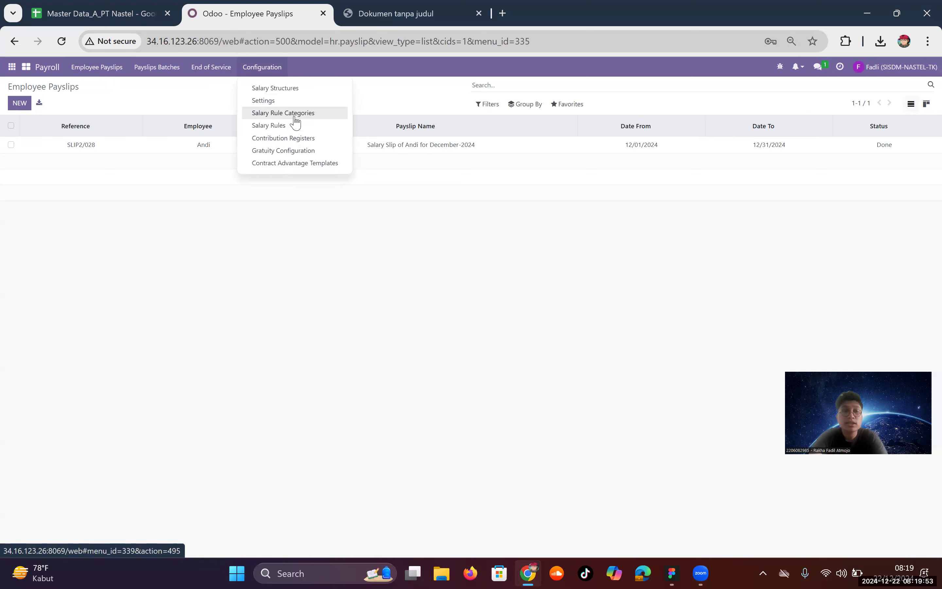
{"action": "left_click", "coordinate": [12, 67]}
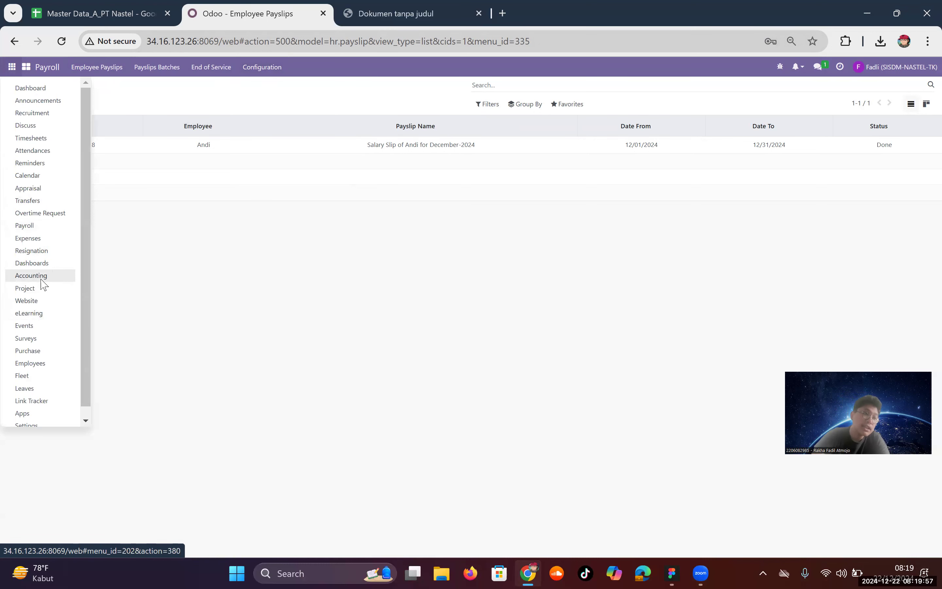
{"action": "left_click", "coordinate": [31, 276]}
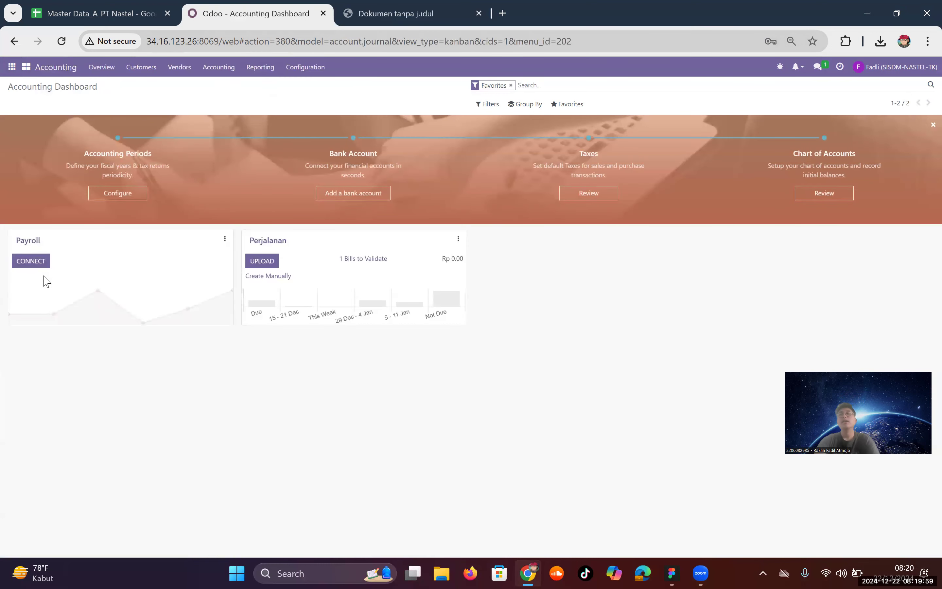
Step: Open the Payroll bank journal (code PL, IDR) and read the help on its account fields
{"action": "left_click", "coordinate": [320, 68]}
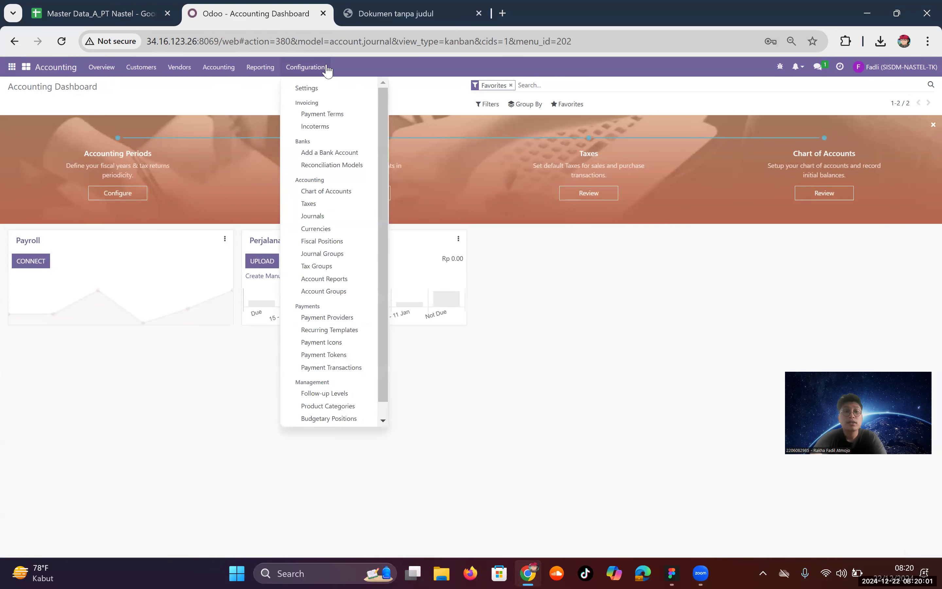
{"action": "left_click", "coordinate": [321, 217]}
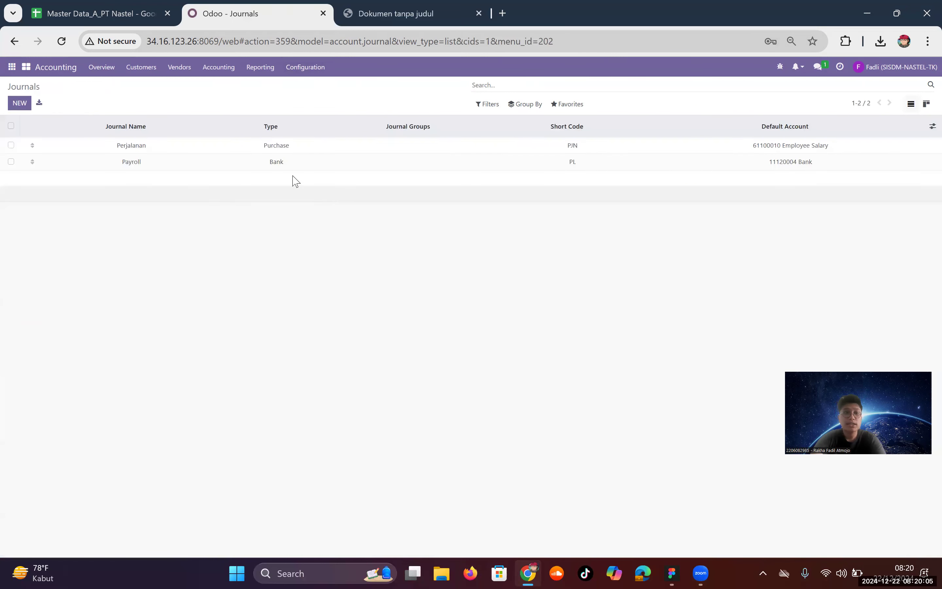
{"action": "left_click", "coordinate": [201, 170]}
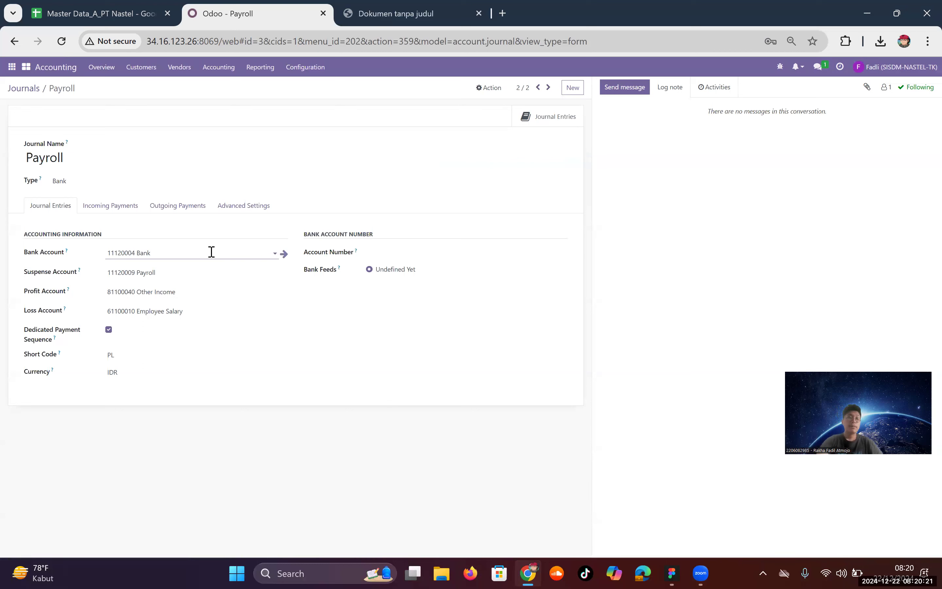
{"action": "mouse_move", "coordinate": [80, 274]}
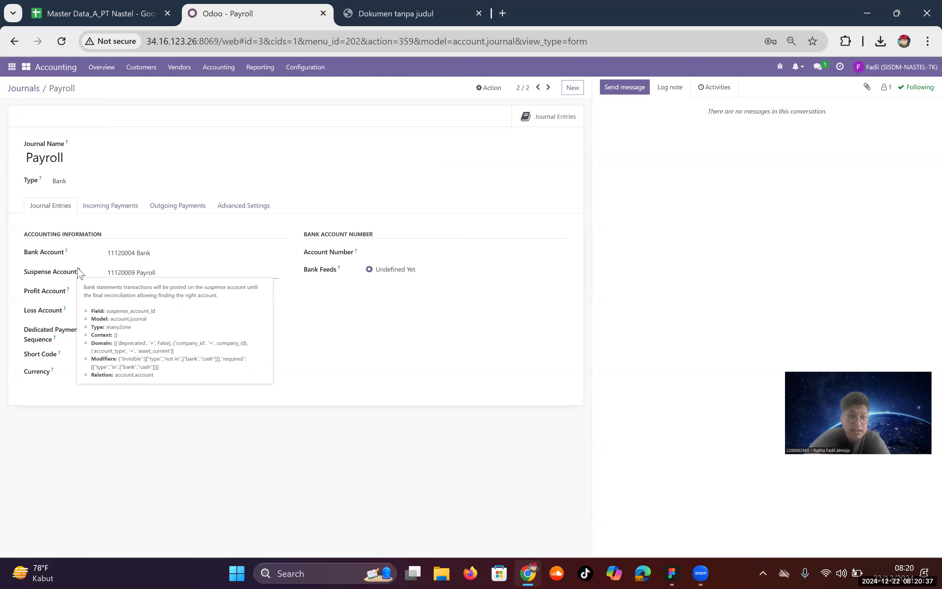
{"action": "mouse_move", "coordinate": [68, 291]}
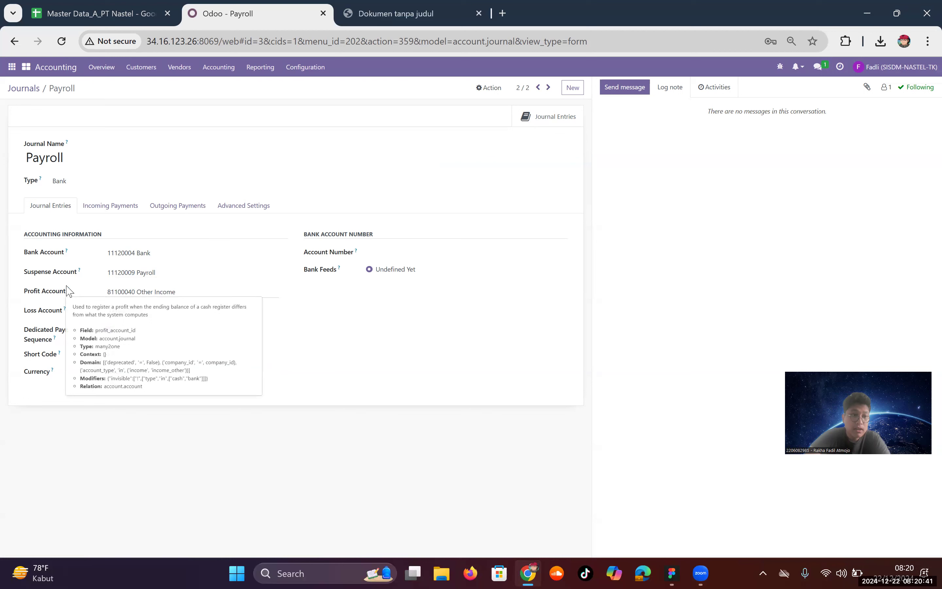
{"action": "mouse_move", "coordinate": [65, 311]}
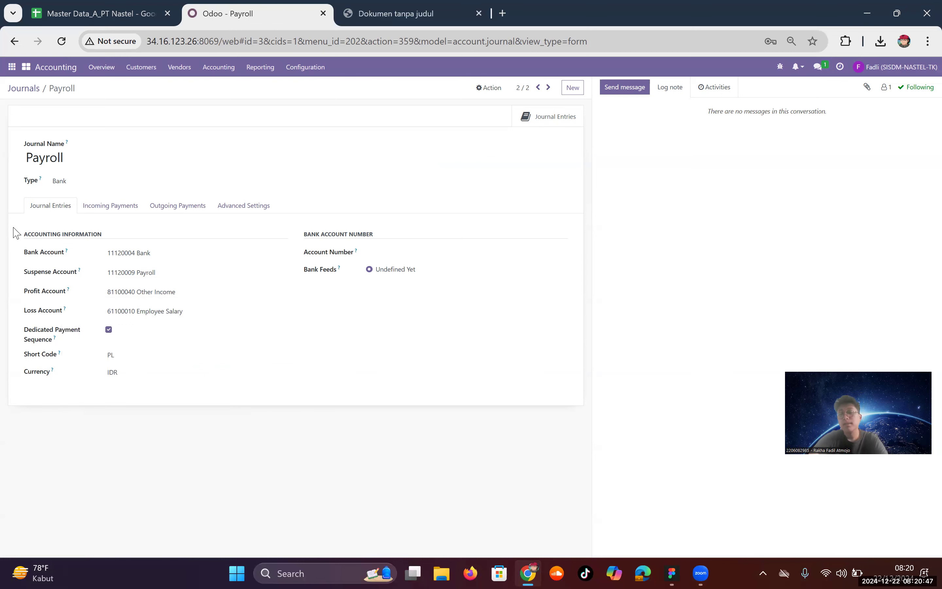
Step: Review the Payroll journal's incoming and outgoing payment methods and advanced settings
{"action": "left_click", "coordinate": [117, 206]}
{"action": "left_click", "coordinate": [180, 204]}
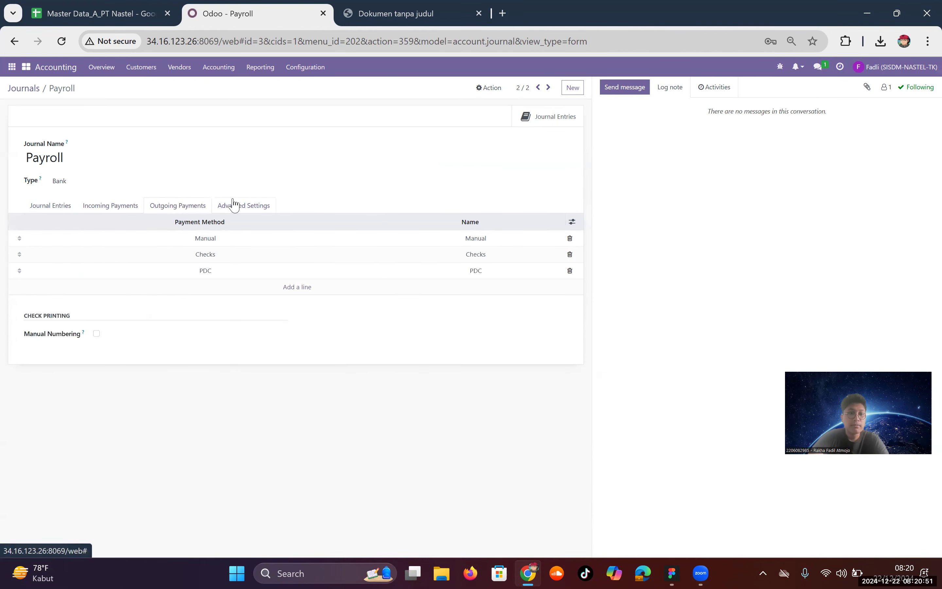
{"action": "left_click", "coordinate": [236, 205]}
{"action": "left_click", "coordinate": [38, 210]}
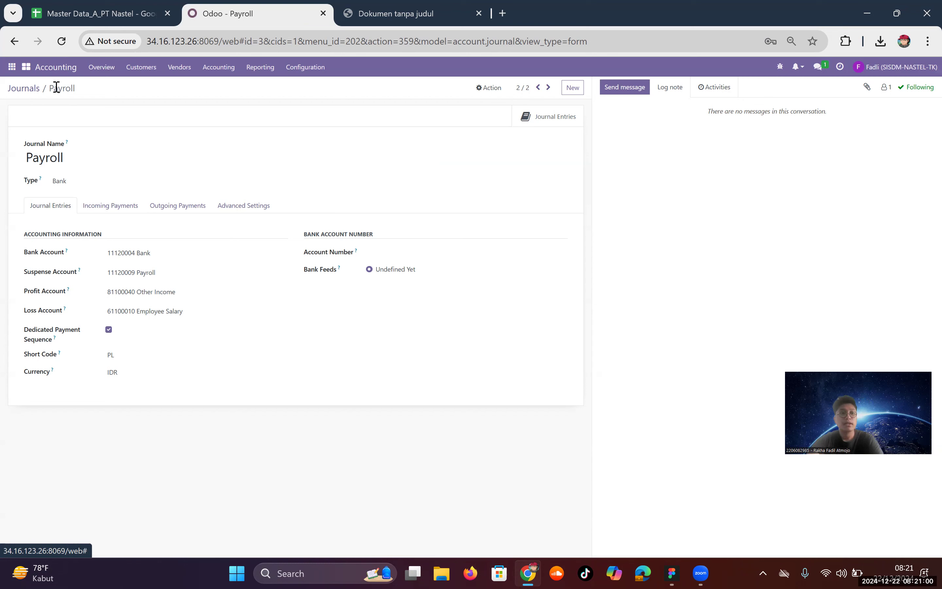
{"action": "left_click", "coordinate": [10, 70]}
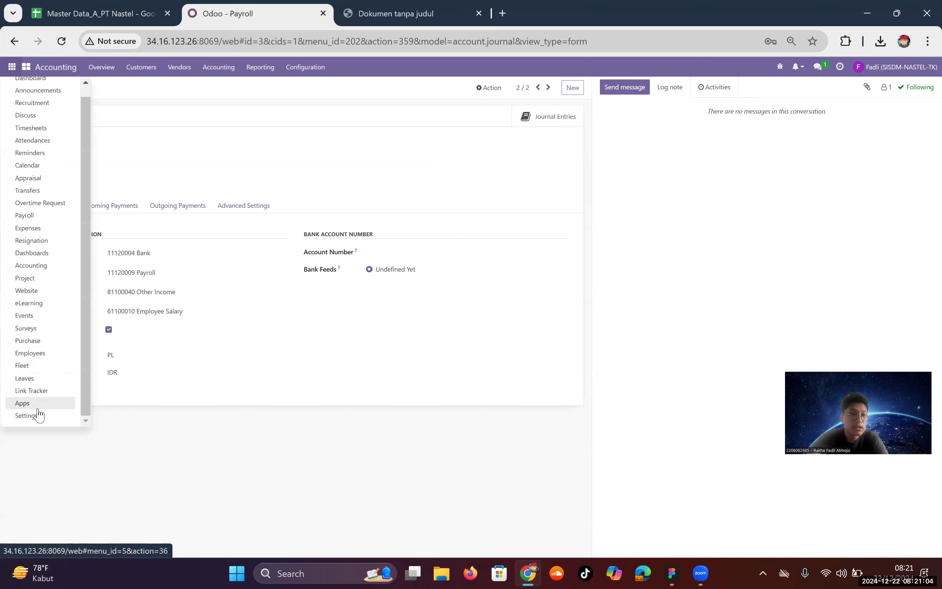
Step: Show the Accounting settings, with Indonesia as fiscal country and IDR as main currency
{"action": "left_click", "coordinate": [38, 415]}
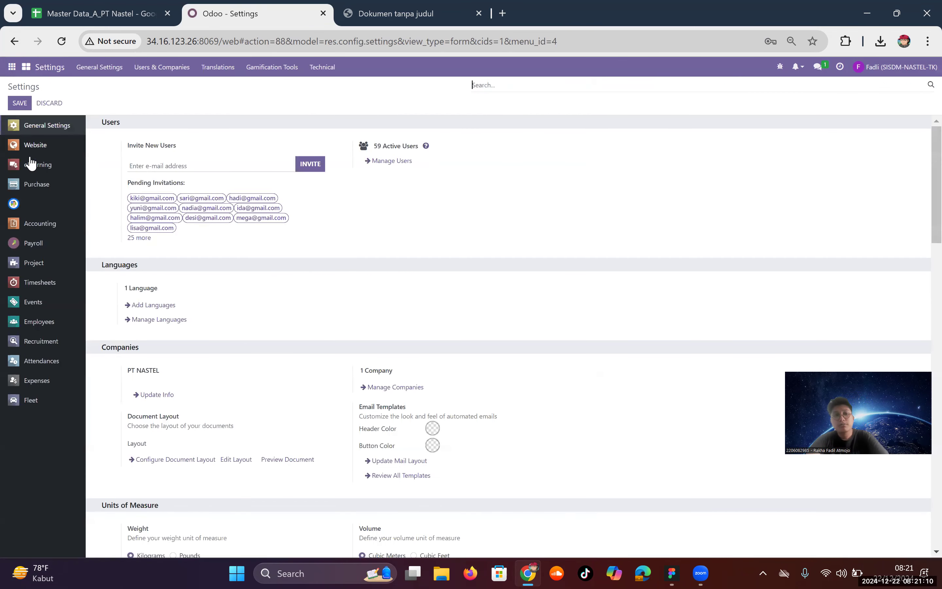
{"action": "left_click", "coordinate": [41, 223]}
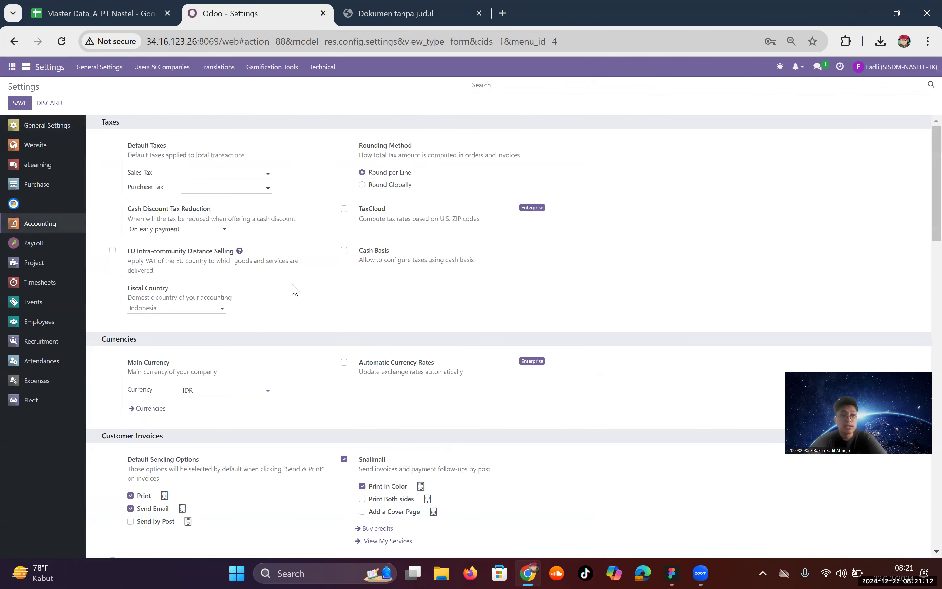
{"action": "scroll", "coordinate": [295, 290], "scroll_direction": "down", "scroll_amount": 1}
{"action": "scroll", "coordinate": [295, 289], "scroll_direction": "down", "scroll_amount": 1}
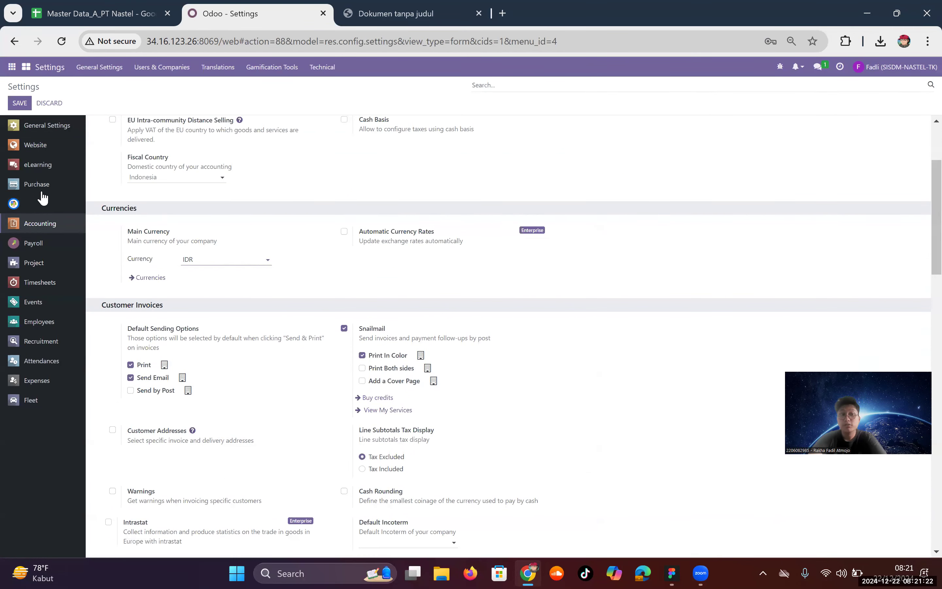
{"action": "left_click", "coordinate": [11, 68]}
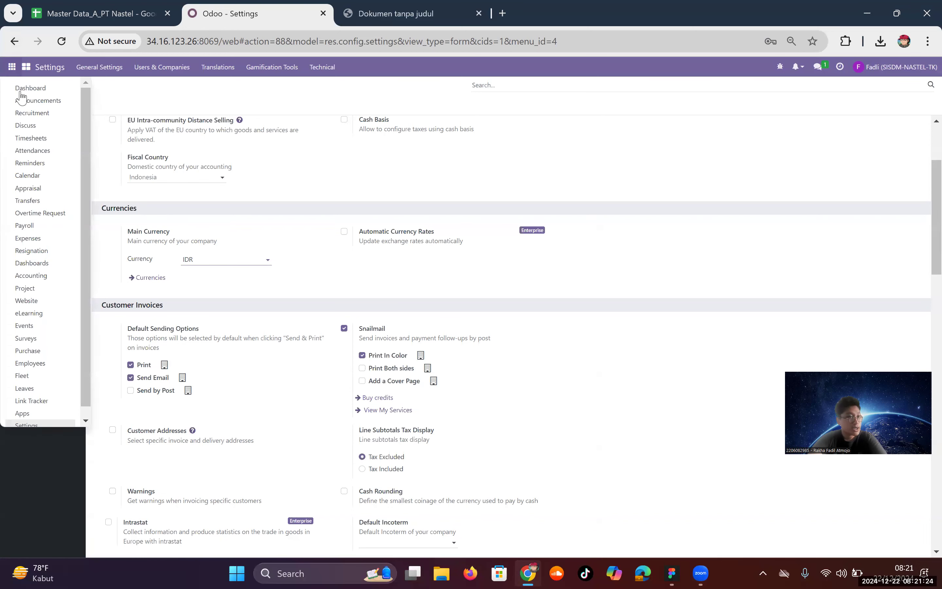
Step: Review payslip SLIP2/028's salary computation and worked days, then go back to Employee Payslips
{"action": "left_click", "coordinate": [34, 225]}
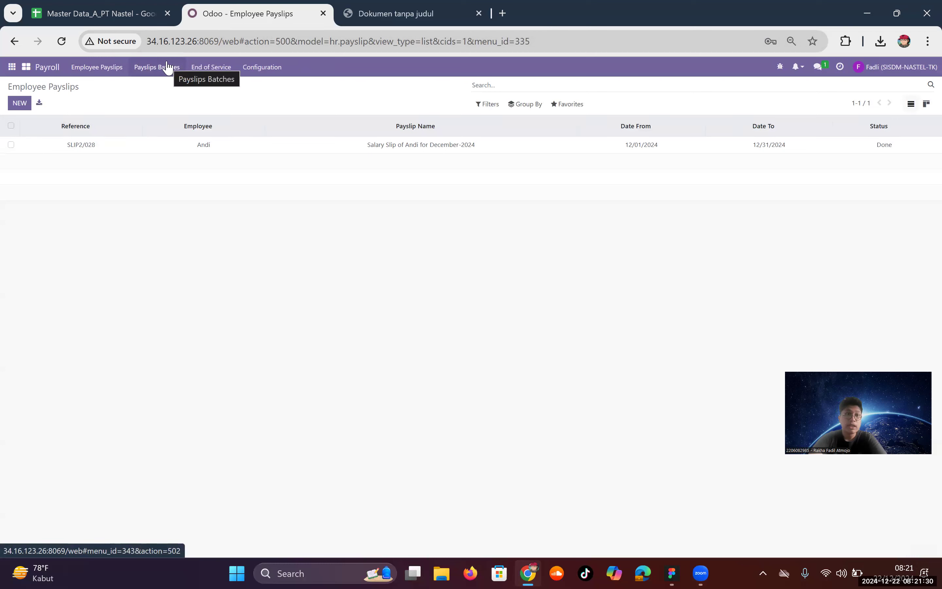
{"action": "left_click", "coordinate": [154, 152]}
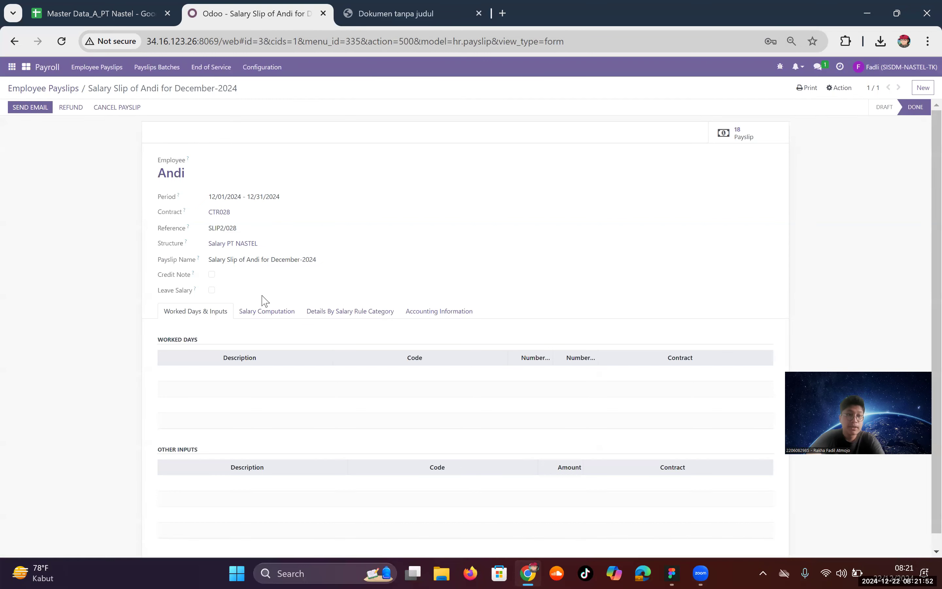
{"action": "left_click", "coordinate": [267, 313]}
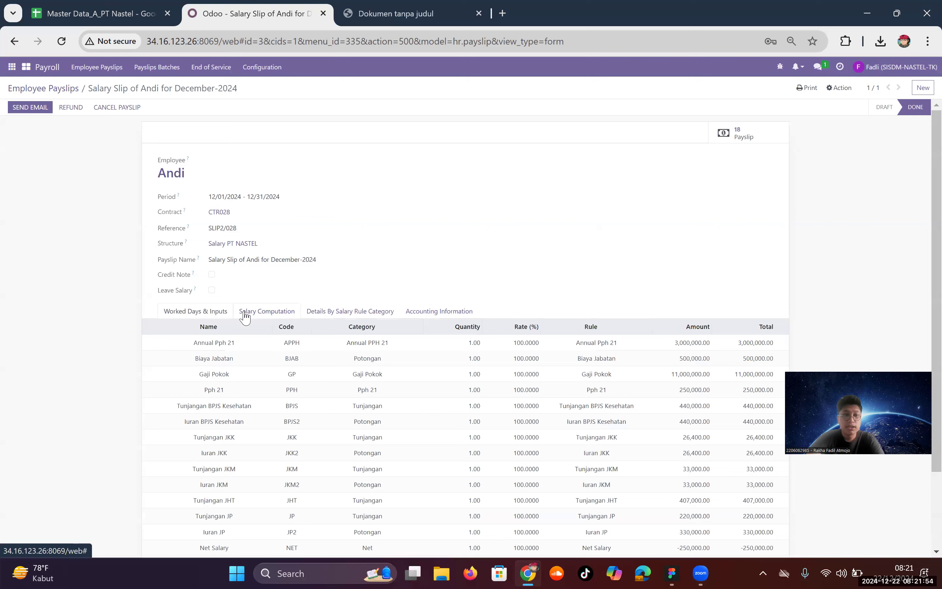
{"action": "left_click", "coordinate": [217, 312]}
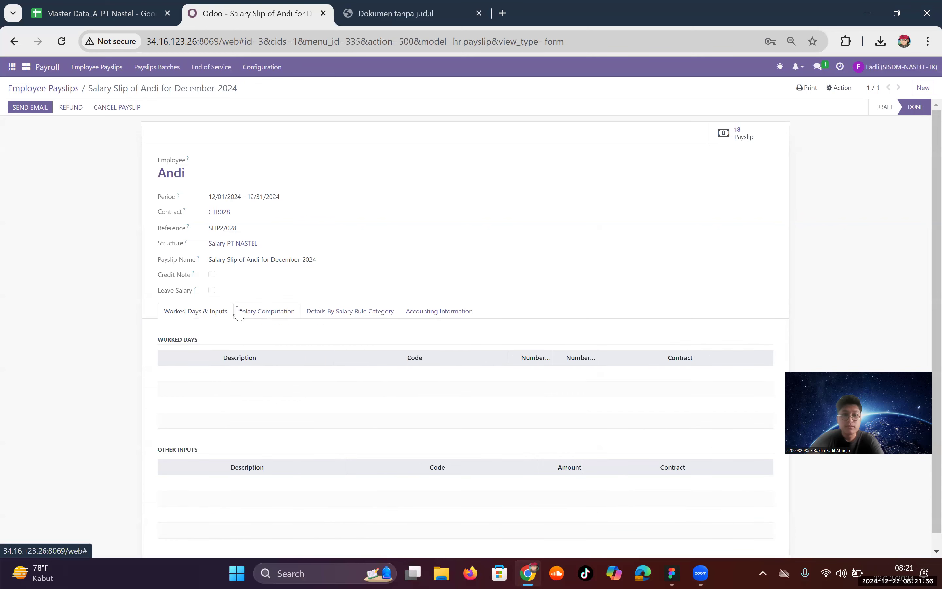
{"action": "left_click", "coordinate": [238, 311]}
{"action": "left_click", "coordinate": [209, 314]}
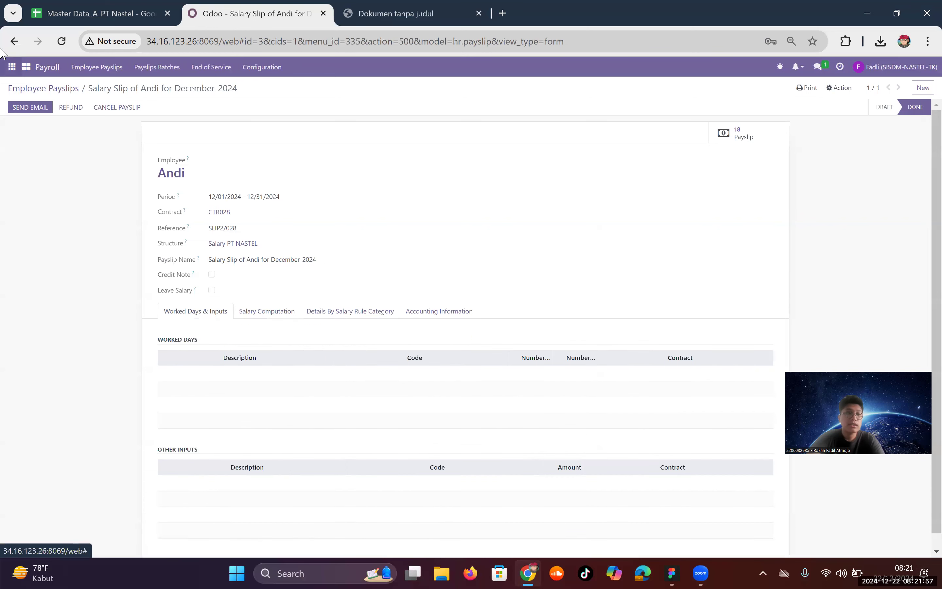
{"action": "left_click", "coordinate": [54, 88]}
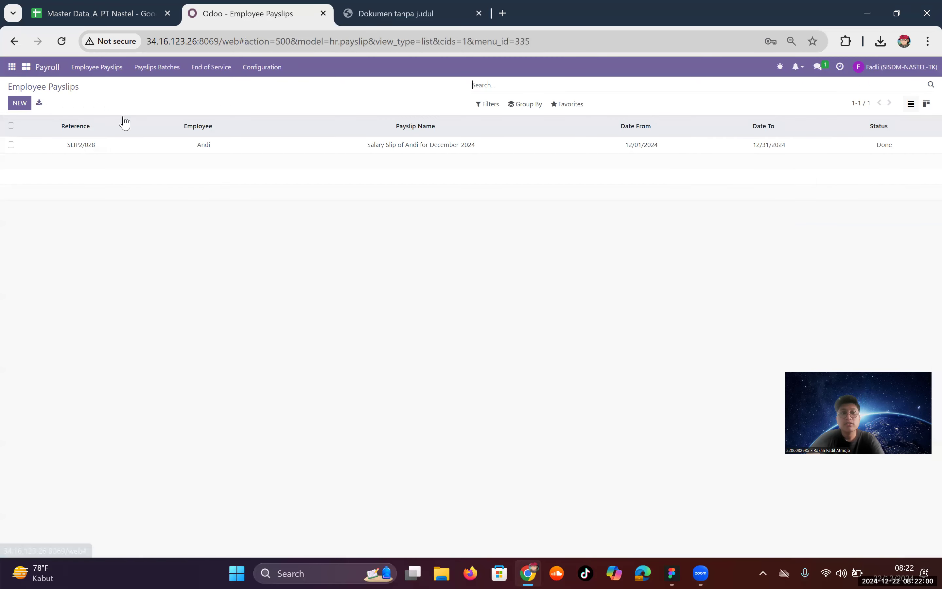
Step: Create a new payslip for the employee with reference SLIP3/028
{"action": "left_click", "coordinate": [19, 103]}
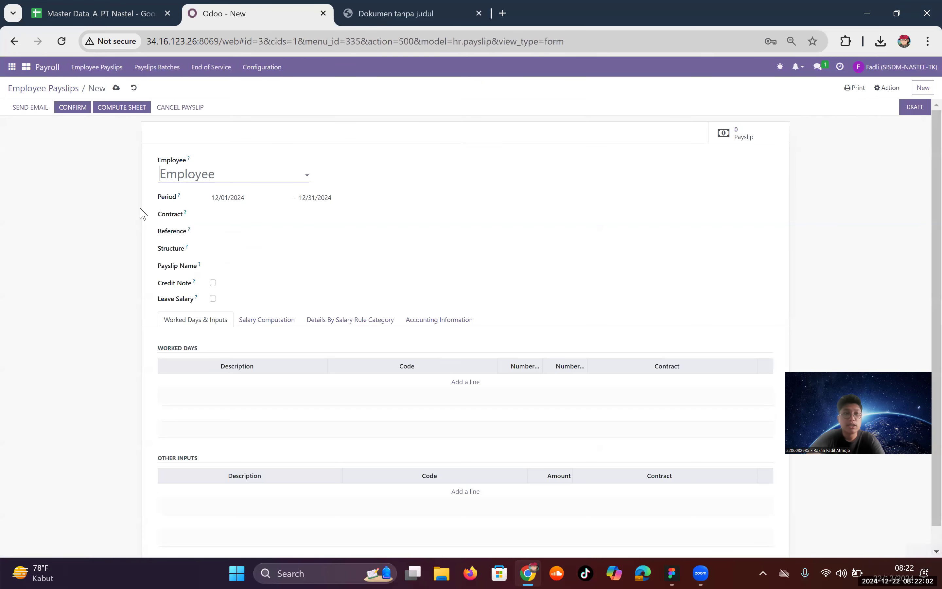
{"action": "left_click", "coordinate": [205, 176]}
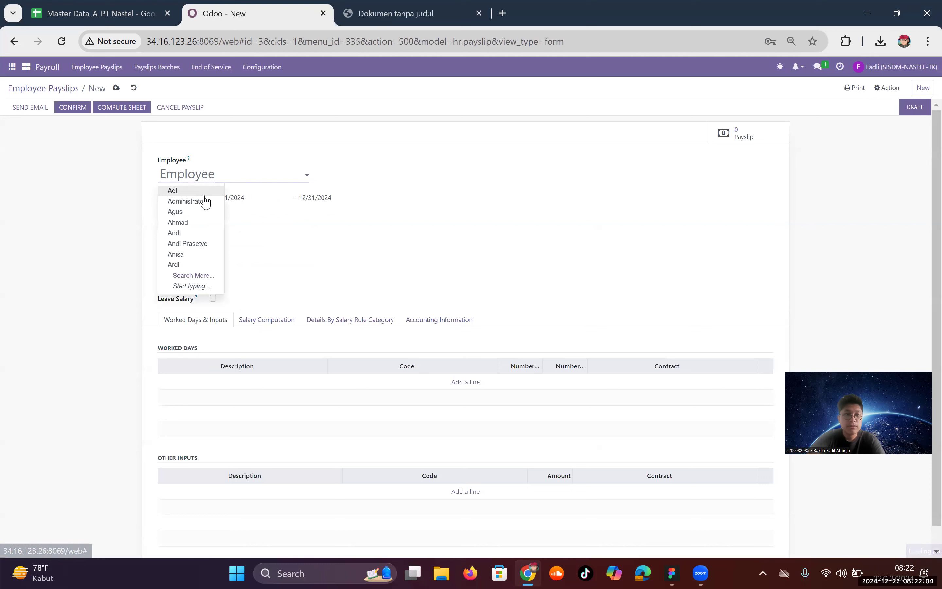
{"action": "left_click", "coordinate": [185, 233]}
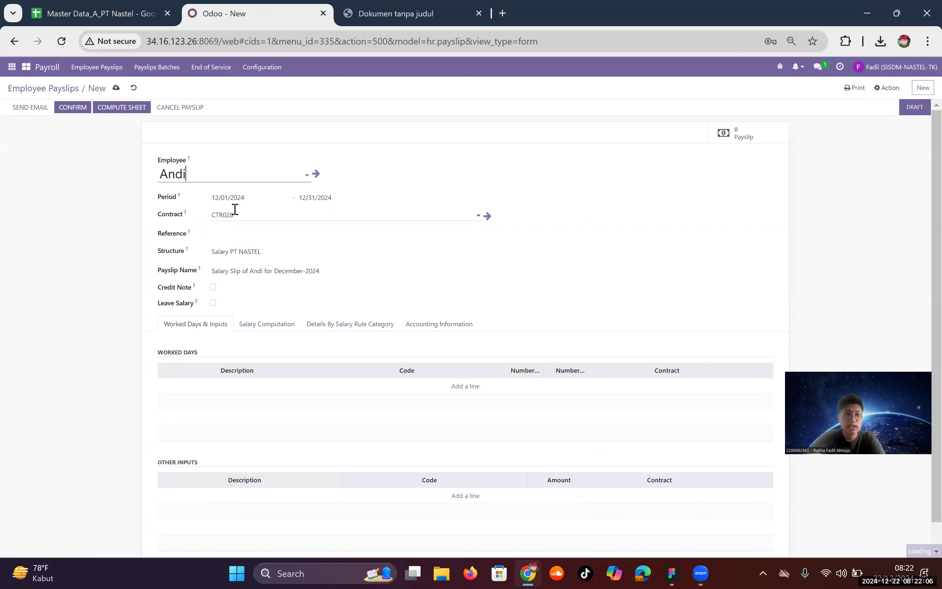
{"action": "left_click", "coordinate": [245, 239]}
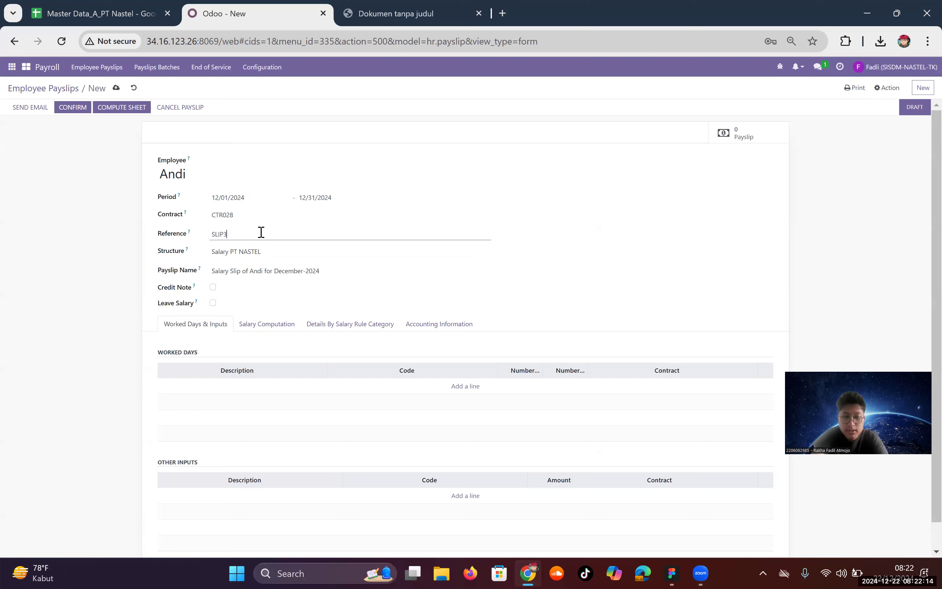
{"action": "type", "text": "SLIP3/028"}
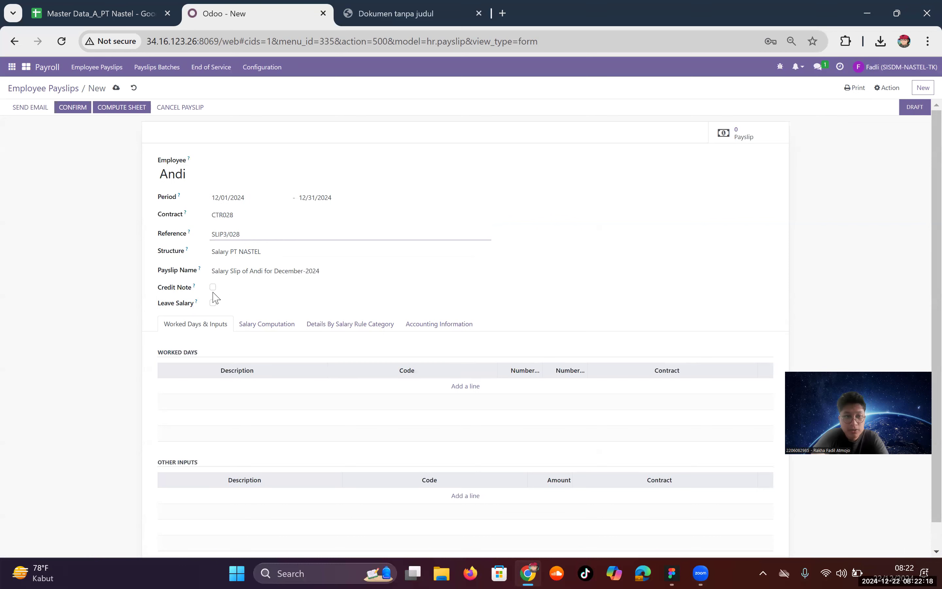
{"action": "left_click", "coordinate": [268, 272]}
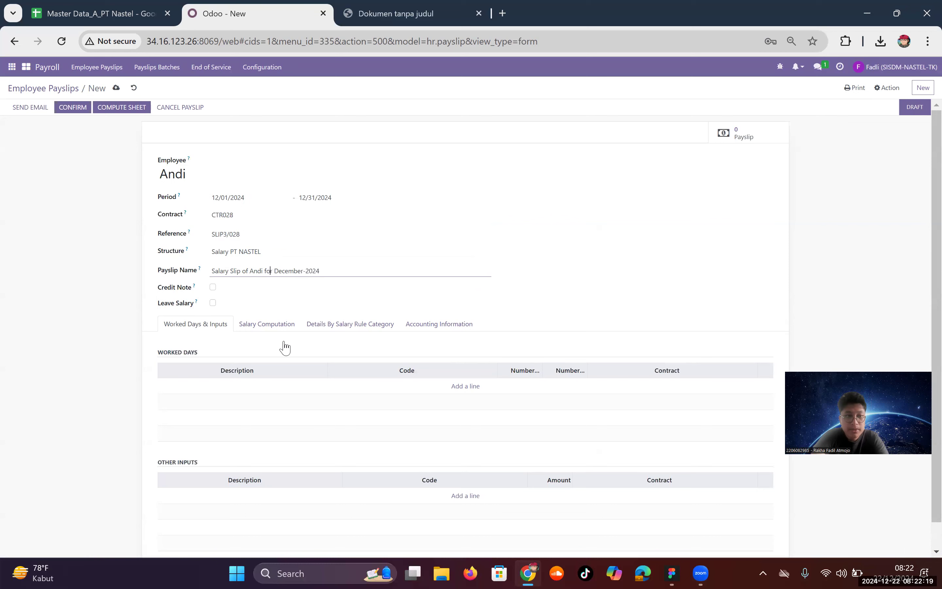
Step: Add a Worked Days (WD) line of 21 days and 168 hours under contract CTR028
{"action": "left_click", "coordinate": [465, 388]}
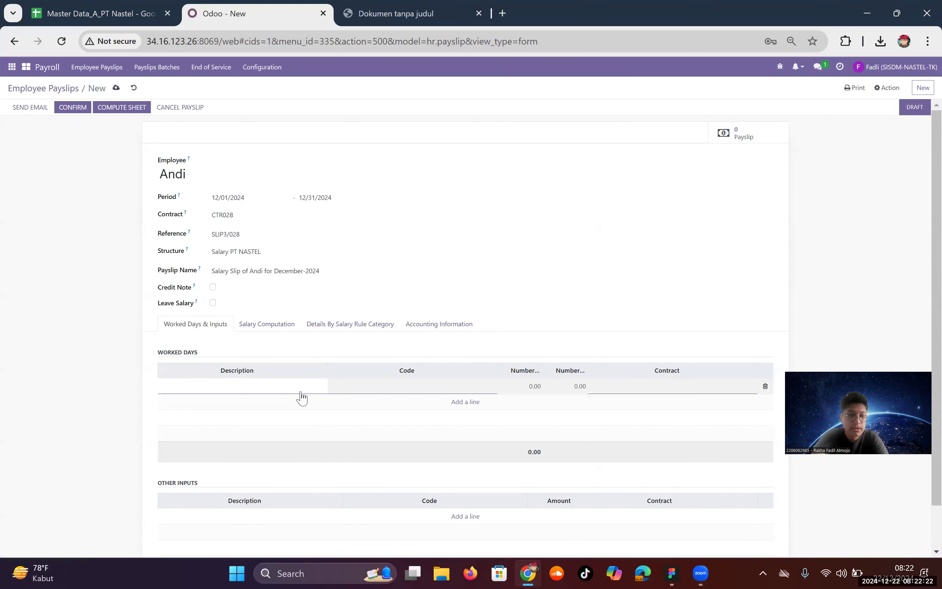
{"action": "type", "text": "Worked Days"}
{"action": "type", "text": "WD"}
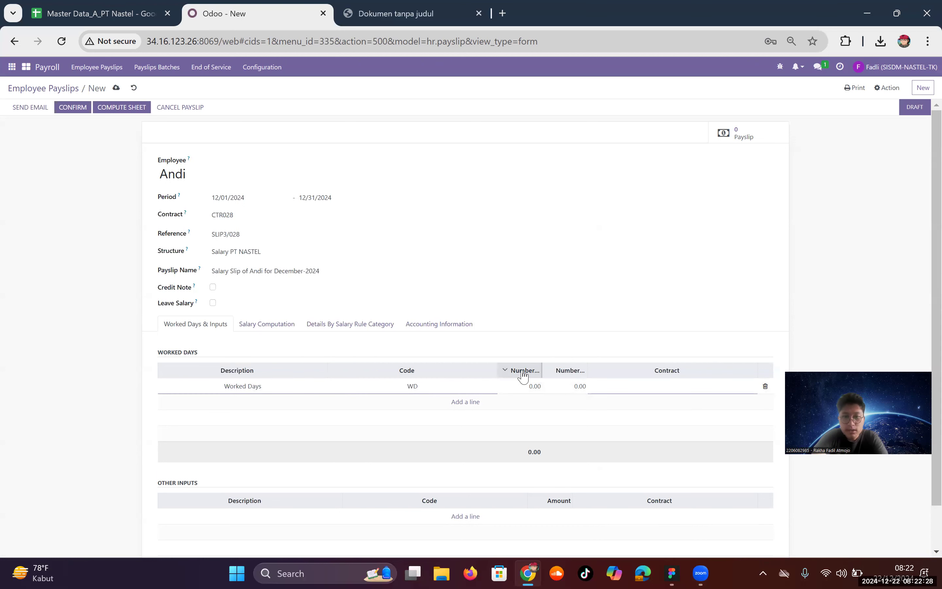
{"action": "left_click", "coordinate": [539, 386]}
{"action": "key", "text": "ctrl+a"}
{"action": "type", "text": "21"}
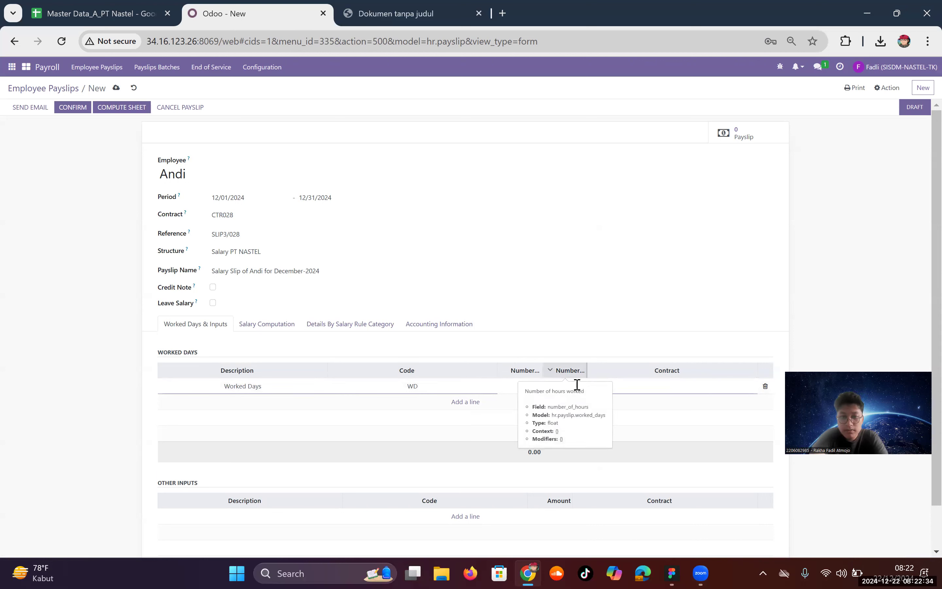
{"action": "left_click", "coordinate": [577, 386]}
{"action": "key", "text": "BackSpace"}
{"action": "type", "text": "168"}
{"action": "left_click", "coordinate": [624, 387]}
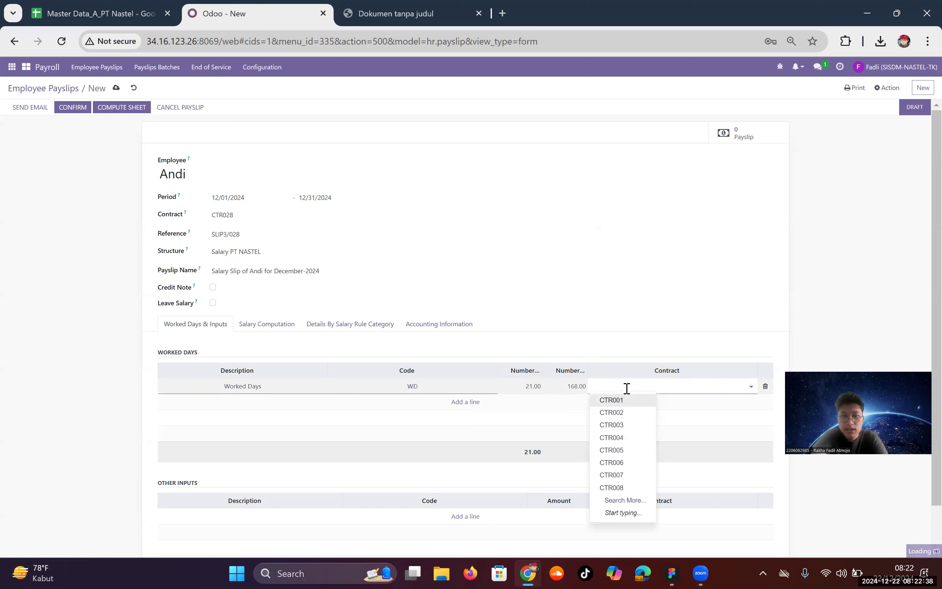
{"action": "type", "text": "CTR"}
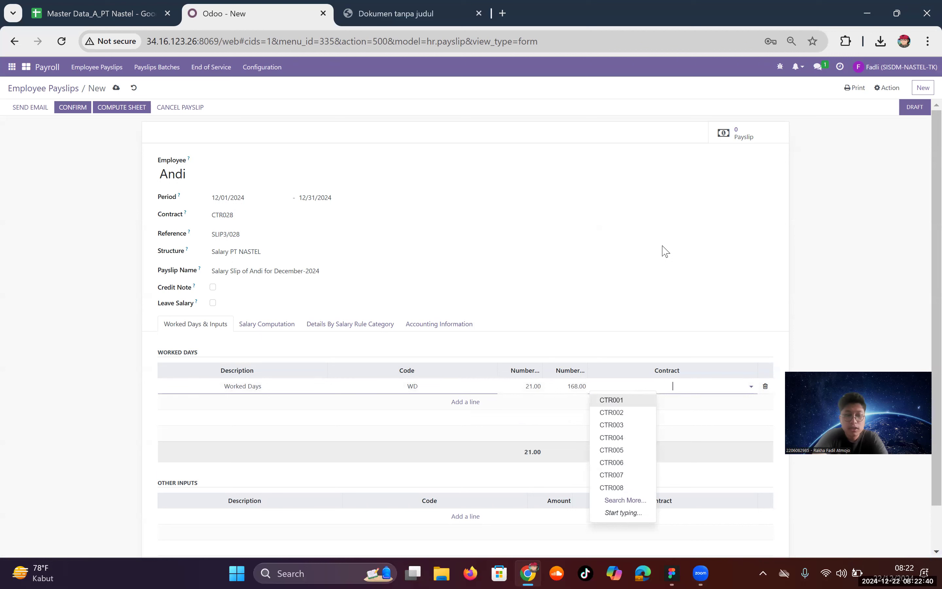
{"action": "type", "text": "028"}
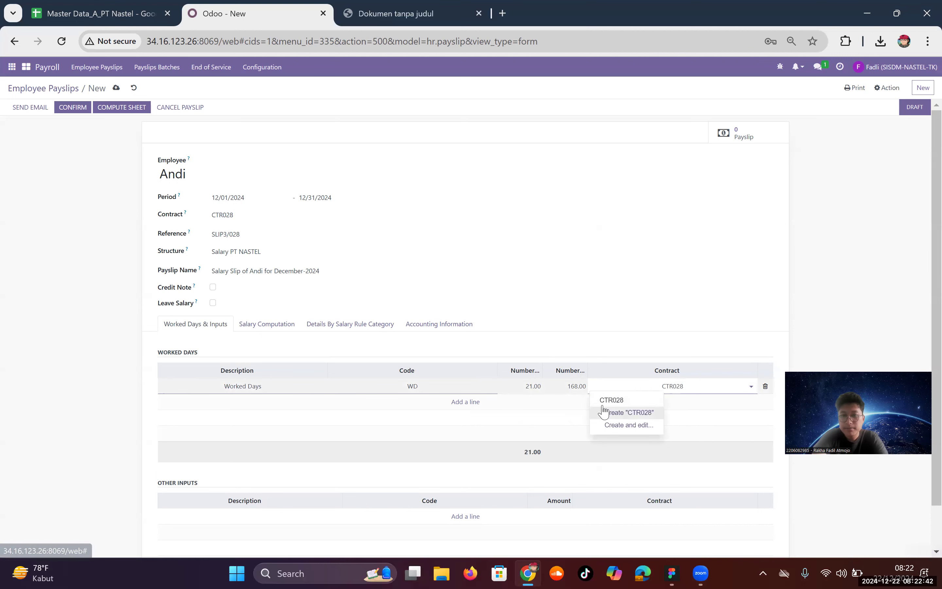
{"action": "left_click", "coordinate": [605, 400]}
Step: Compute the December payslip and review its 18 computed salary lines
{"action": "left_click", "coordinate": [268, 324]}
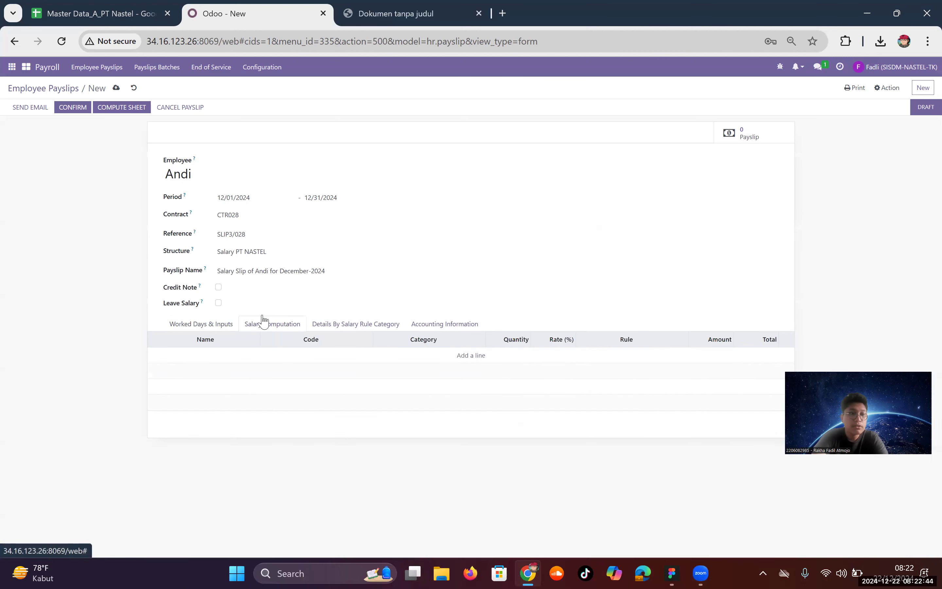
{"action": "left_click", "coordinate": [102, 109]}
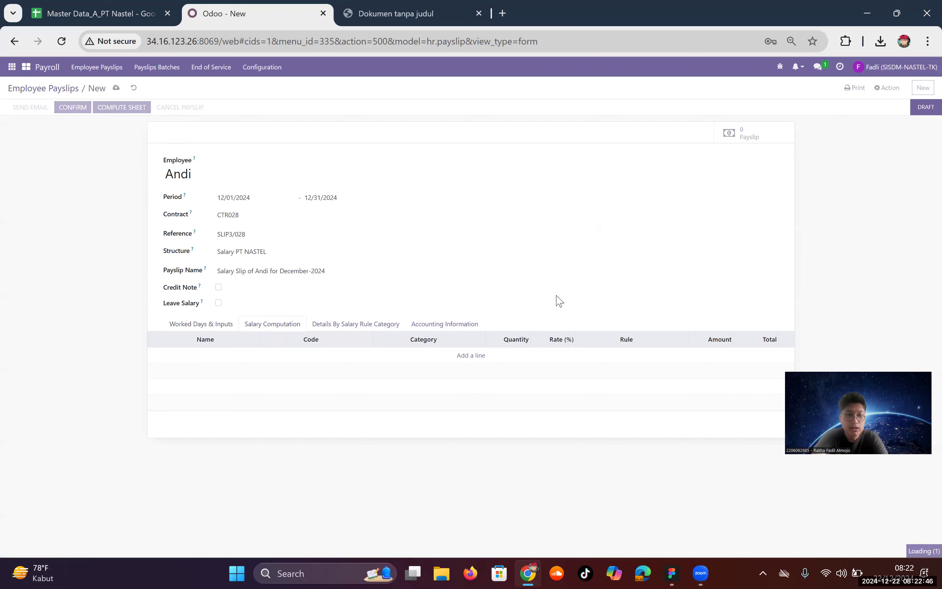
{"action": "left_click", "coordinate": [255, 323]}
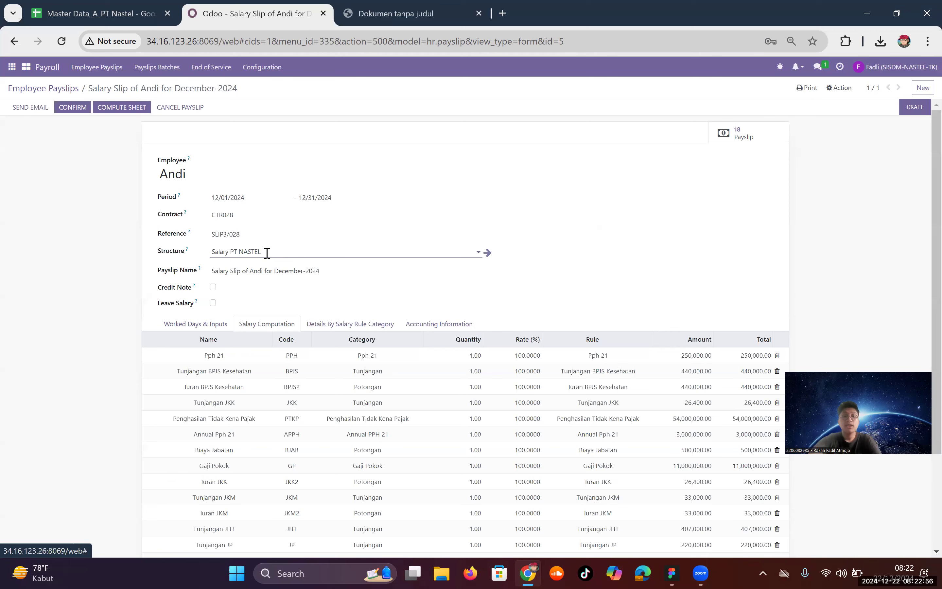
{"action": "scroll", "coordinate": [269, 255], "scroll_direction": "down", "scroll_amount": 3}
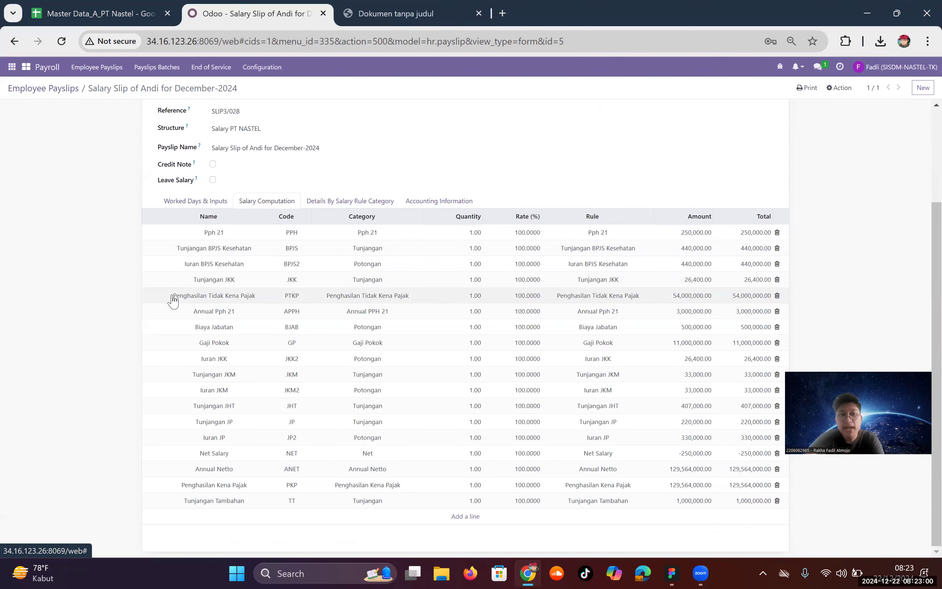
{"action": "left_click", "coordinate": [80, 7]}
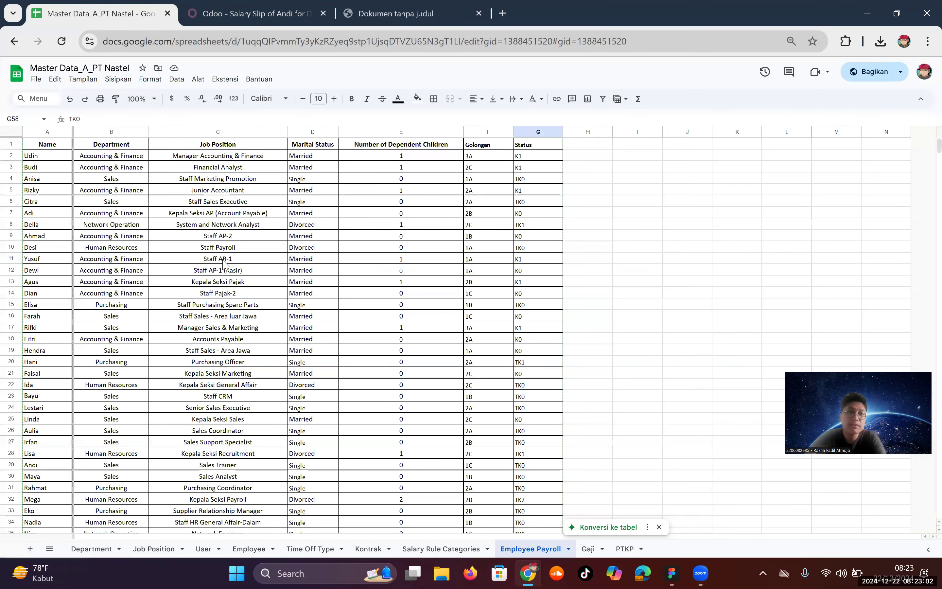
Step: Find the employee's payroll row (Single, TK0) and check TK0's Rp54.000.000 PTKP threshold
{"action": "left_click", "coordinate": [272, 362]}
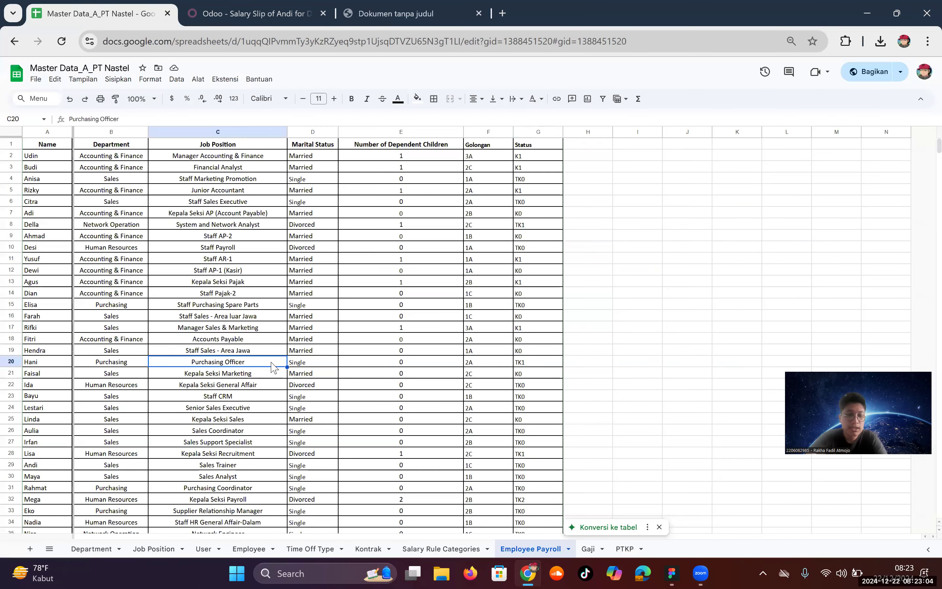
{"action": "key", "text": "ctrl+f"}
{"action": "type", "text": "andi"}
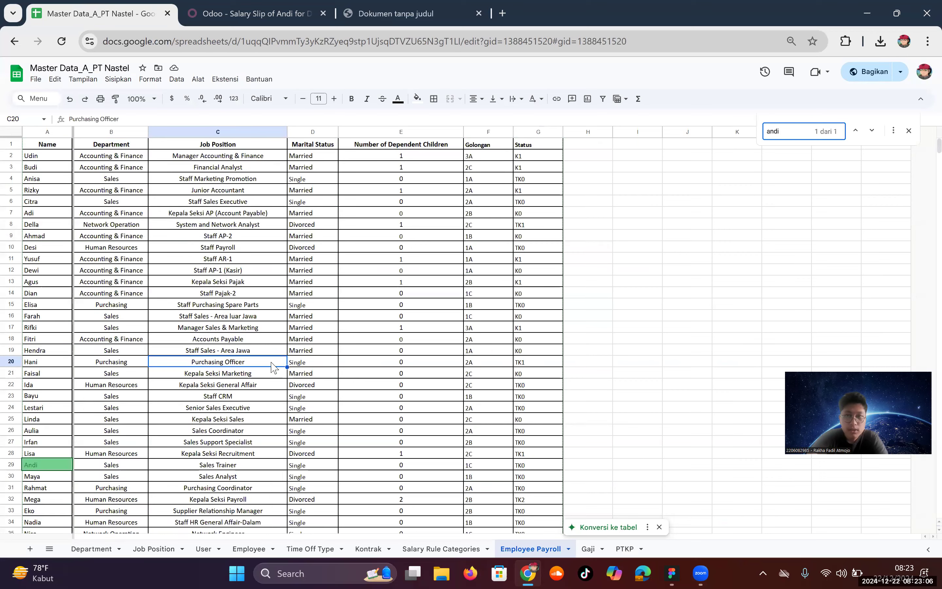
{"action": "key", "text": "Escape"}
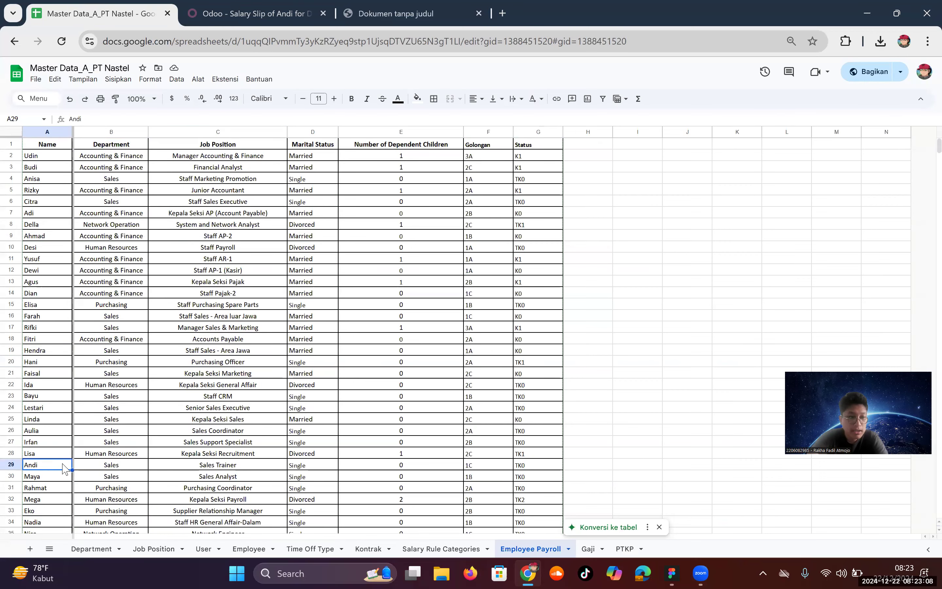
{"action": "left_click", "coordinate": [534, 465], "text": "shift"}
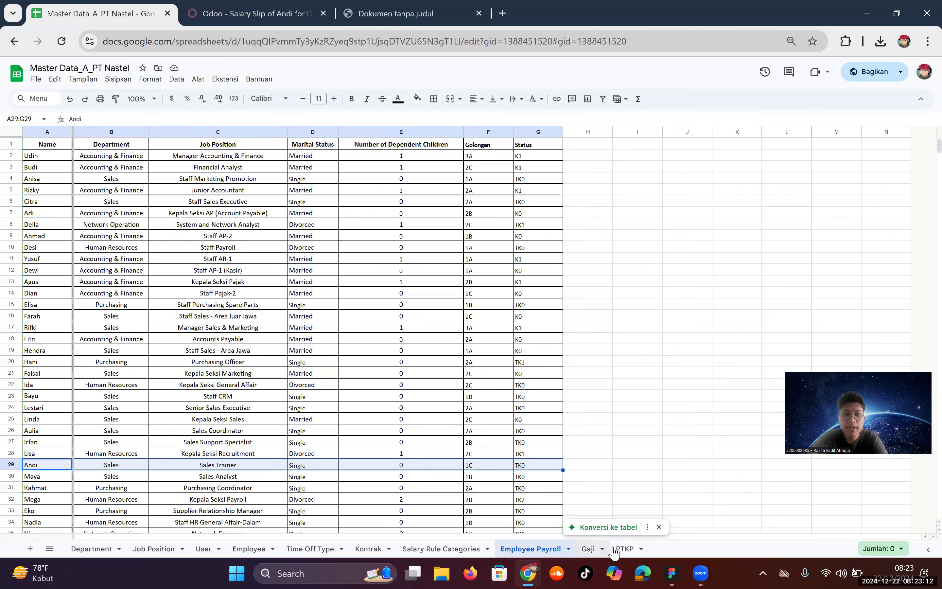
{"action": "left_click", "coordinate": [625, 548]}
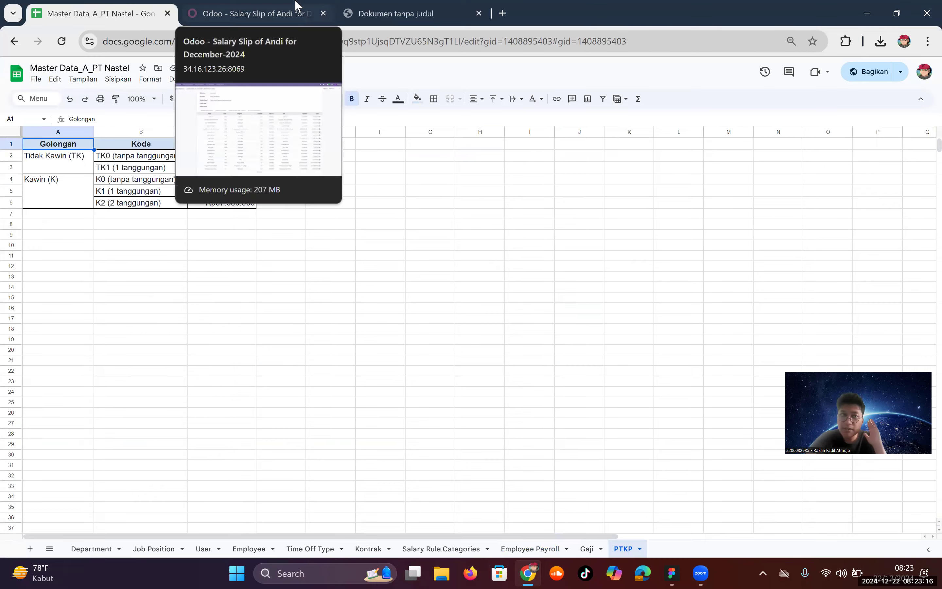
{"action": "left_click", "coordinate": [297, 8]}
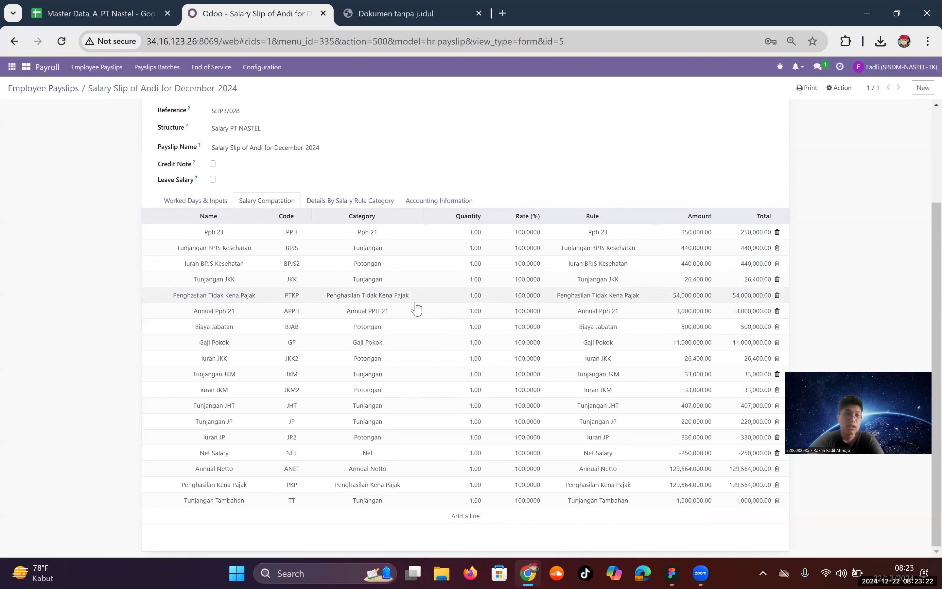
Step: Confirm payslip SLIP3/028 and review its accounting, salary computation and worked days tabs
{"action": "scroll", "coordinate": [414, 307], "scroll_direction": "up", "scroll_amount": 3}
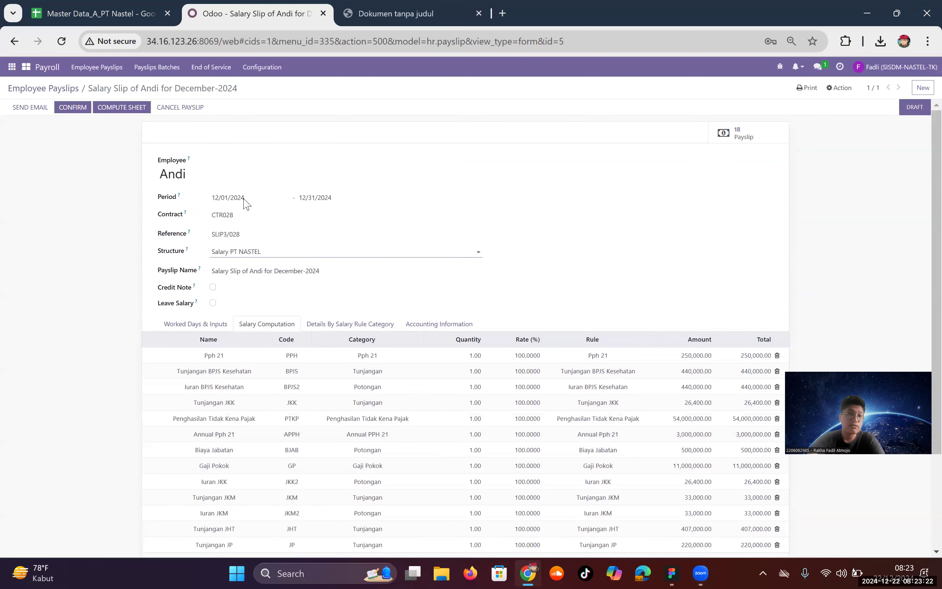
{"action": "left_click", "coordinate": [66, 111]}
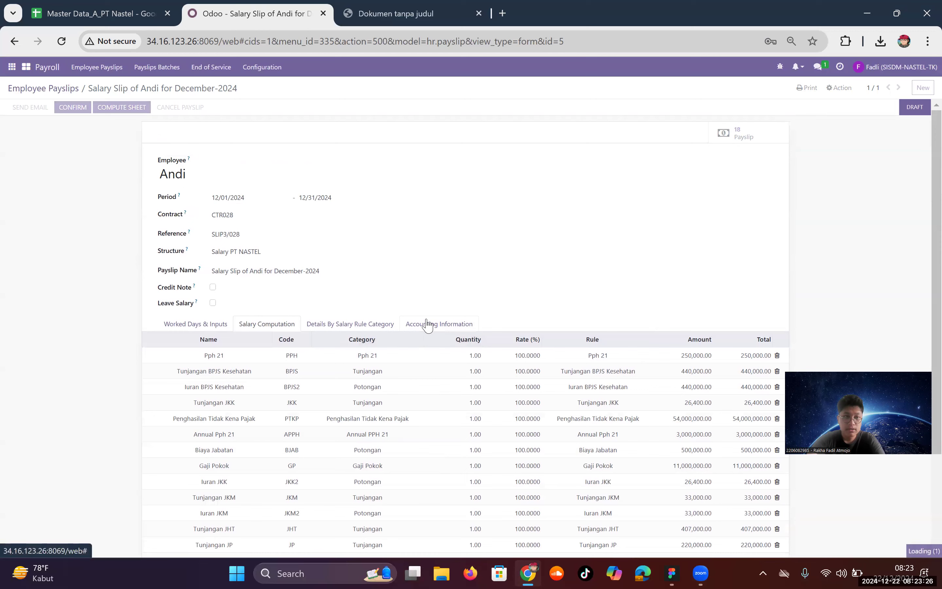
{"action": "left_click", "coordinate": [427, 313]}
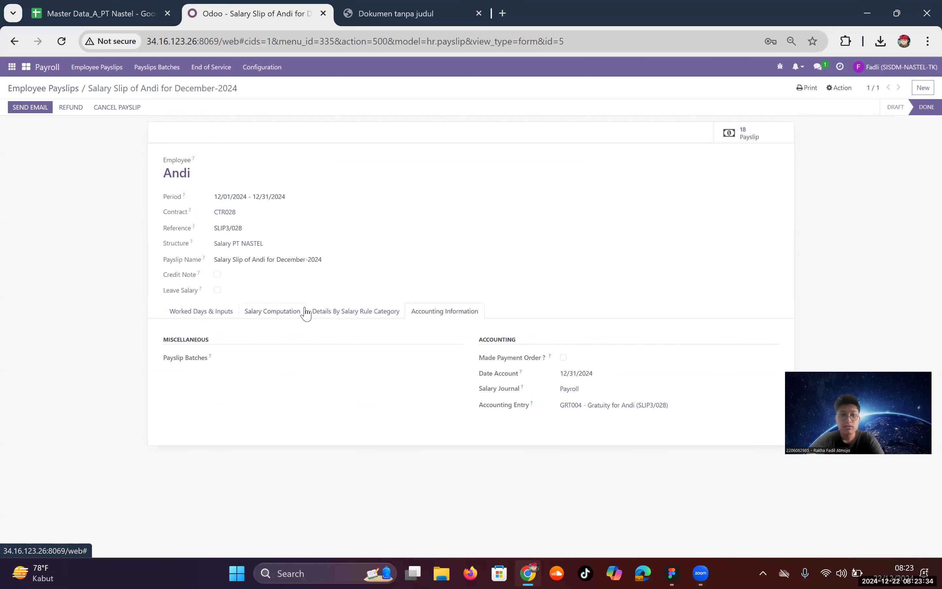
{"action": "left_click", "coordinate": [306, 313]}
{"action": "left_click", "coordinate": [328, 314]}
{"action": "left_click", "coordinate": [221, 313]}
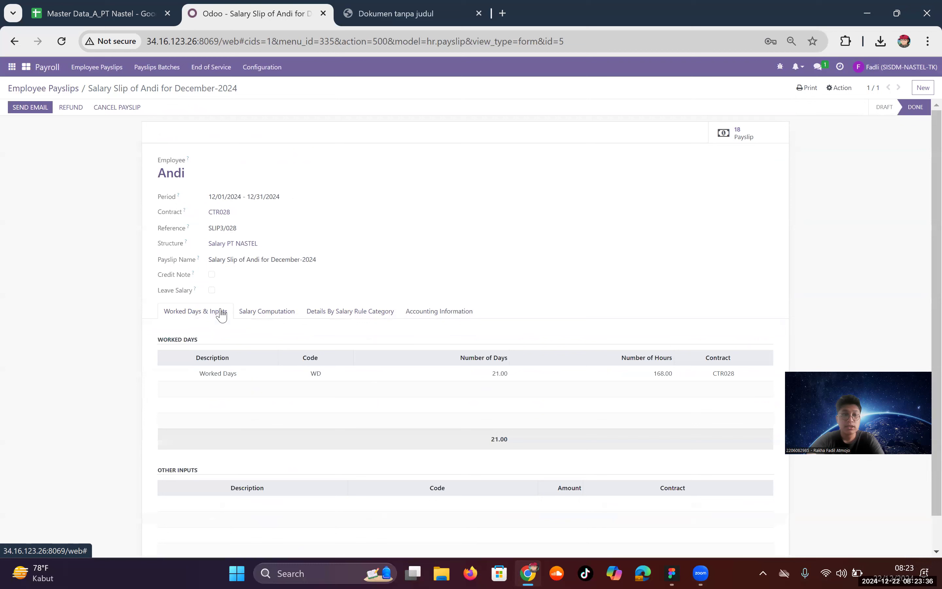
{"action": "left_click", "coordinate": [47, 67]}
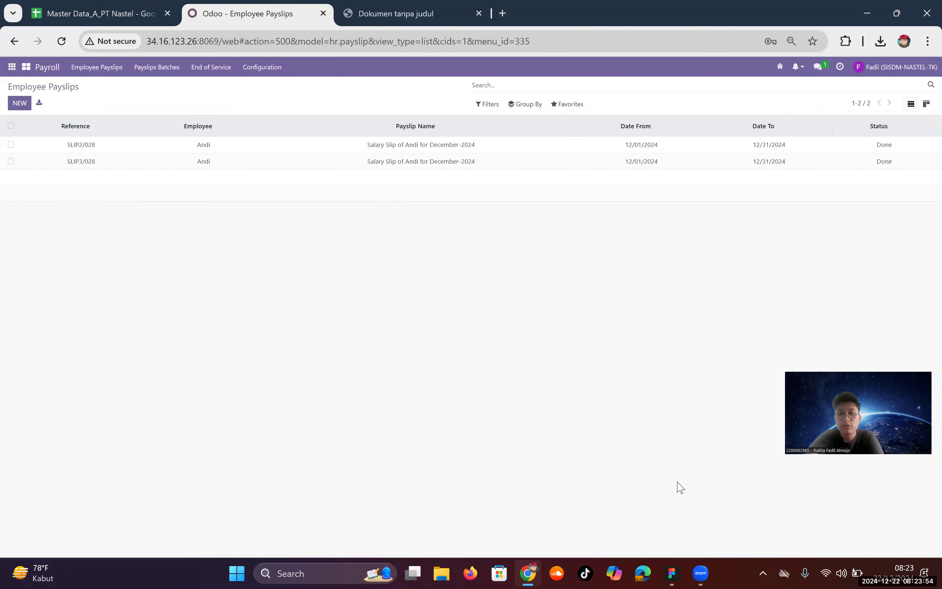
{"action": "left_click", "coordinate": [672, 573]}
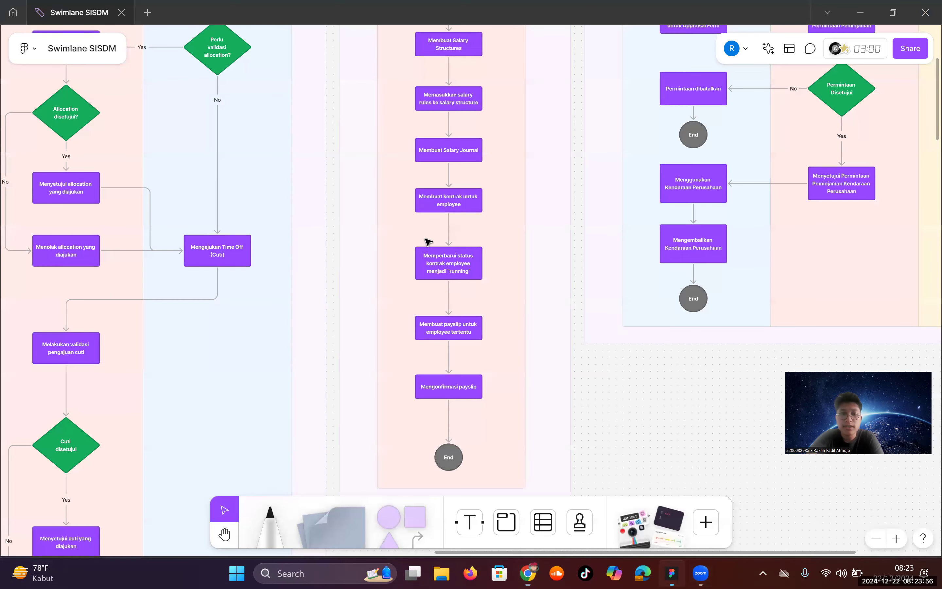
{"action": "scroll", "coordinate": [428, 241], "scroll_direction": "down", "scroll_amount": 10}
{"action": "scroll", "coordinate": [385, 285], "scroll_direction": "down", "scroll_amount": 8}
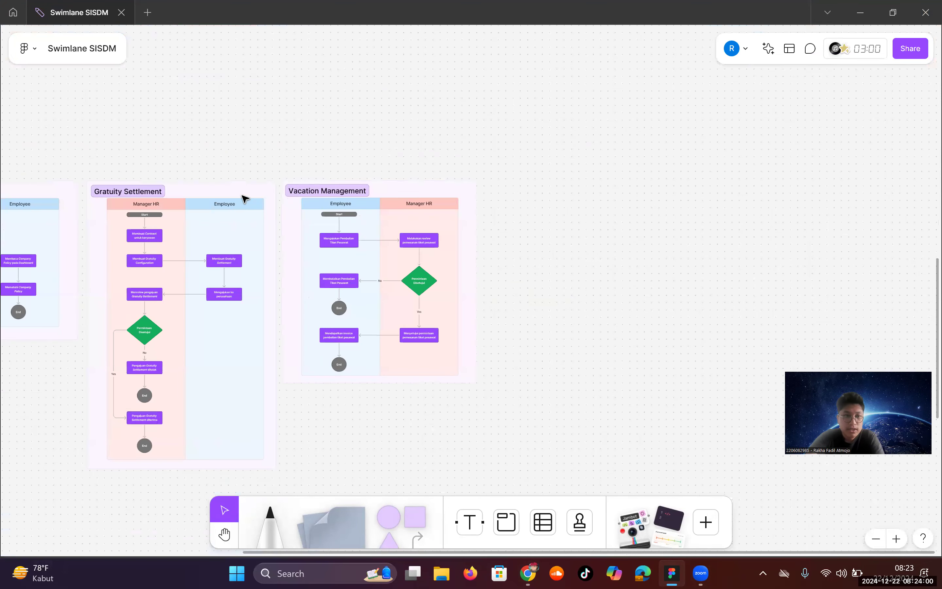
{"action": "scroll", "coordinate": [376, 215], "scroll_direction": "up", "scroll_amount": 4}
{"action": "scroll", "coordinate": [374, 214], "scroll_direction": "up", "scroll_amount": 1}
{"action": "left_click_drag", "start_coordinate": [652, 552], "coordinate": [482, 523]}
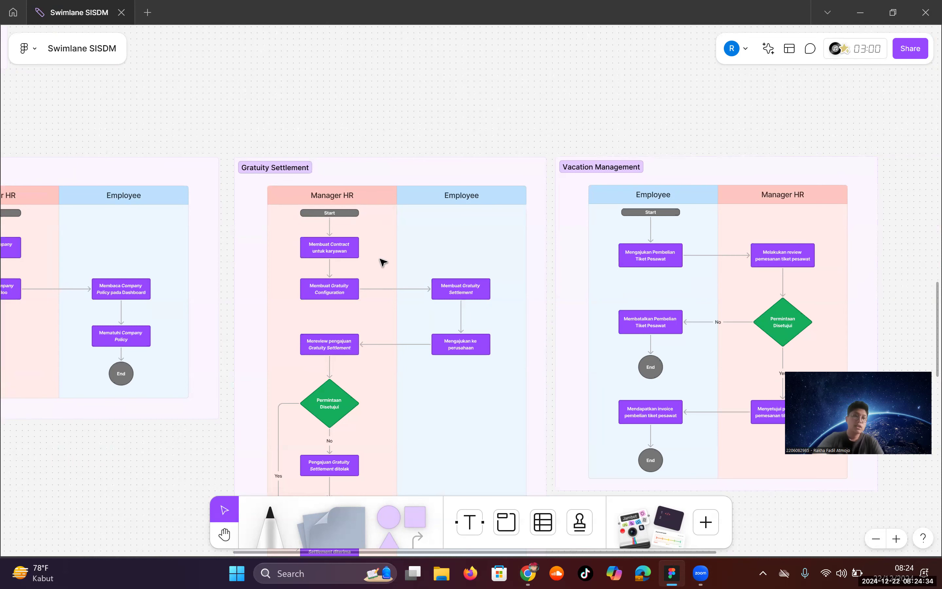
{"action": "scroll", "coordinate": [354, 274], "scroll_direction": "up", "scroll_amount": 2}
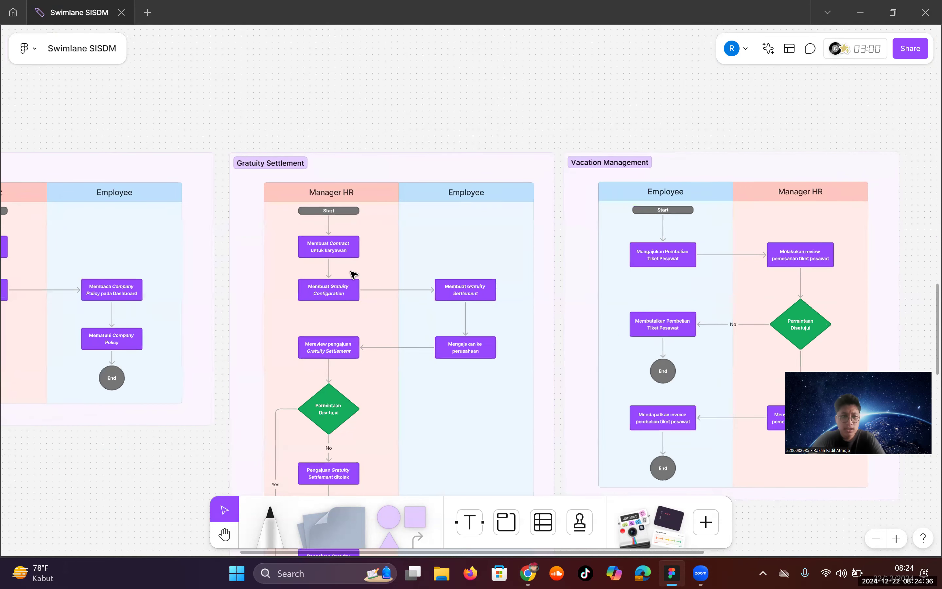
{"action": "scroll", "coordinate": [354, 275], "scroll_direction": "up", "scroll_amount": 1}
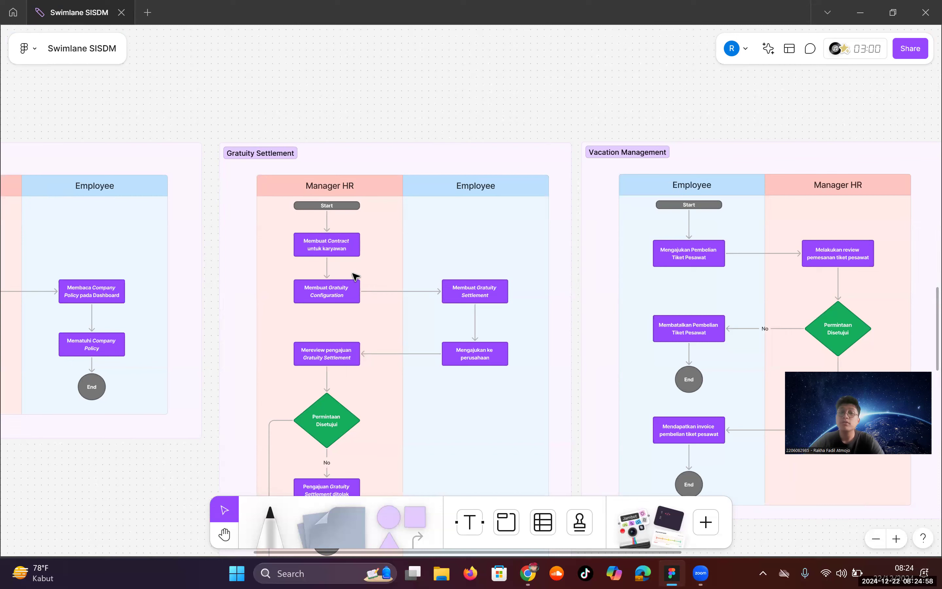
{"action": "scroll", "coordinate": [371, 230], "scroll_direction": "down", "scroll_amount": 3}
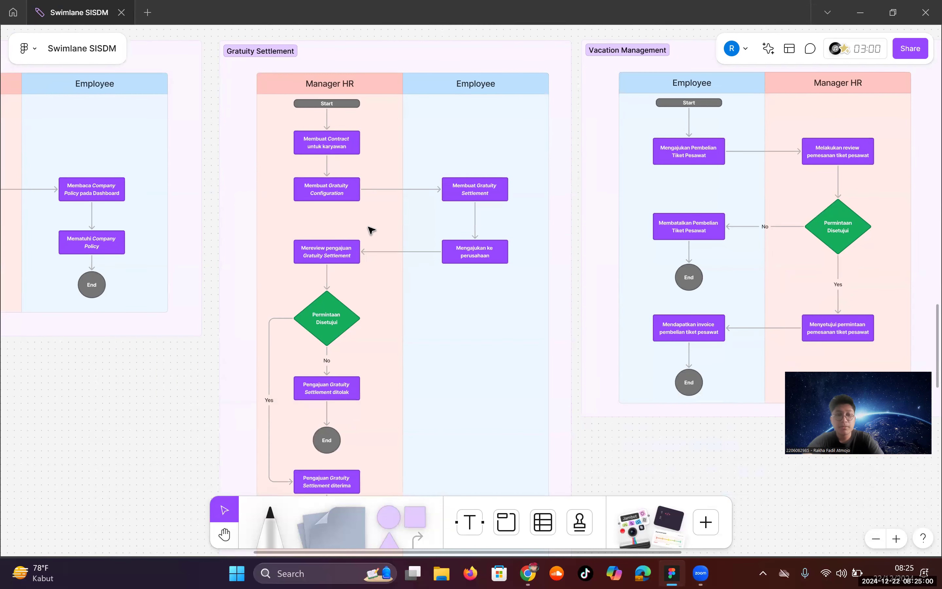
{"action": "scroll", "coordinate": [371, 230], "scroll_direction": "down", "scroll_amount": 1}
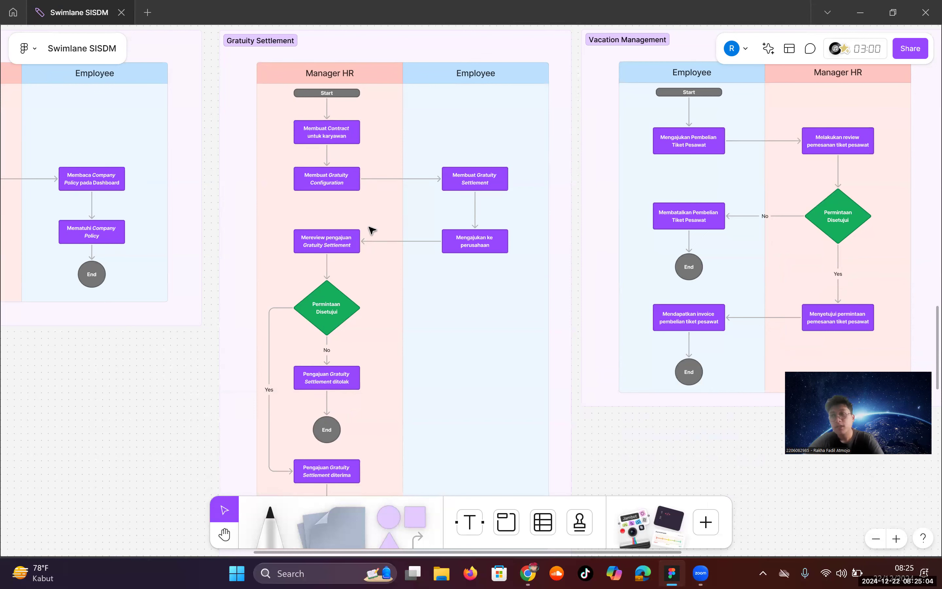
{"action": "scroll", "coordinate": [373, 234], "scroll_direction": "down", "scroll_amount": 8}
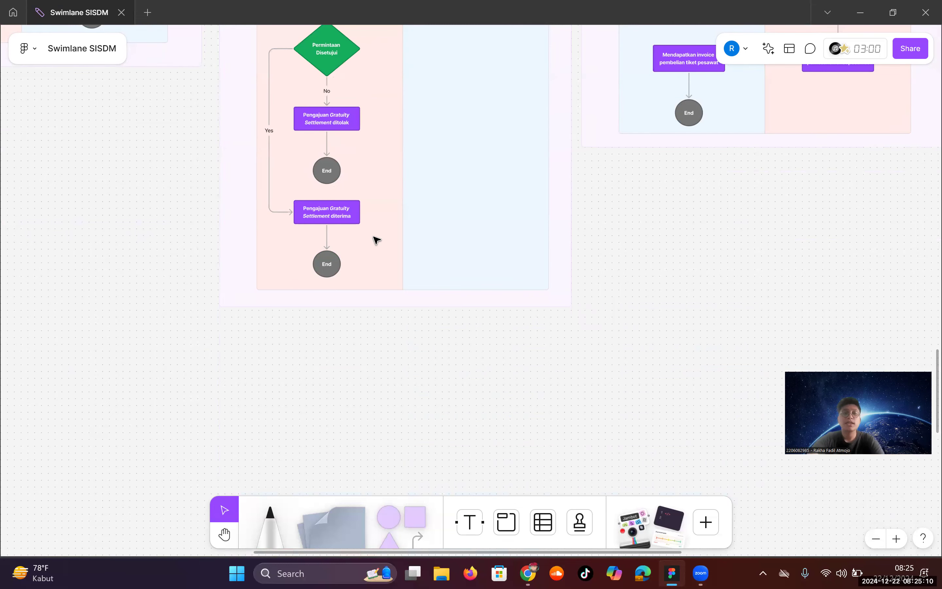
{"action": "scroll", "coordinate": [376, 239], "scroll_direction": "up", "scroll_amount": 5}
{"action": "key", "text": "alt+Tab"}
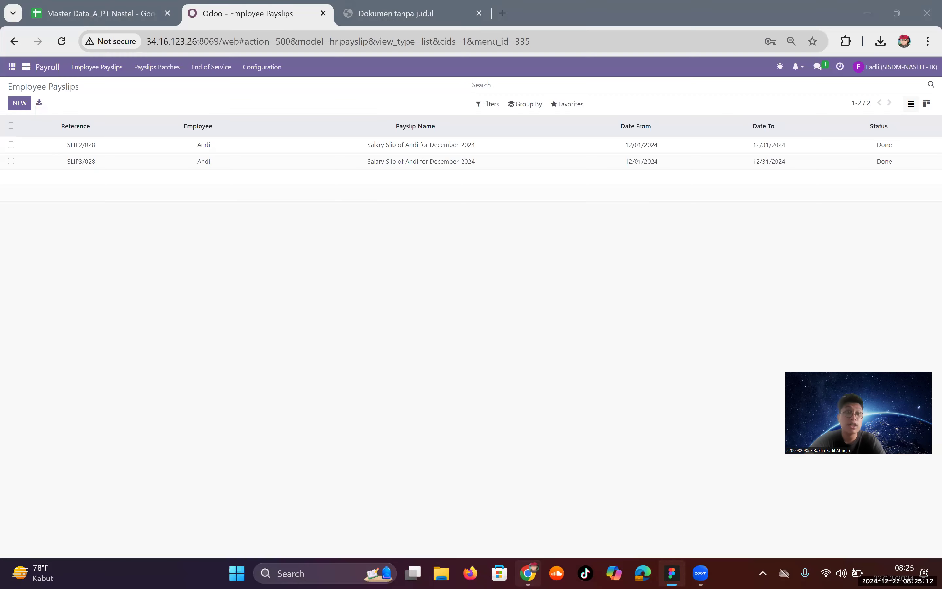
Step: Scroll the scenario PDF back to the Gratuity Statement section on page 2
{"action": "left_click", "coordinate": [375, 12]}
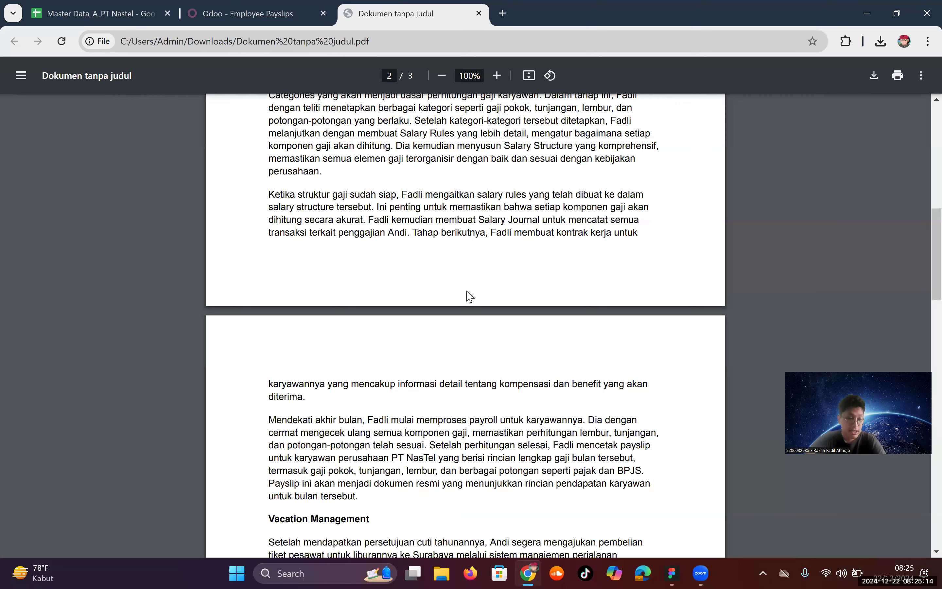
{"action": "scroll", "coordinate": [478, 278], "scroll_direction": "down", "scroll_amount": 10}
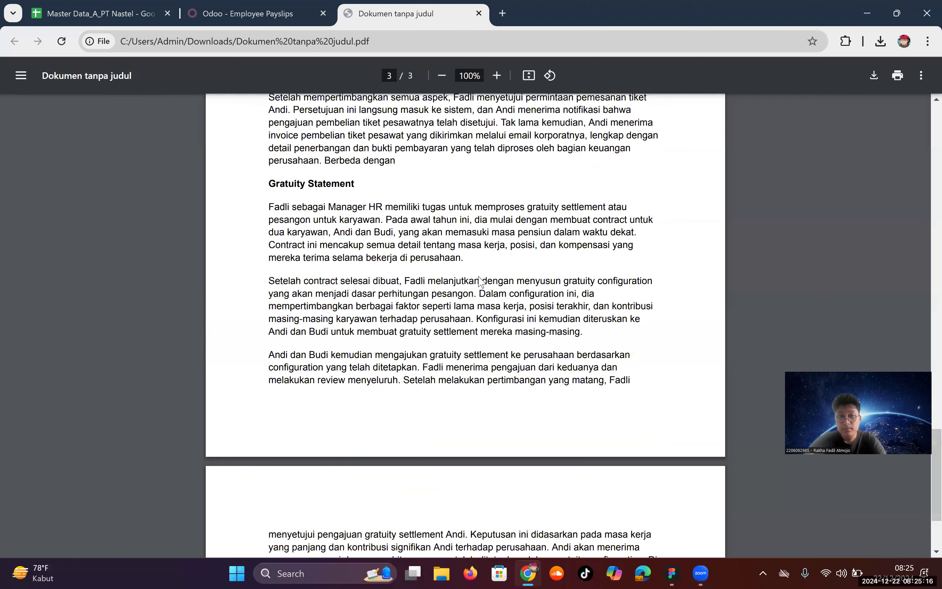
{"action": "scroll", "coordinate": [480, 281], "scroll_direction": "down", "scroll_amount": 3}
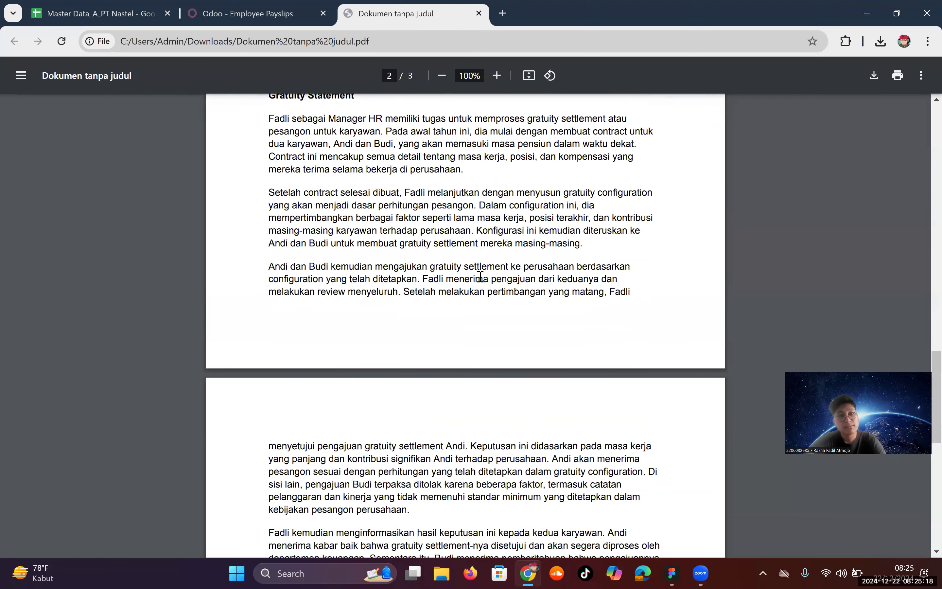
{"action": "scroll", "coordinate": [481, 277], "scroll_direction": "up", "scroll_amount": 1}
{"action": "scroll", "coordinate": [481, 272], "scroll_direction": "up", "scroll_amount": 1}
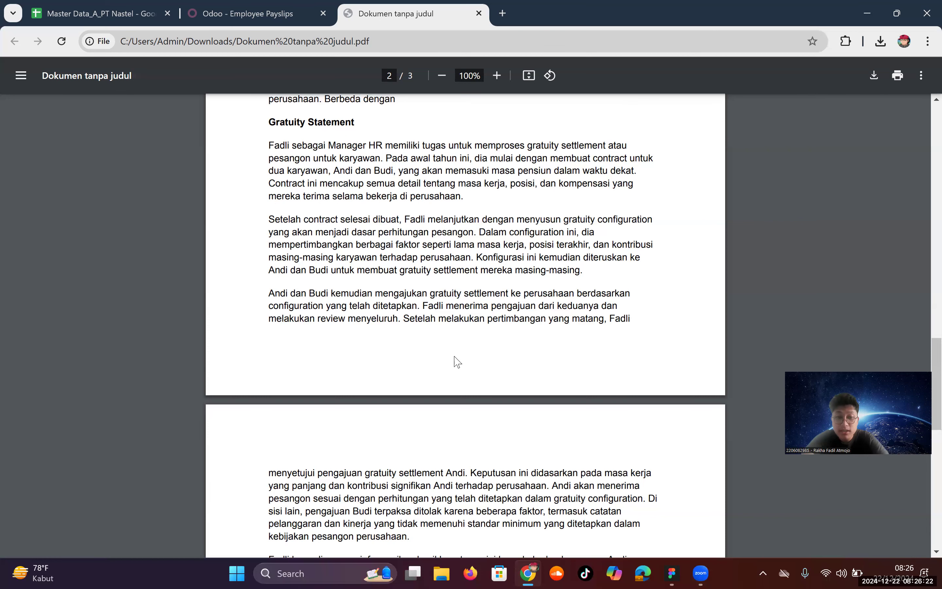
{"action": "scroll", "coordinate": [442, 372], "scroll_direction": "down", "scroll_amount": 3}
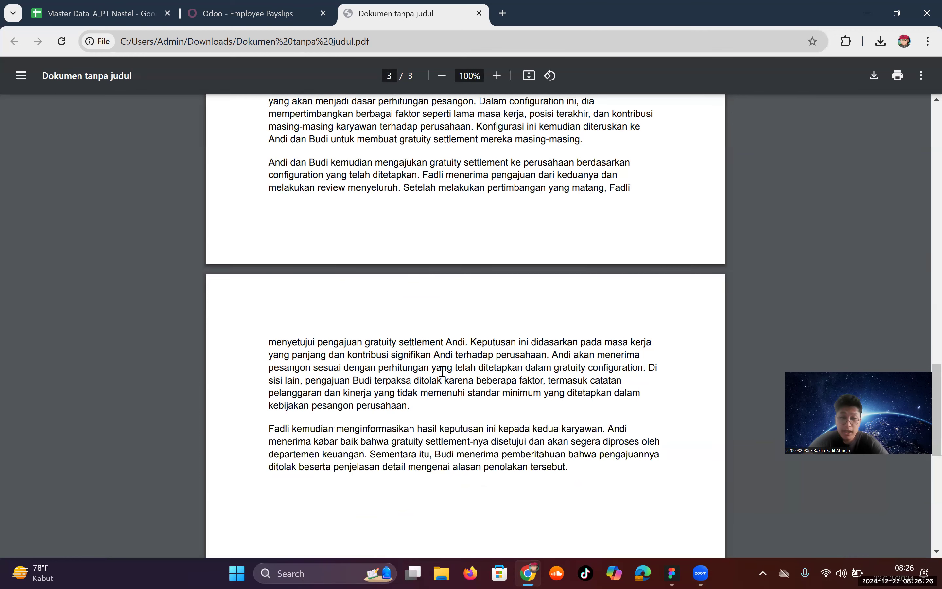
{"action": "scroll", "coordinate": [442, 371], "scroll_direction": "up", "scroll_amount": 5}
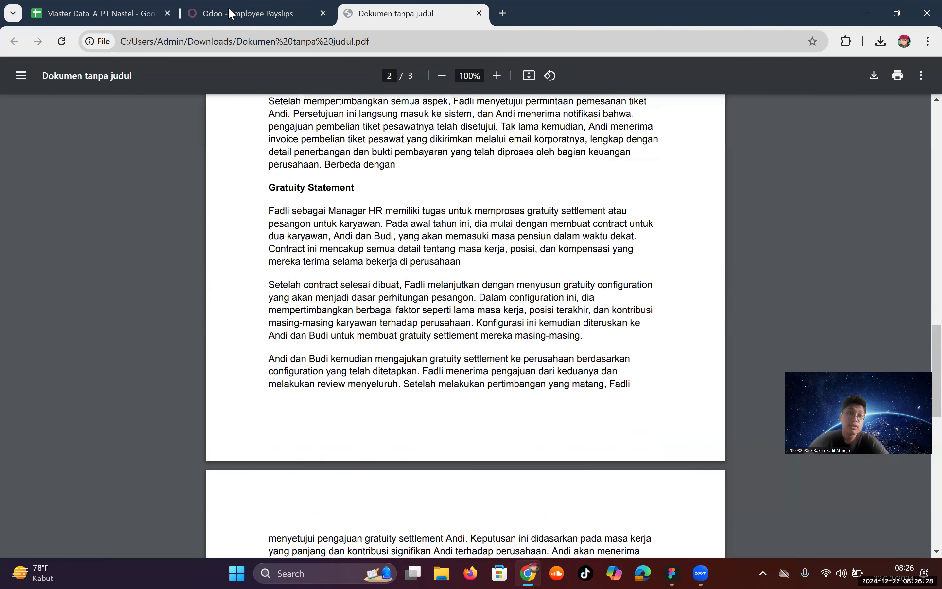
{"action": "left_click", "coordinate": [231, 14]}
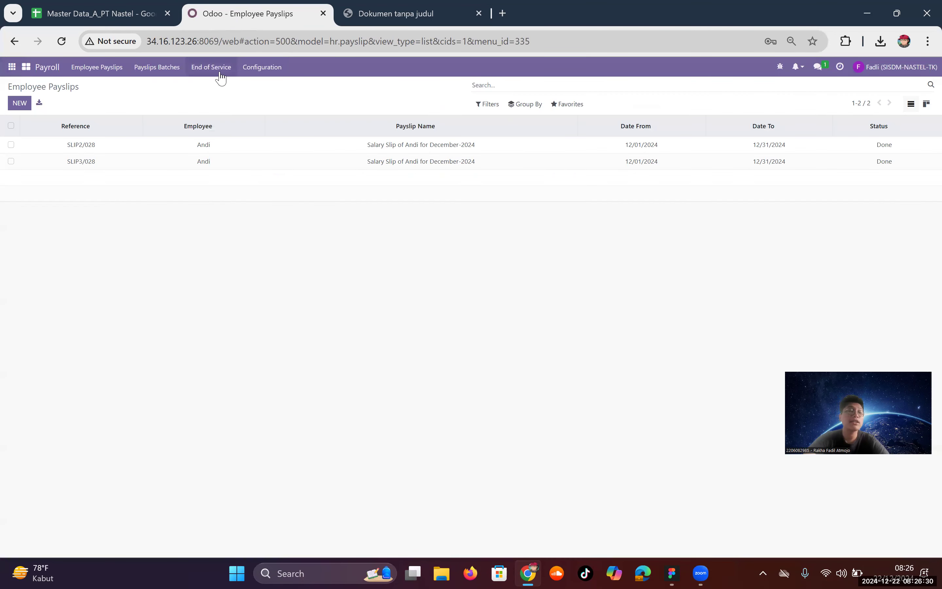
Step: Open the Limited-contract Gratuity Configuration (01/01/2020–01/01/2031) and its Rule 0-5 line
{"action": "left_click", "coordinate": [255, 71]}
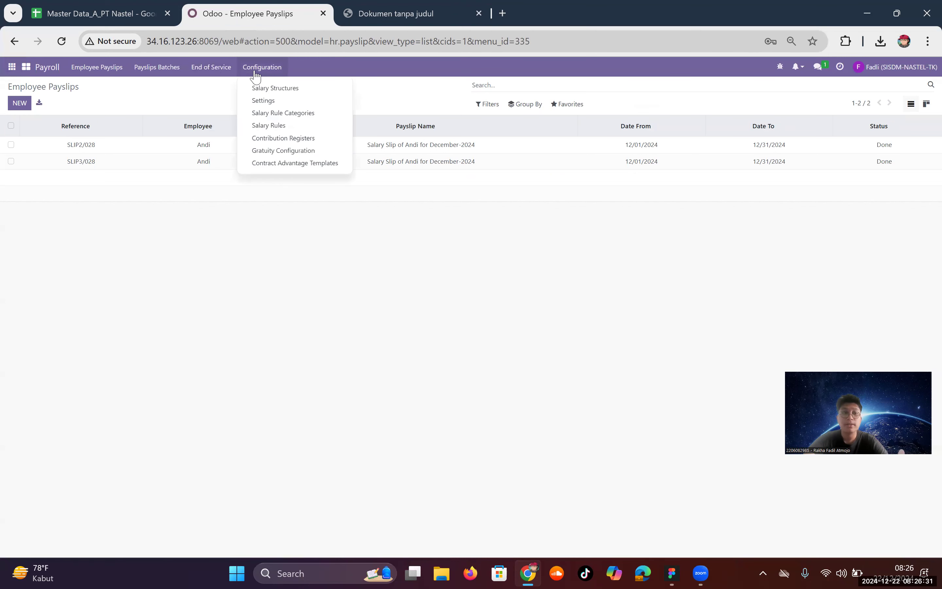
{"action": "left_click", "coordinate": [301, 155]}
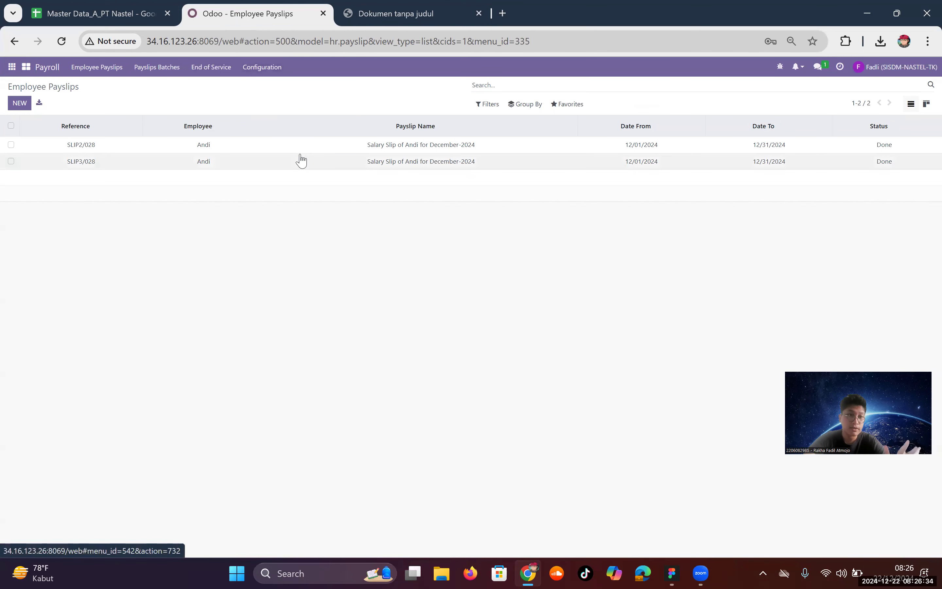
{"action": "left_click", "coordinate": [242, 143]}
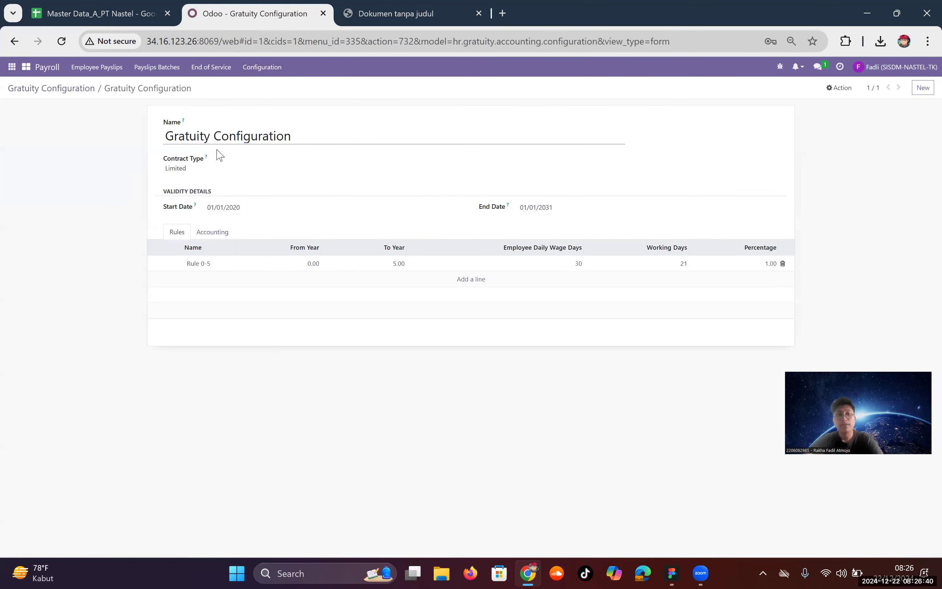
{"action": "mouse_move", "coordinate": [208, 158]}
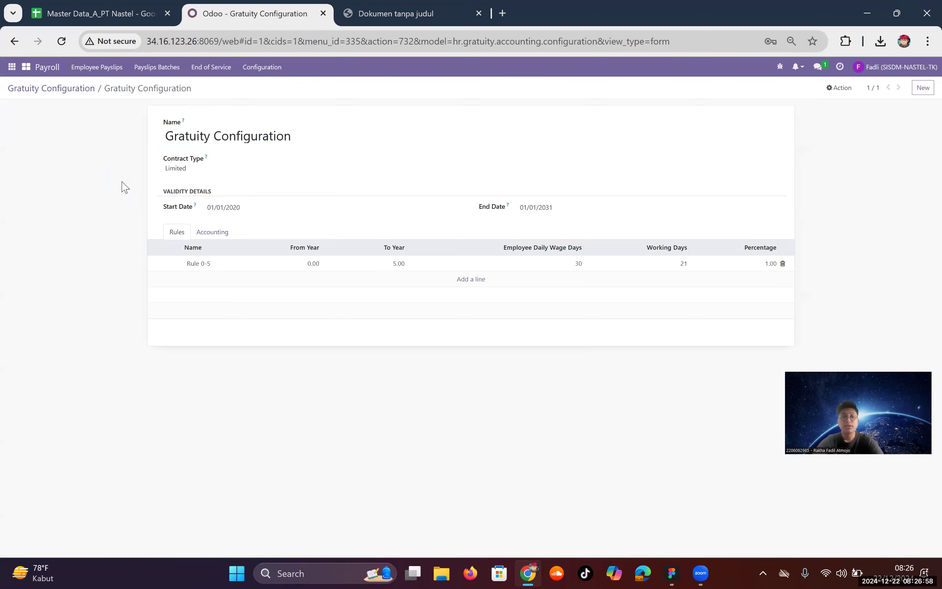
{"action": "mouse_move", "coordinate": [195, 205]}
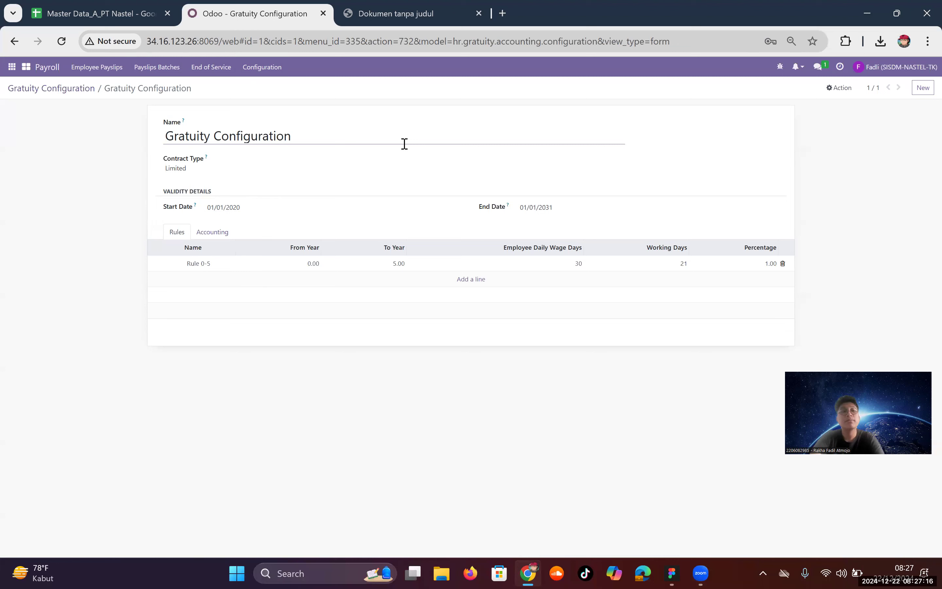
{"action": "left_click", "coordinate": [264, 266]}
Step: Inspect Rule 0-5's 0–5 years, 30 wage days, 21 working days and 1.00 entitlement without saving
{"action": "left_click", "coordinate": [296, 127]}
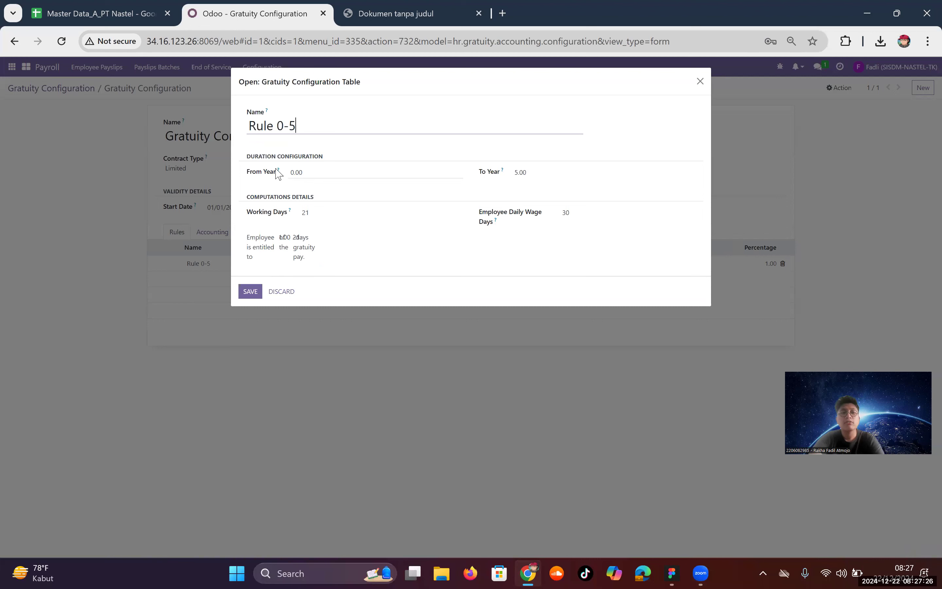
{"action": "mouse_move", "coordinate": [276, 171]}
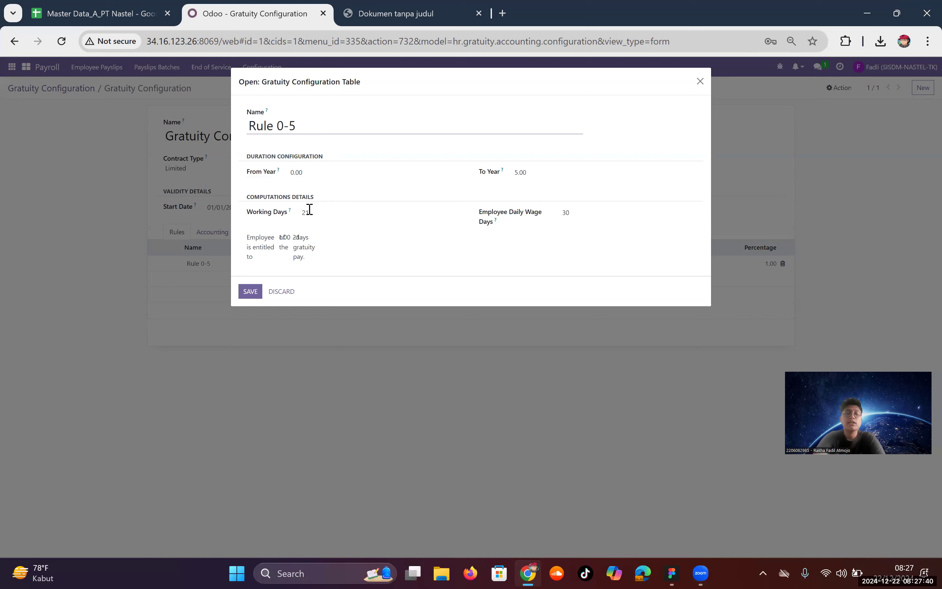
{"action": "left_click", "coordinate": [621, 214]}
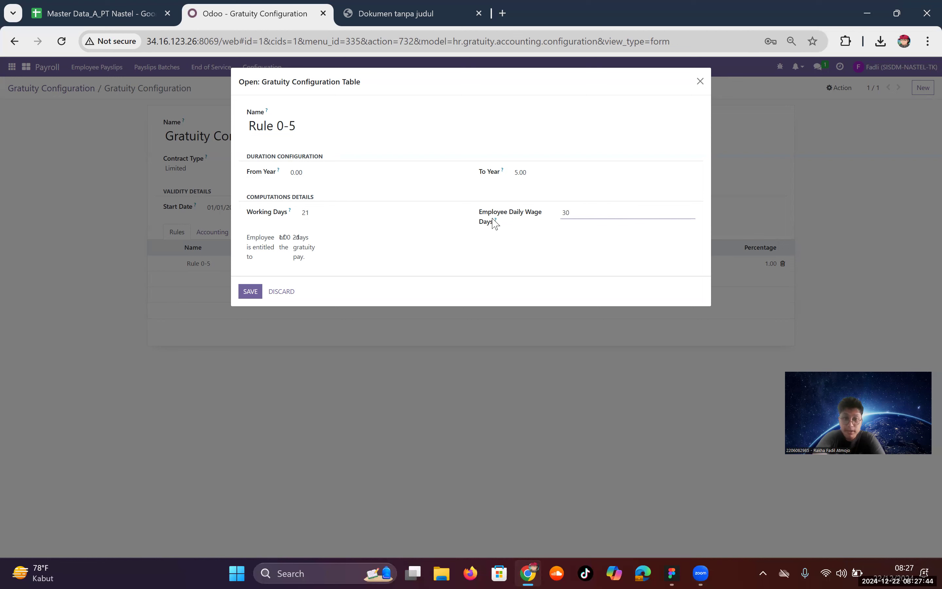
{"action": "mouse_move", "coordinate": [496, 224]}
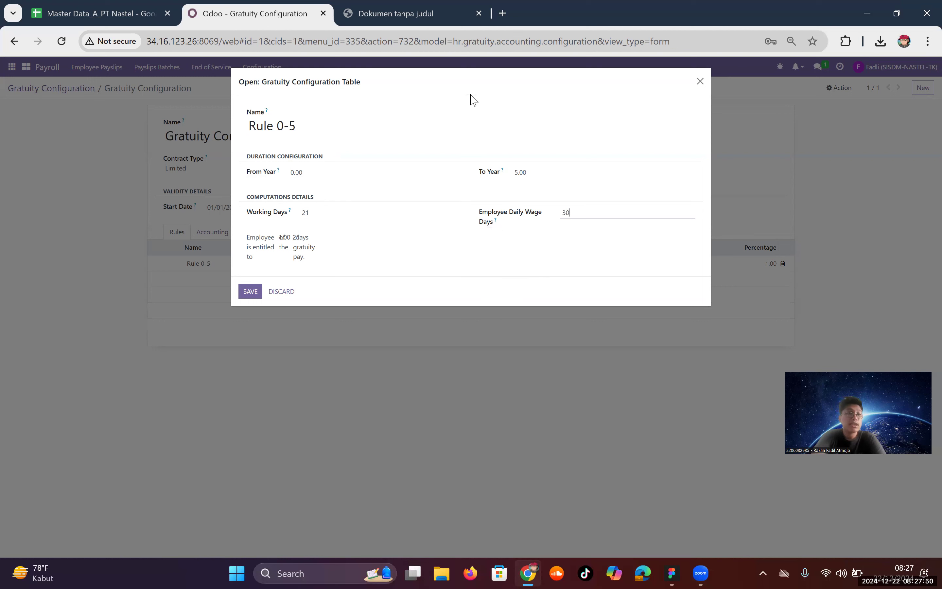
{"action": "left_click", "coordinate": [371, 151]}
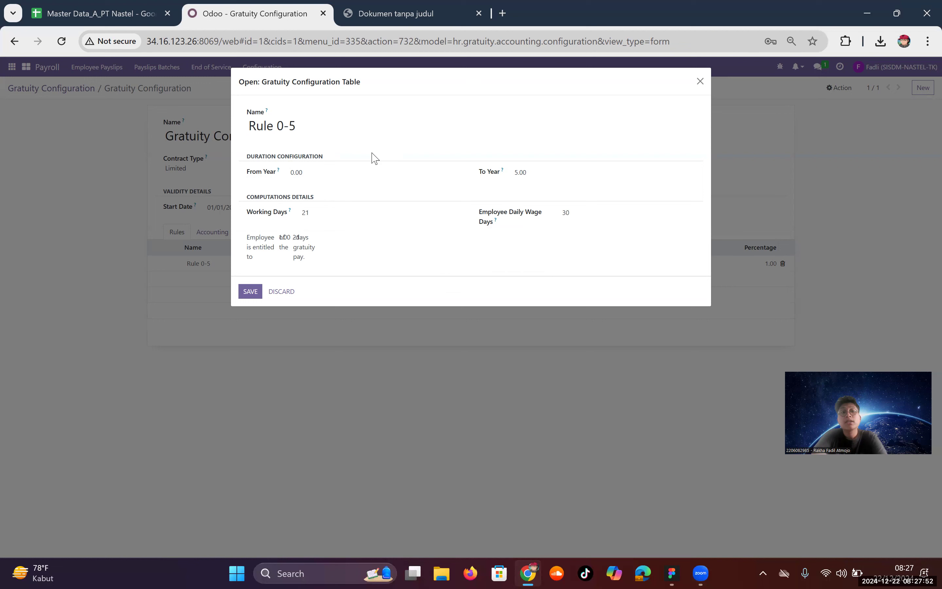
{"action": "left_click", "coordinate": [276, 237]}
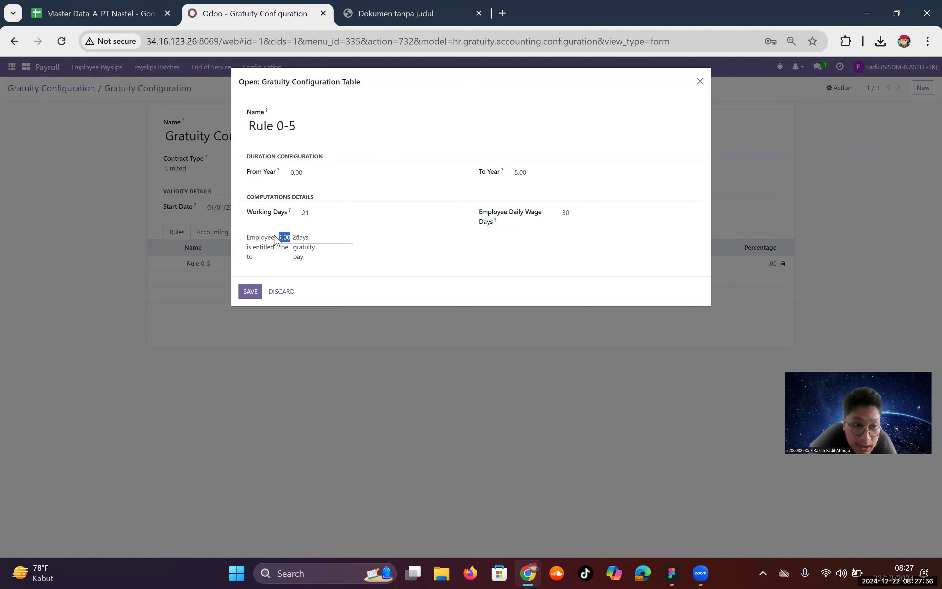
{"action": "left_click_drag", "start_coordinate": [333, 235], "coordinate": [290, 237]}
{"action": "left_click", "coordinate": [290, 238]}
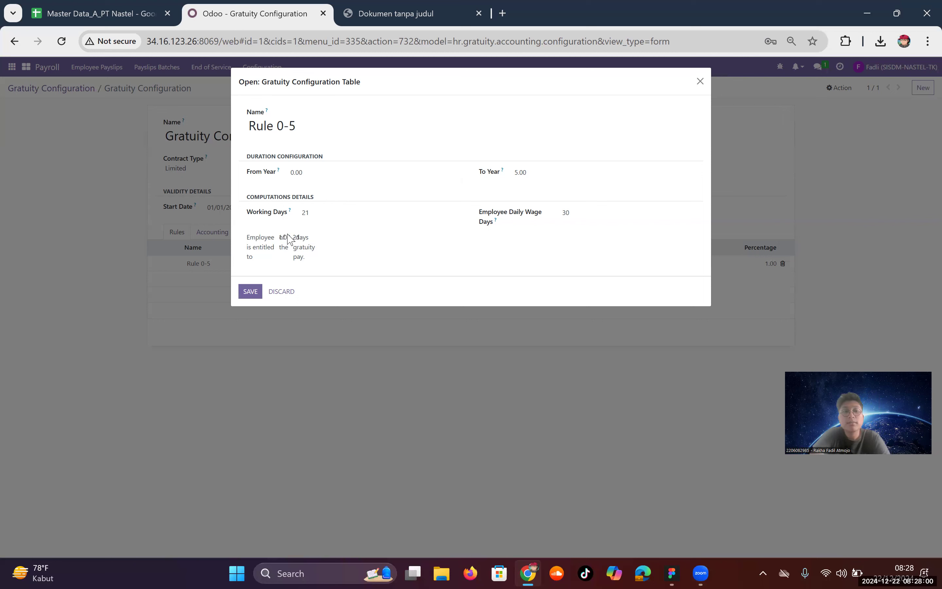
{"action": "left_click", "coordinate": [334, 237]}
{"action": "double_click", "coordinate": [301, 237]}
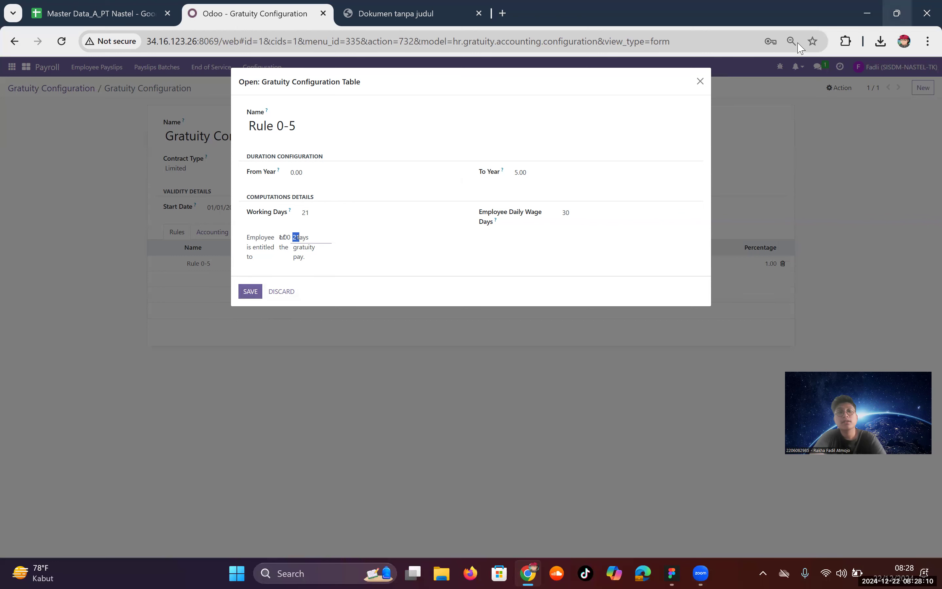
{"action": "left_click", "coordinate": [699, 81]}
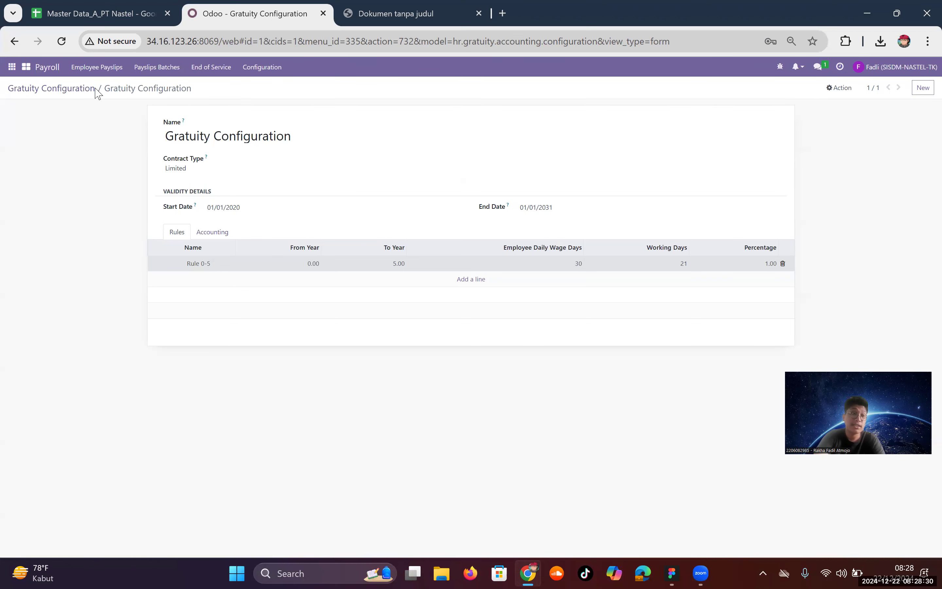
Step: Return to the gratuity configuration list and briefly check the payroll configuration and user menus
{"action": "left_click", "coordinate": [86, 89]}
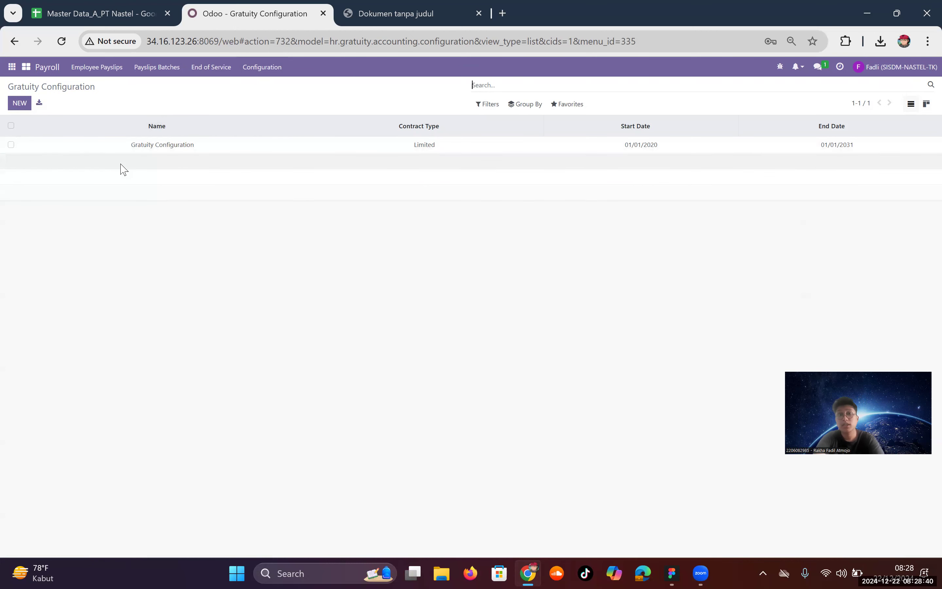
{"action": "left_click", "coordinate": [250, 76]}
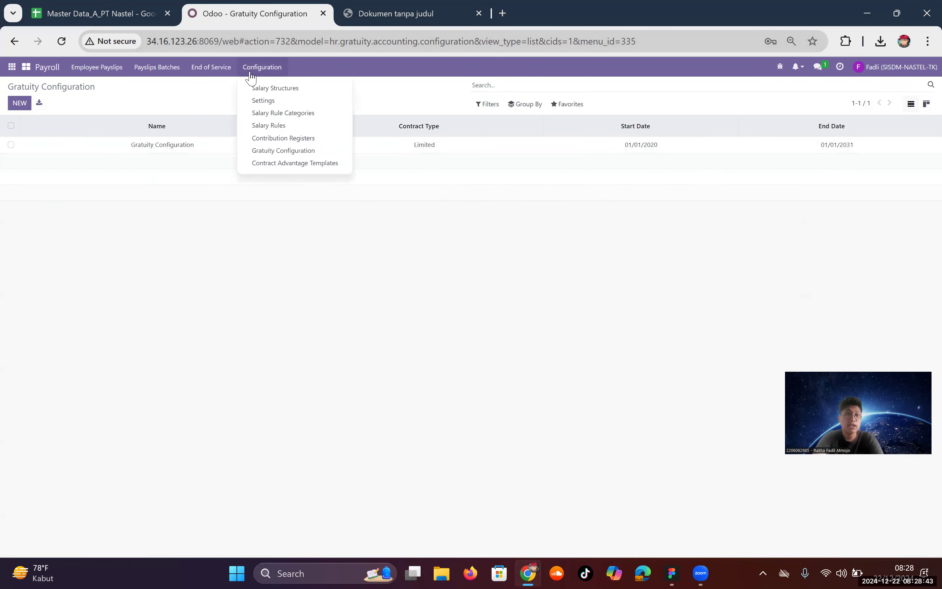
{"action": "left_click", "coordinate": [373, 81]}
{"action": "left_click", "coordinate": [887, 67]}
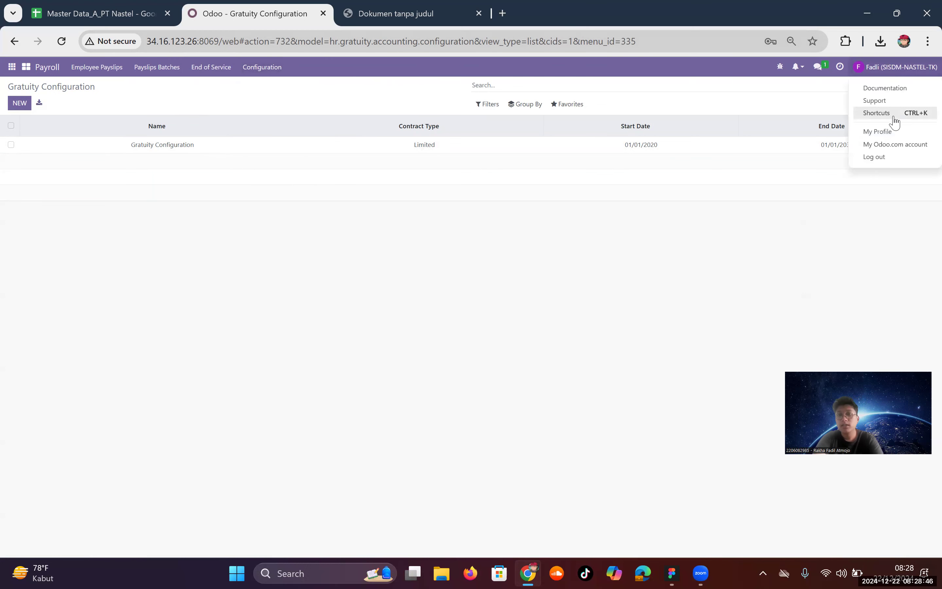
Step: Review Andi's approved GRT003 gratuity settlement, then start a new blank settlement
{"action": "left_click", "coordinate": [211, 68]}
{"action": "left_click", "coordinate": [222, 88]}
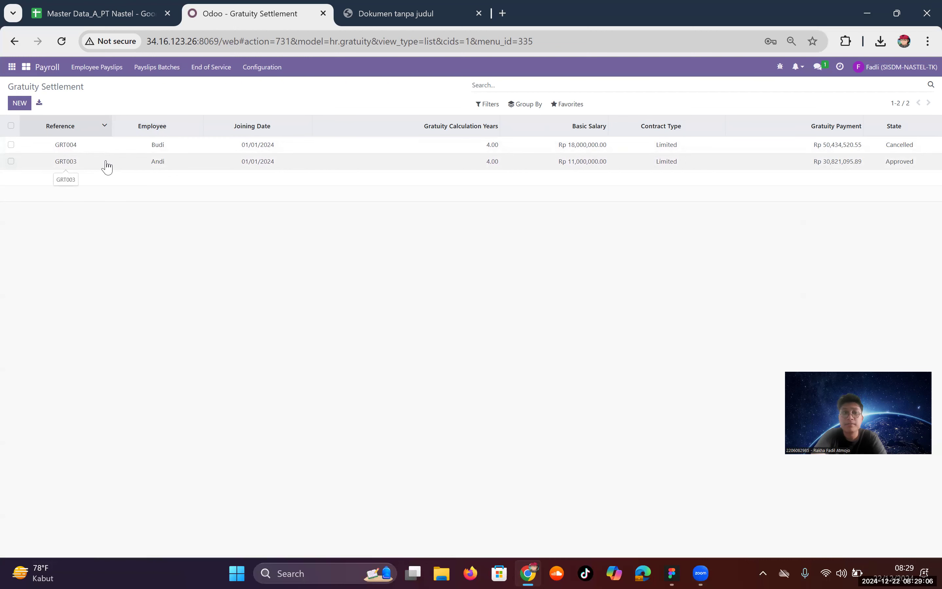
{"action": "left_click", "coordinate": [106, 161]}
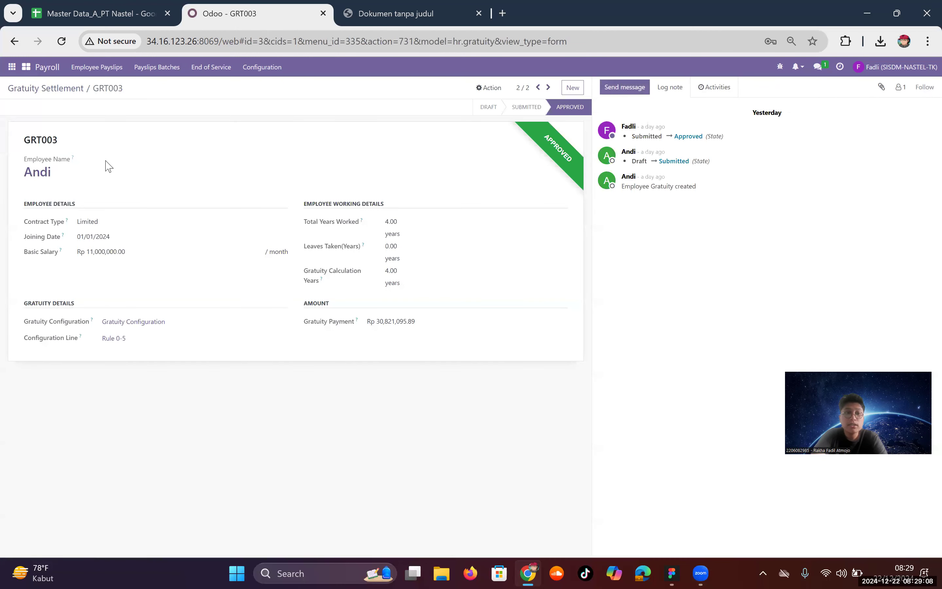
{"action": "left_click", "coordinate": [25, 92]}
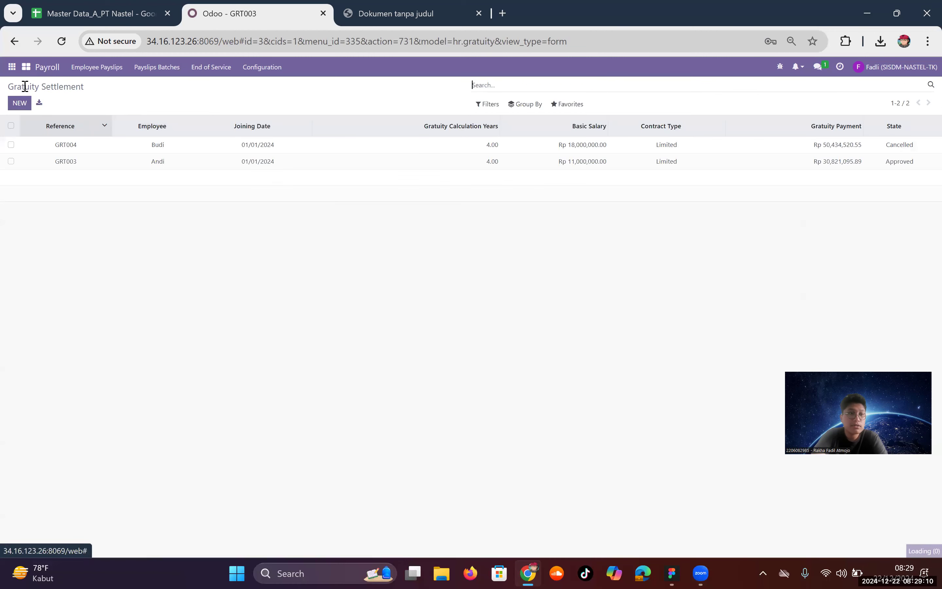
{"action": "left_click", "coordinate": [18, 103]}
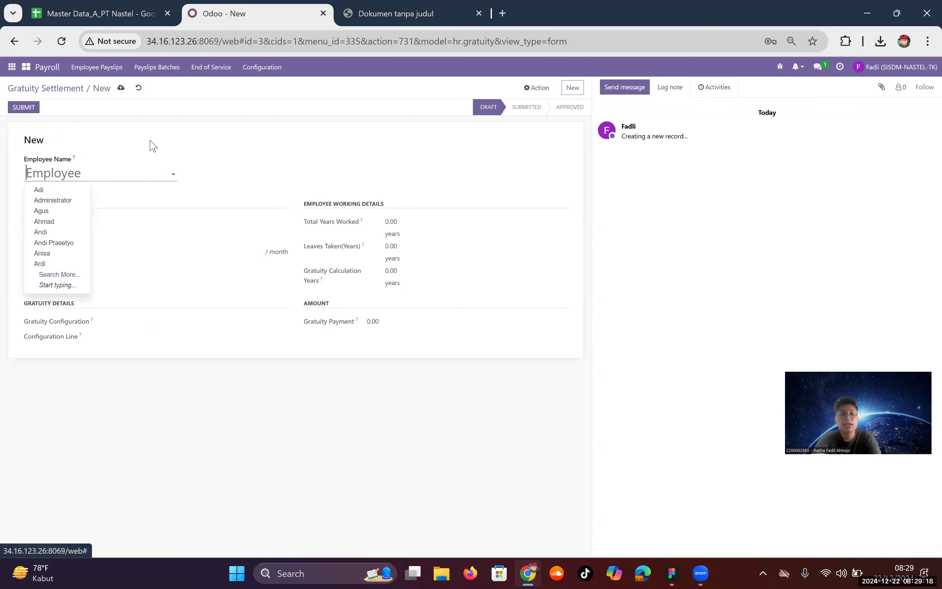
Step: Select Andi as employee, check the Rp 30,821,095.89 gratuity payment, then return to GRT003
{"action": "type", "text": "Andi"}
{"action": "left_click", "coordinate": [31, 189]}
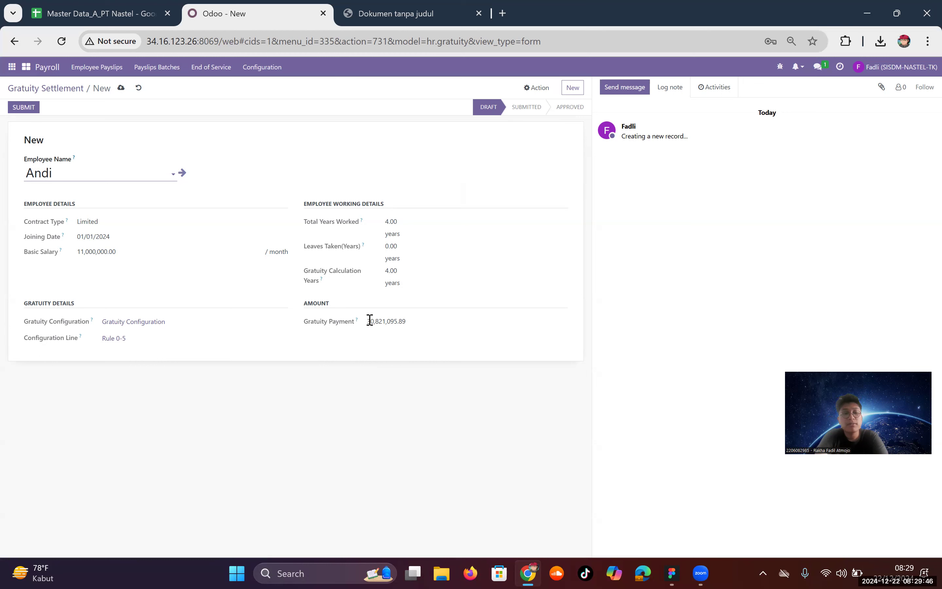
{"action": "left_click_drag", "start_coordinate": [369, 320], "coordinate": [440, 322]}
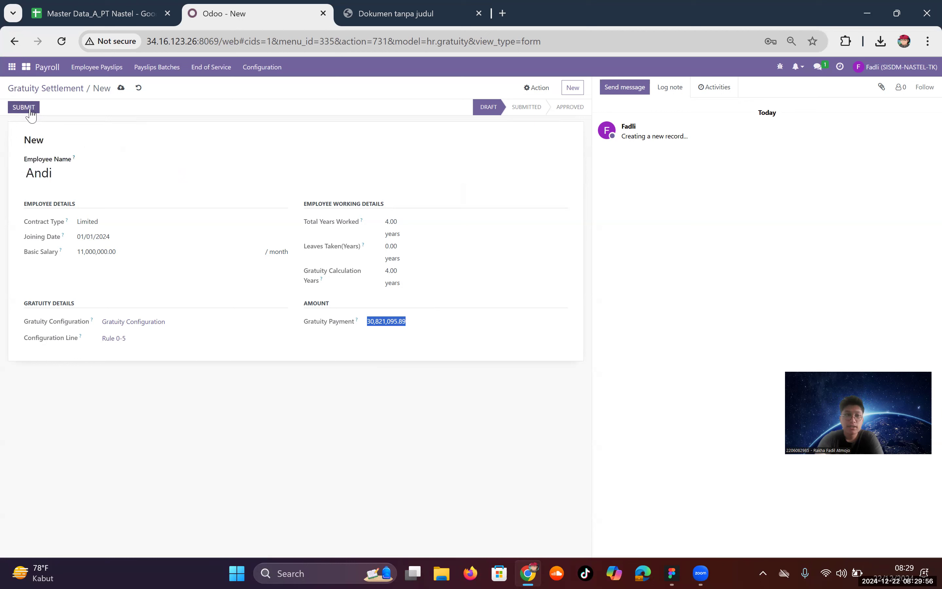
{"action": "left_click", "coordinate": [12, 43]}
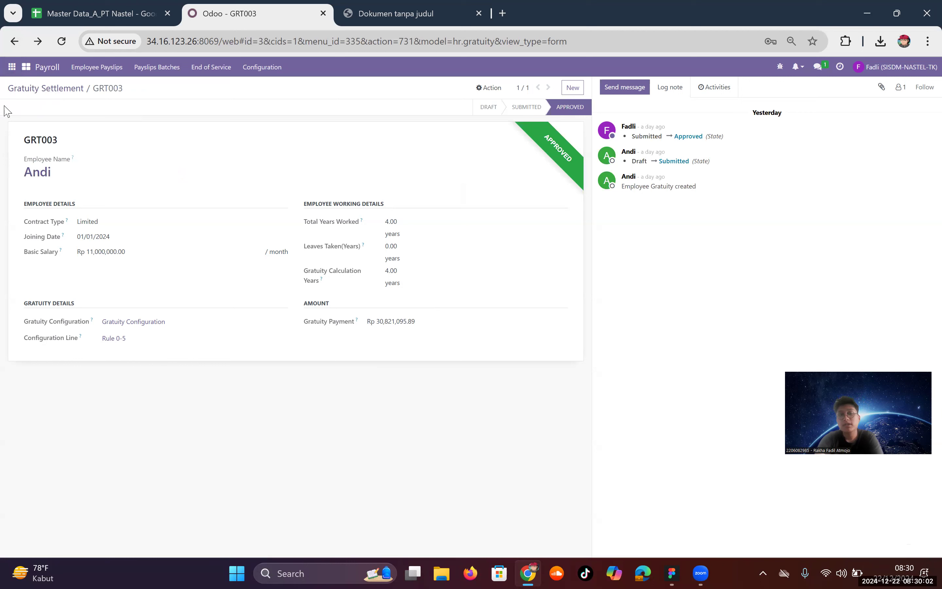
Step: Log out and sign back in with Andi's e-mail and account password
{"action": "left_click", "coordinate": [916, 67]}
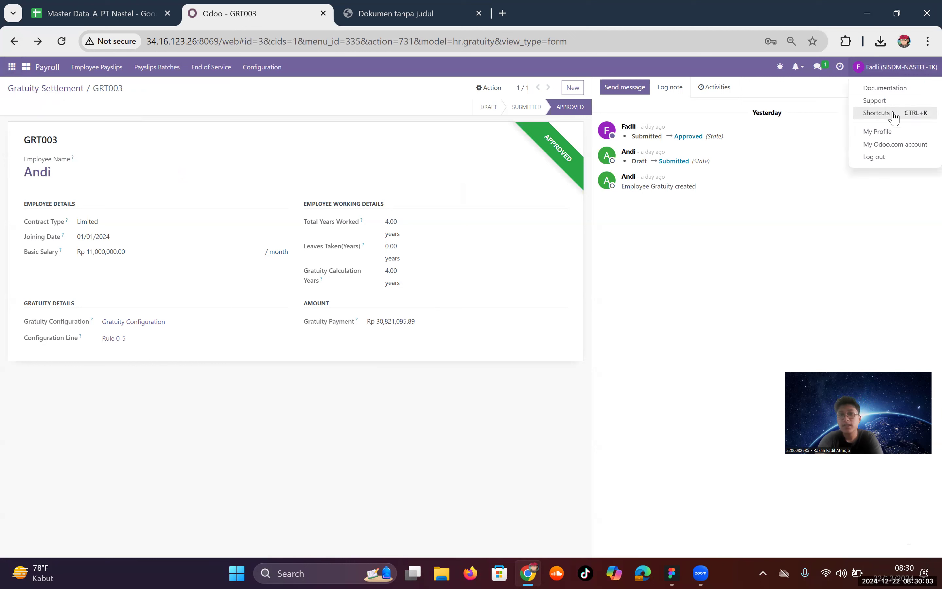
{"action": "left_click", "coordinate": [891, 158]}
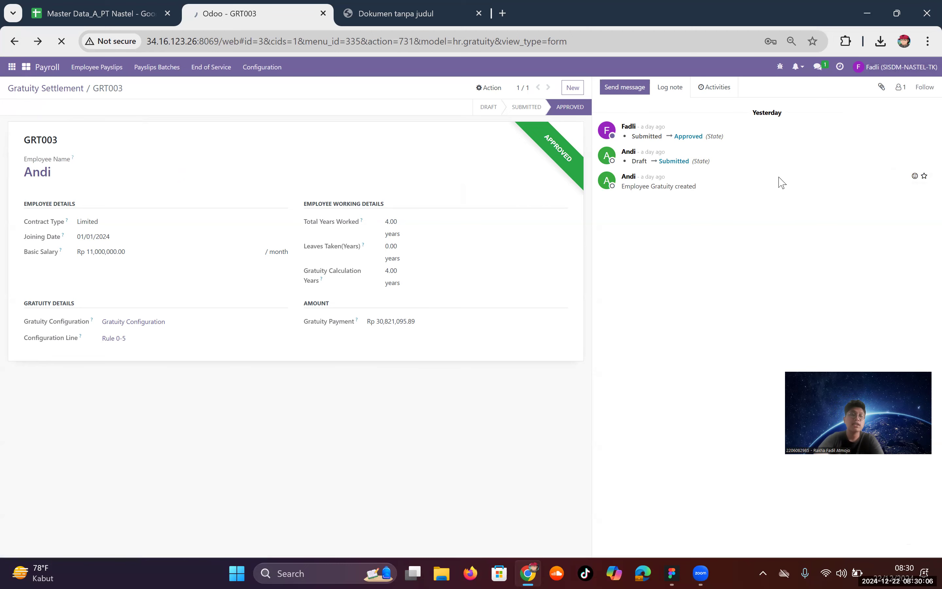
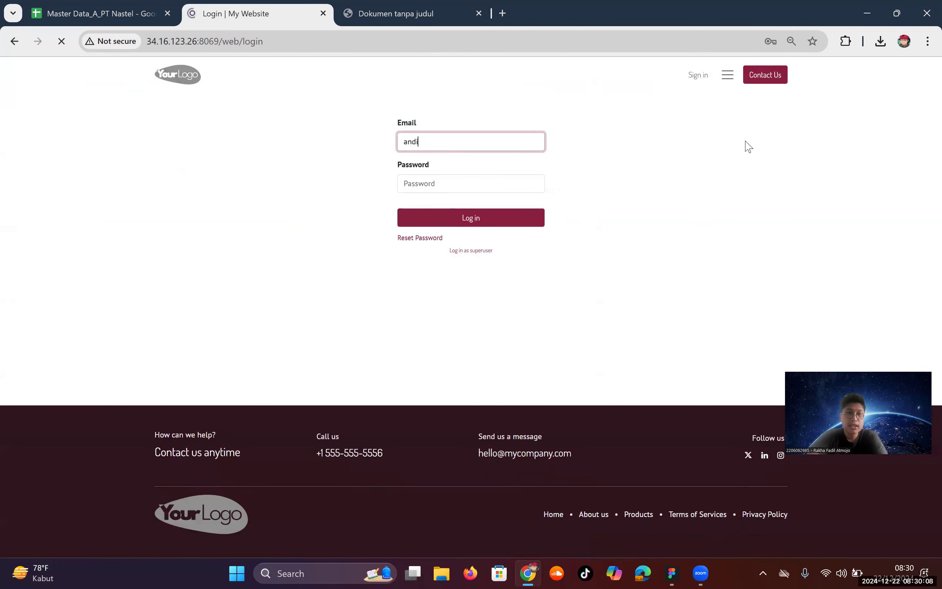
{"action": "key", "text": "Tab"}
{"action": "type", "text": "1"}
{"action": "key", "text": "Return"}
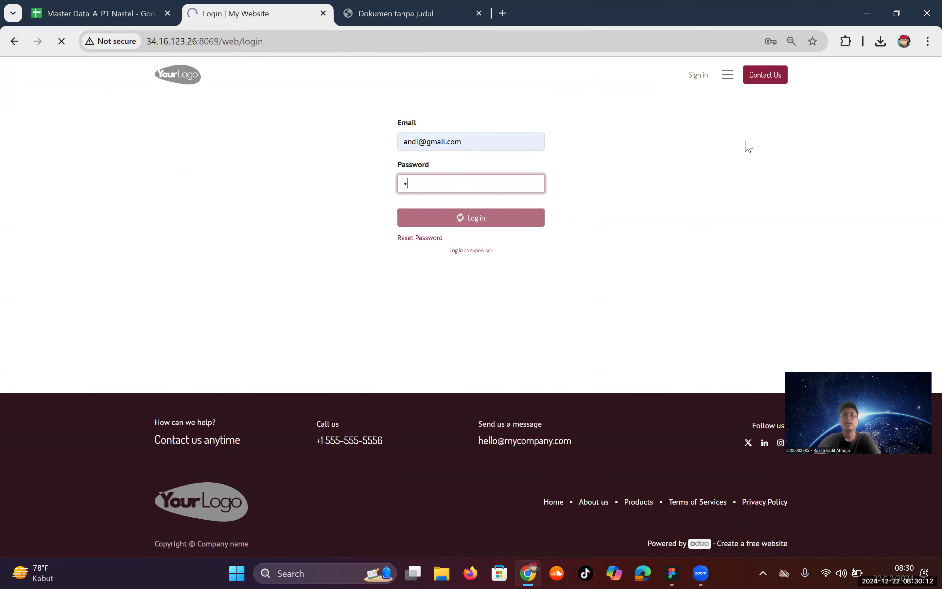
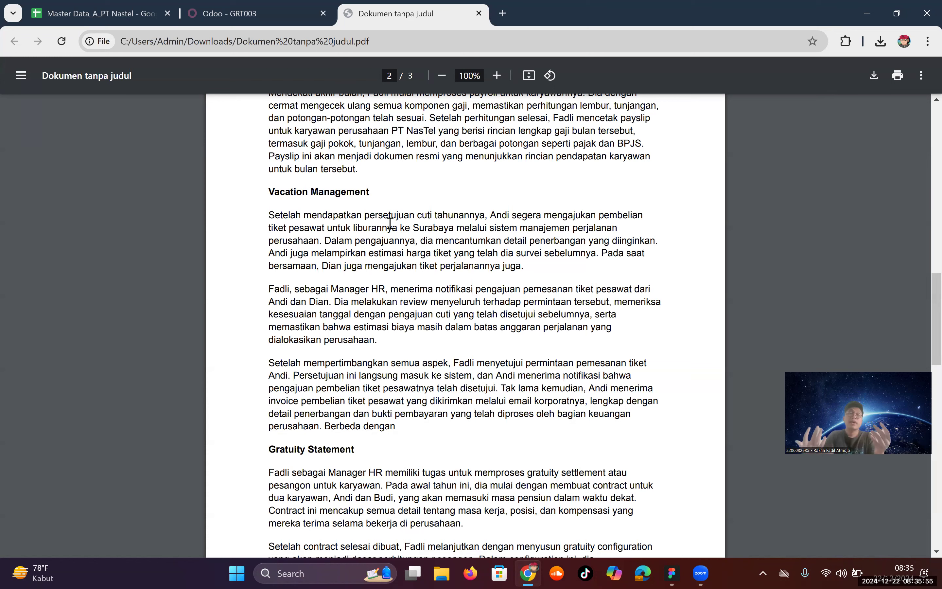
Step: Return from the PDF scenario to the Odoo GRT003 gratuity settlement tab
{"action": "left_click", "coordinate": [215, 6]}
Step: Log out of the HR manager account and sign in with the employee's saved e-mail and password
{"action": "left_click", "coordinate": [897, 67]}
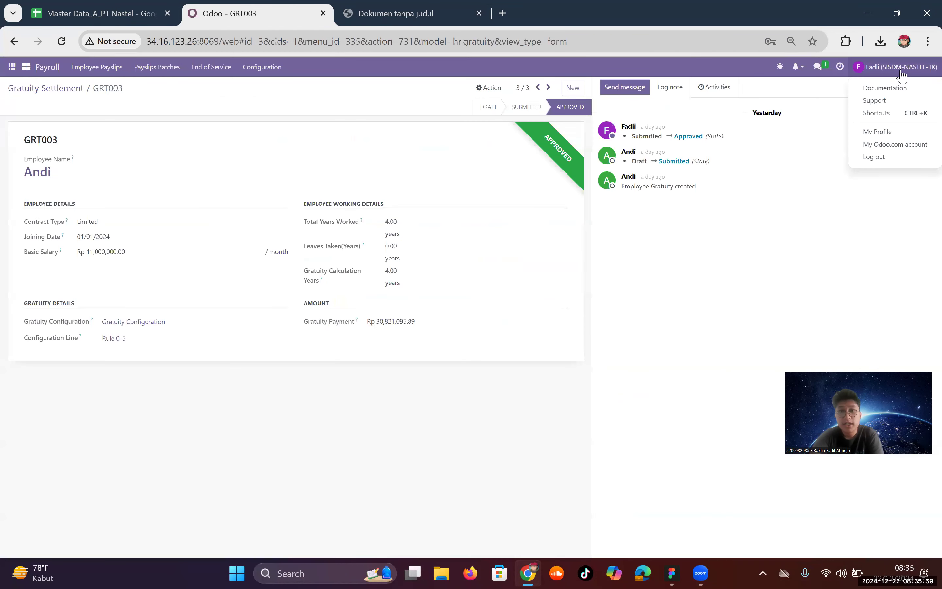
{"action": "left_click", "coordinate": [876, 158]}
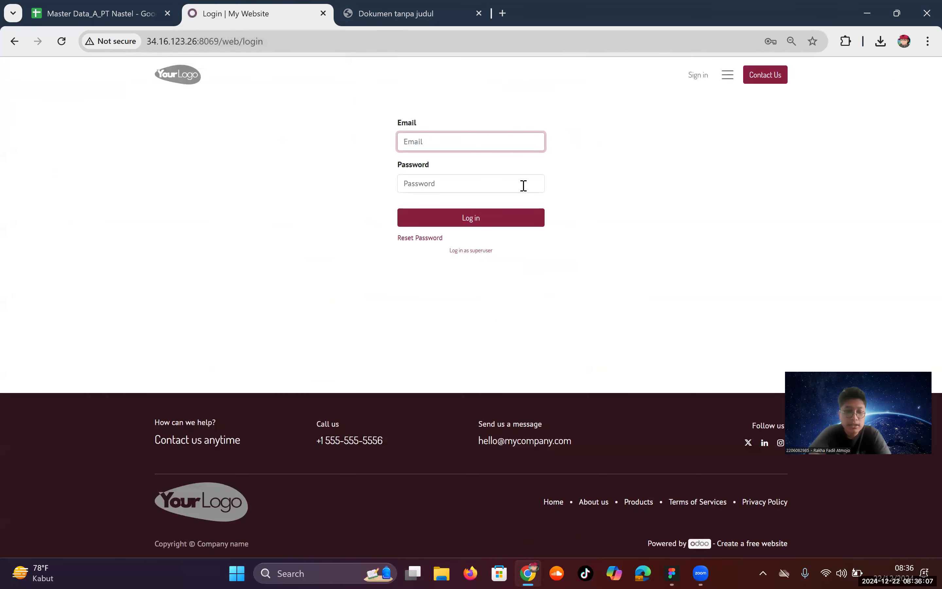
{"action": "type", "text": "andi"}
{"action": "key", "text": "Down"}
{"action": "key", "text": "Return"}
{"action": "key", "text": "Tab"}
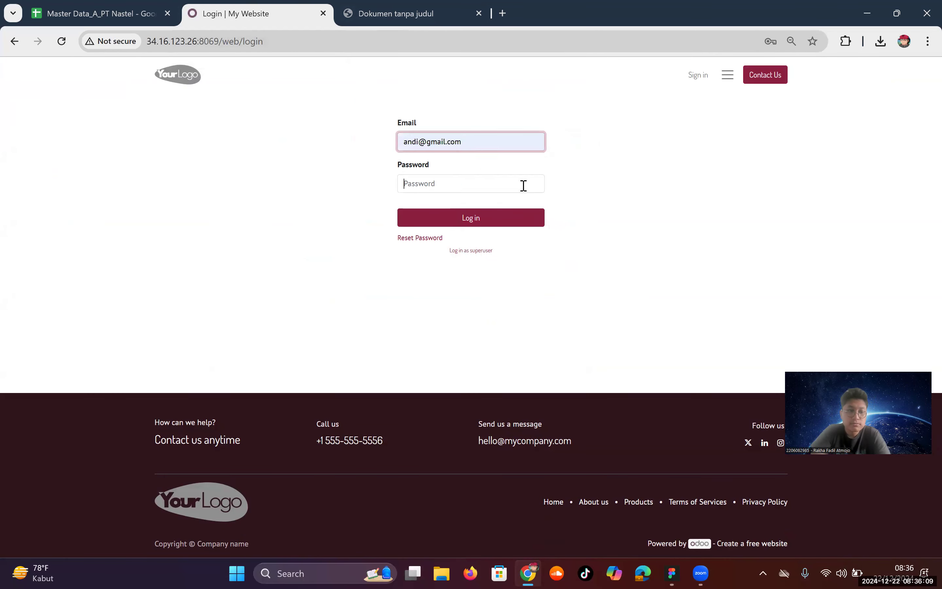
{"action": "type", "text": "•"}
{"action": "key", "text": "Return"}
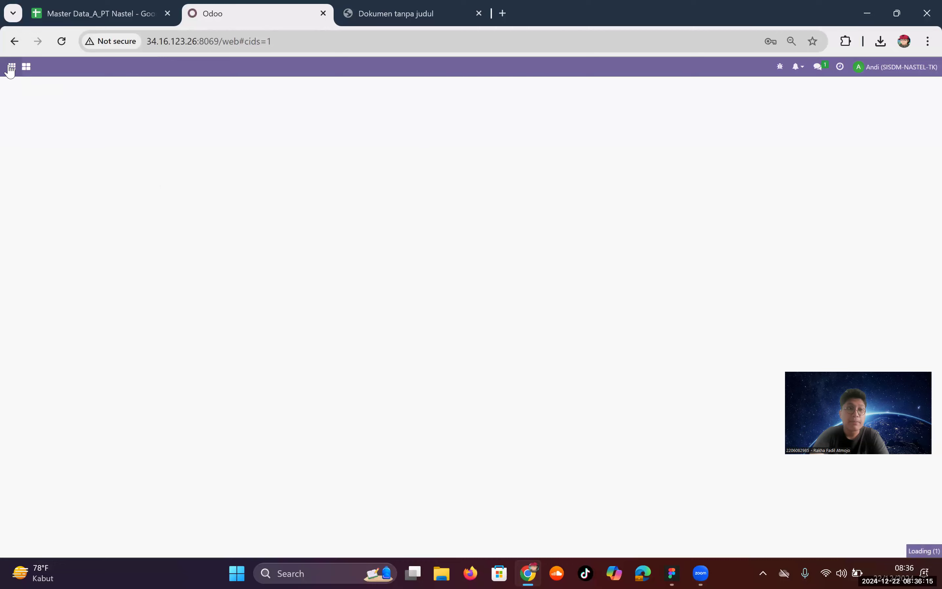
Step: Open the Leaves app's All Time Off list under Approvals
{"action": "left_click", "coordinate": [12, 67]}
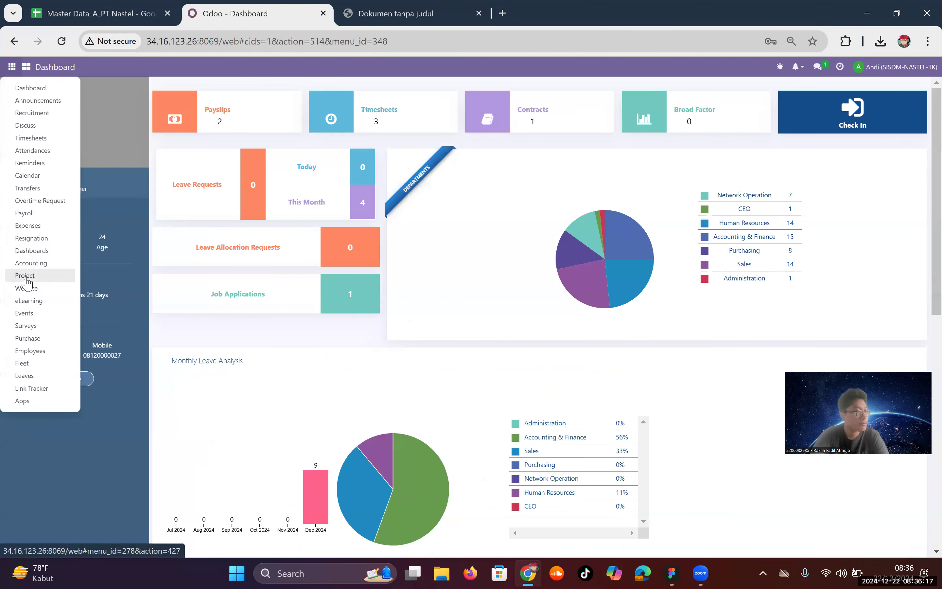
{"action": "left_click", "coordinate": [41, 378]}
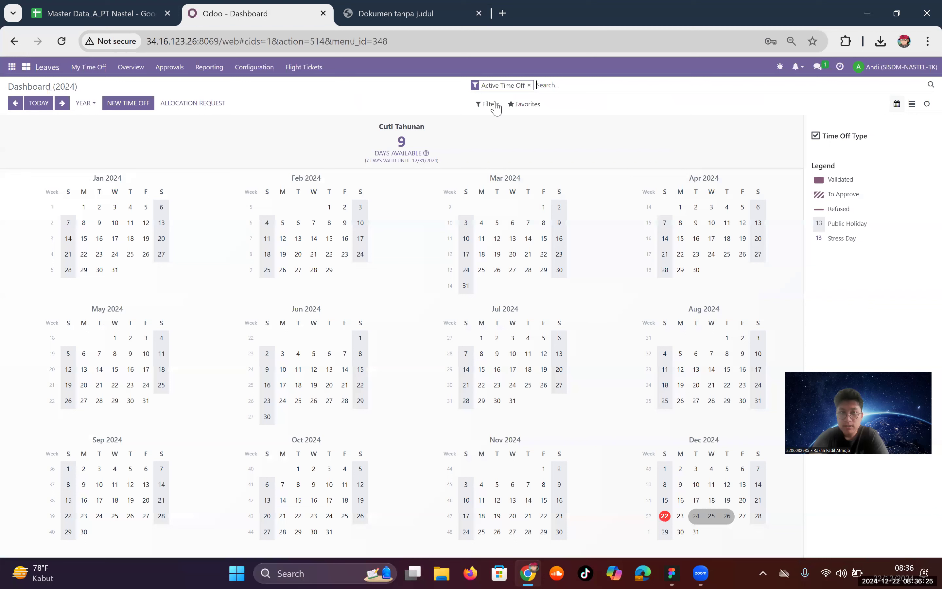
{"action": "left_click", "coordinate": [176, 72]}
{"action": "left_click", "coordinate": [198, 87]}
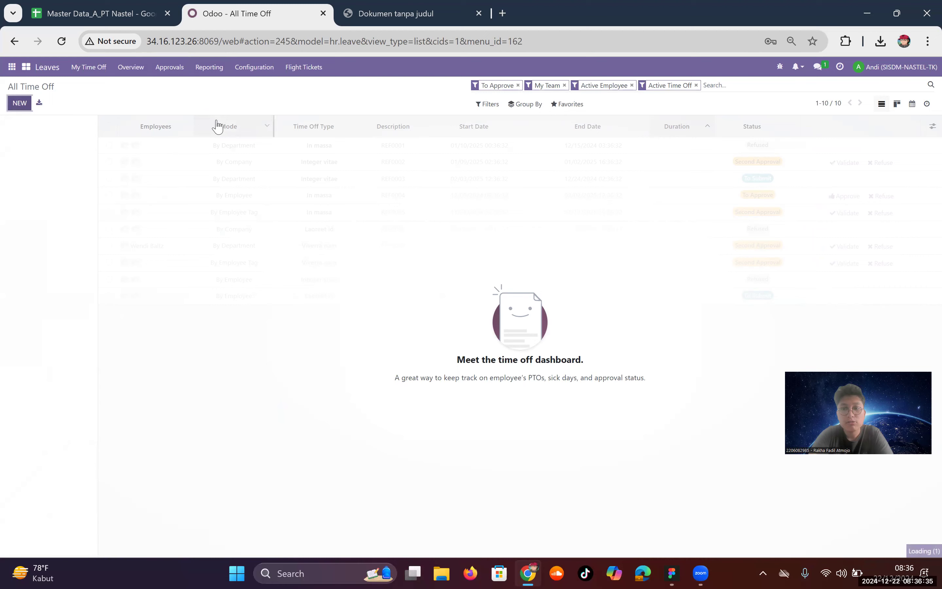
Step: Request Cuti Tahunan leave for 12/29/2024–12/31/2024 (2.00 days) and save it
{"action": "left_click", "coordinate": [156, 171]}
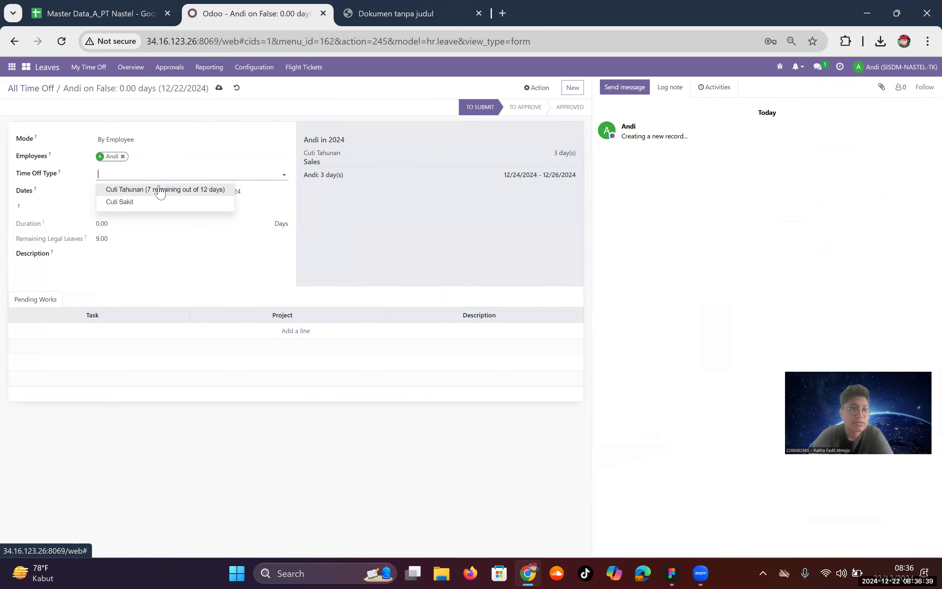
{"action": "left_click", "coordinate": [159, 190]}
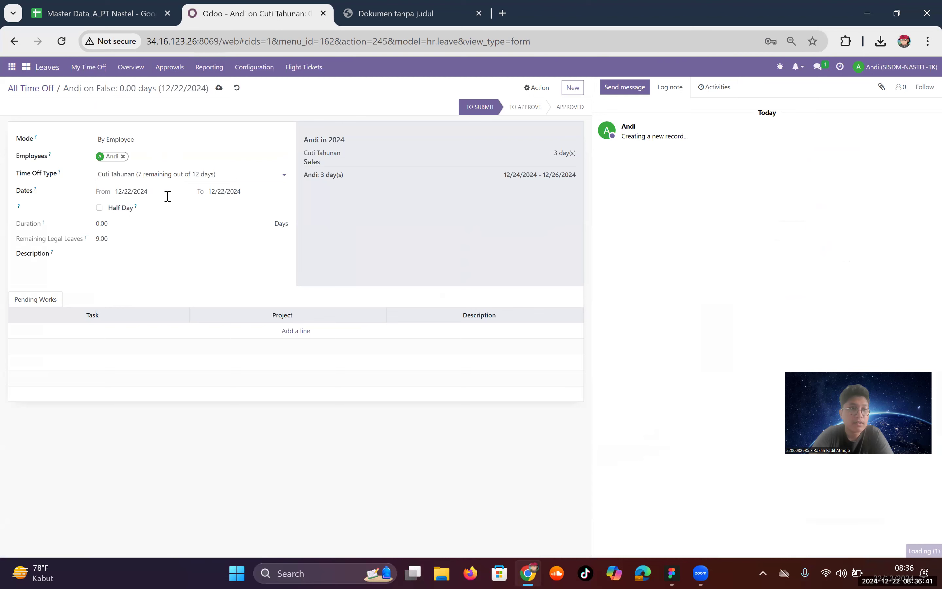
{"action": "left_click", "coordinate": [168, 196]}
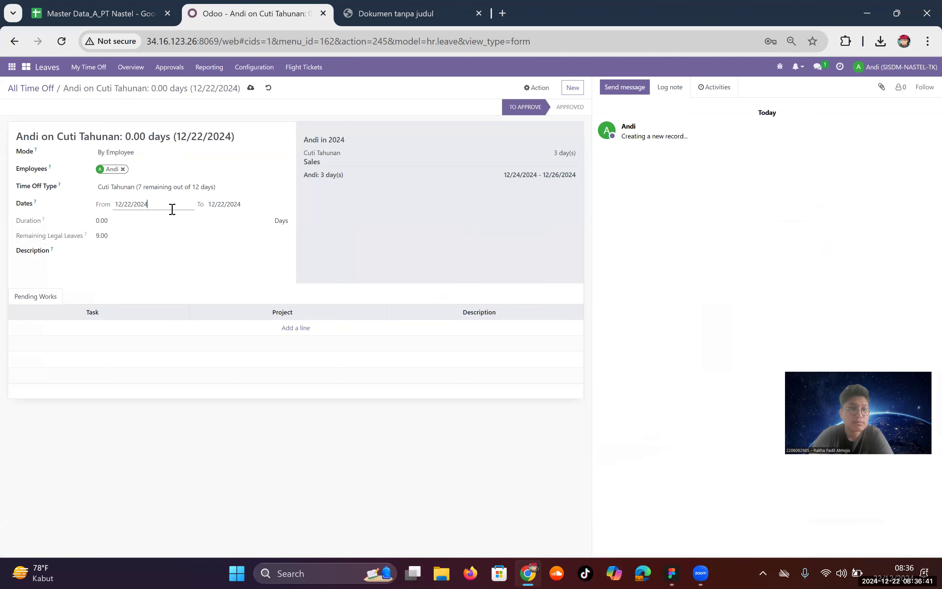
{"action": "left_click", "coordinate": [134, 201]}
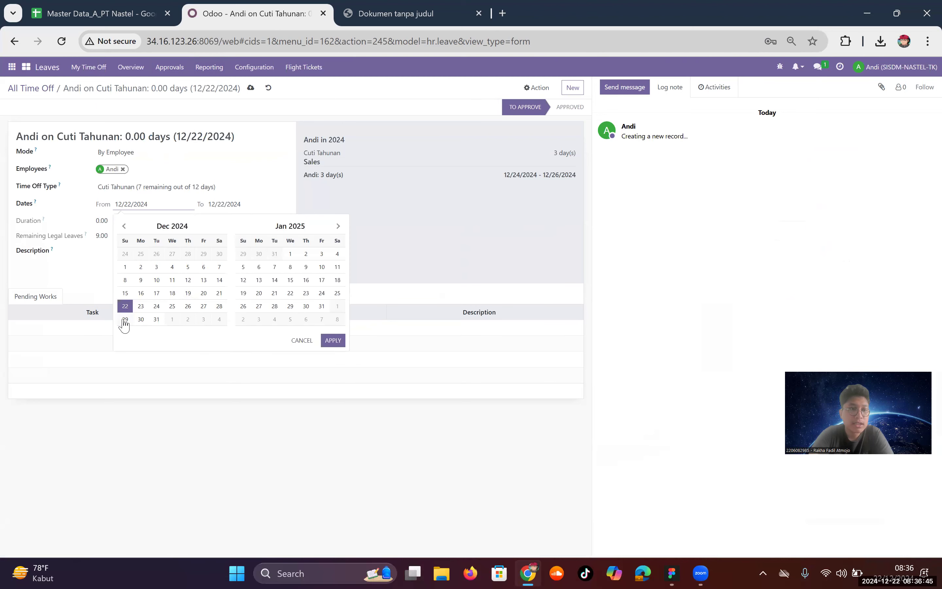
{"action": "left_click", "coordinate": [232, 202]}
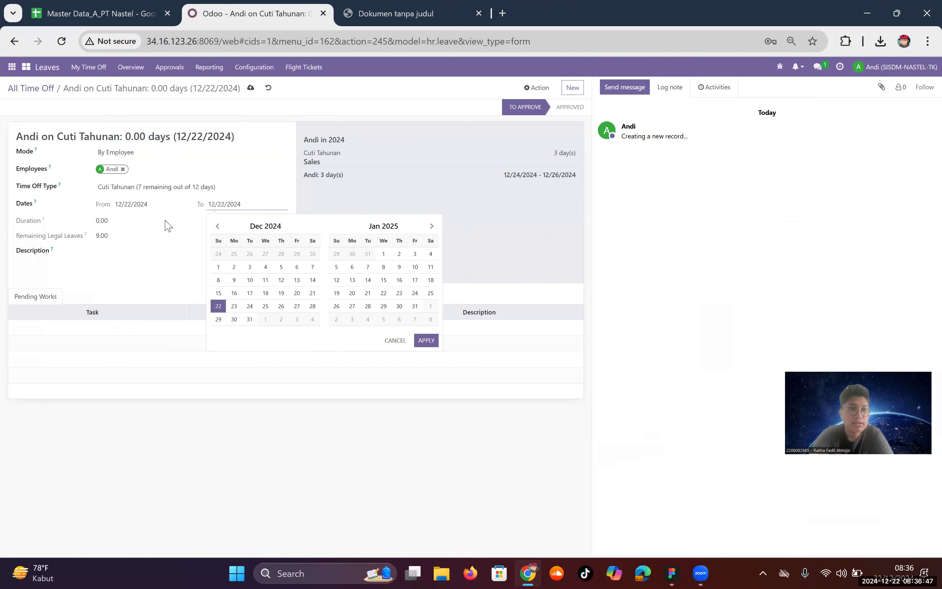
{"action": "left_click", "coordinate": [149, 204]}
{"action": "left_click", "coordinate": [125, 319]}
{"action": "left_click", "coordinate": [156, 319]}
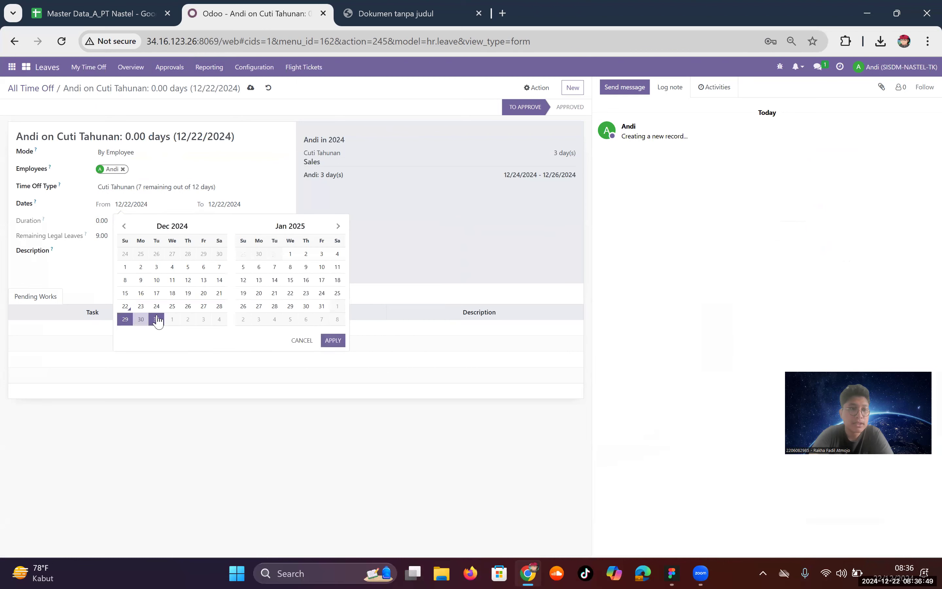
{"action": "left_click", "coordinate": [333, 340]}
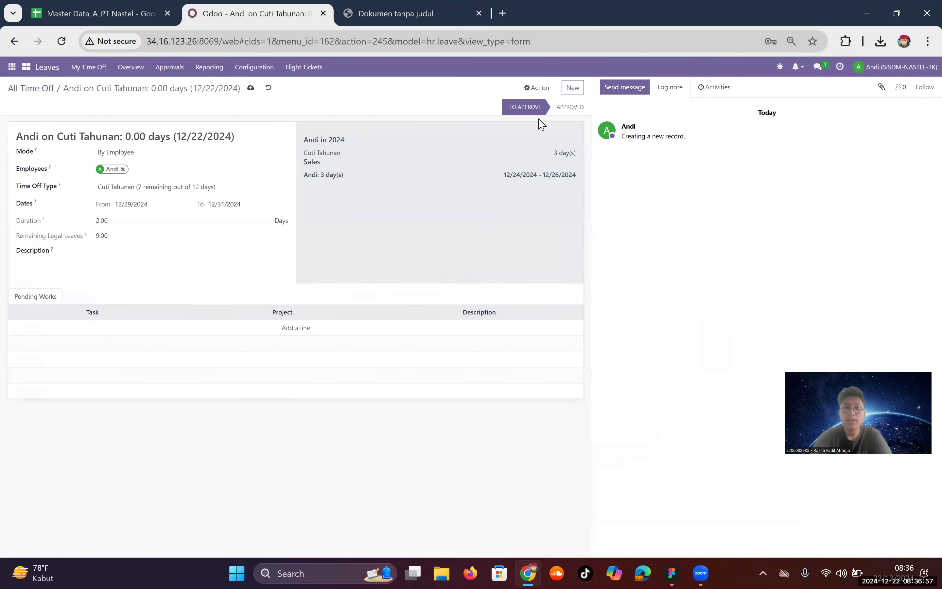
{"action": "left_click", "coordinate": [251, 88]}
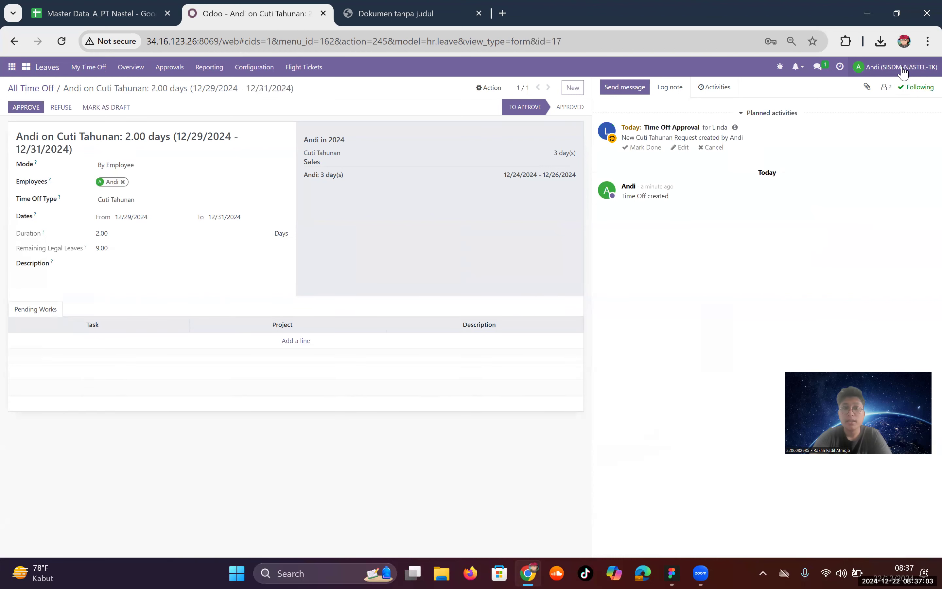
Step: Sign out of the employee account and log in with the saved HR manager e-mail and password
{"action": "left_click", "coordinate": [902, 71]}
{"action": "left_click", "coordinate": [899, 158]}
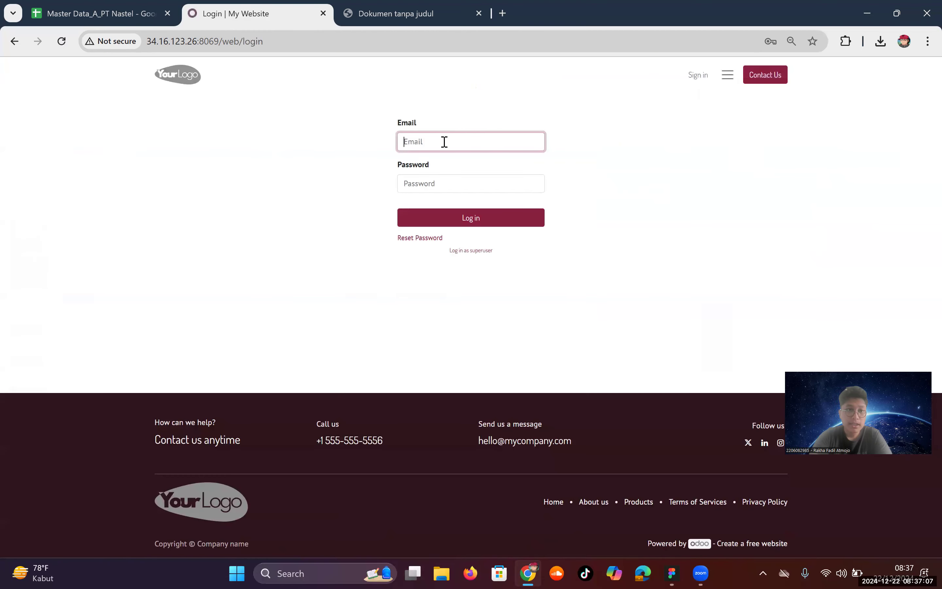
{"action": "type", "text": "fad"}
{"action": "left_click", "coordinate": [517, 172]}
{"action": "left_click", "coordinate": [502, 185]}
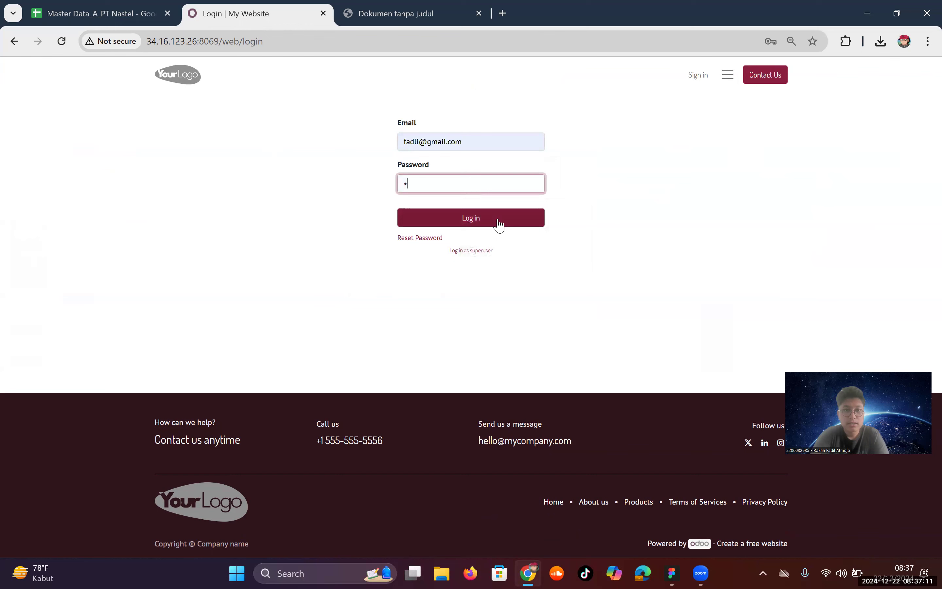
{"action": "left_click", "coordinate": [498, 219]}
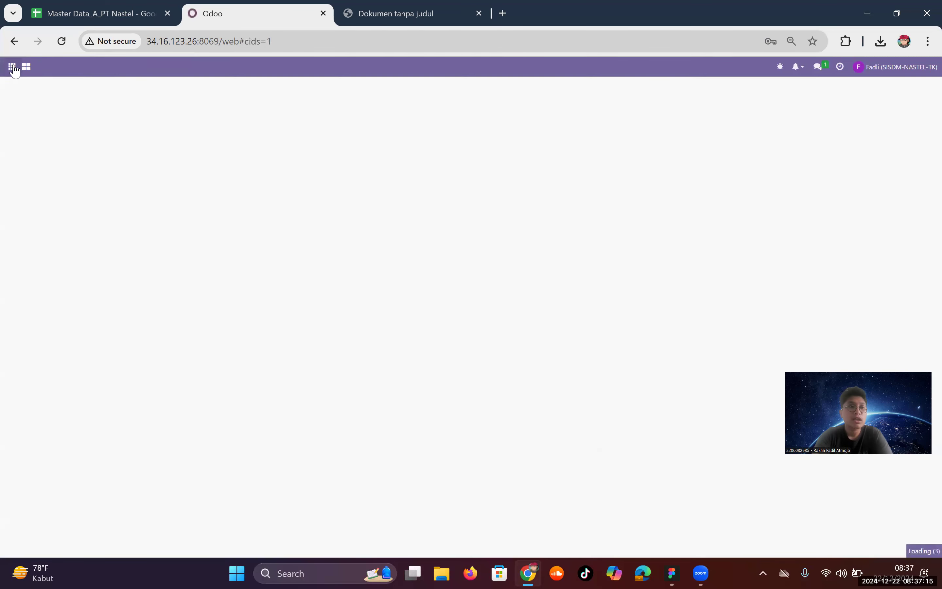
Step: Go to the All Time Off list under Leaves Approvals
{"action": "left_click", "coordinate": [12, 66]}
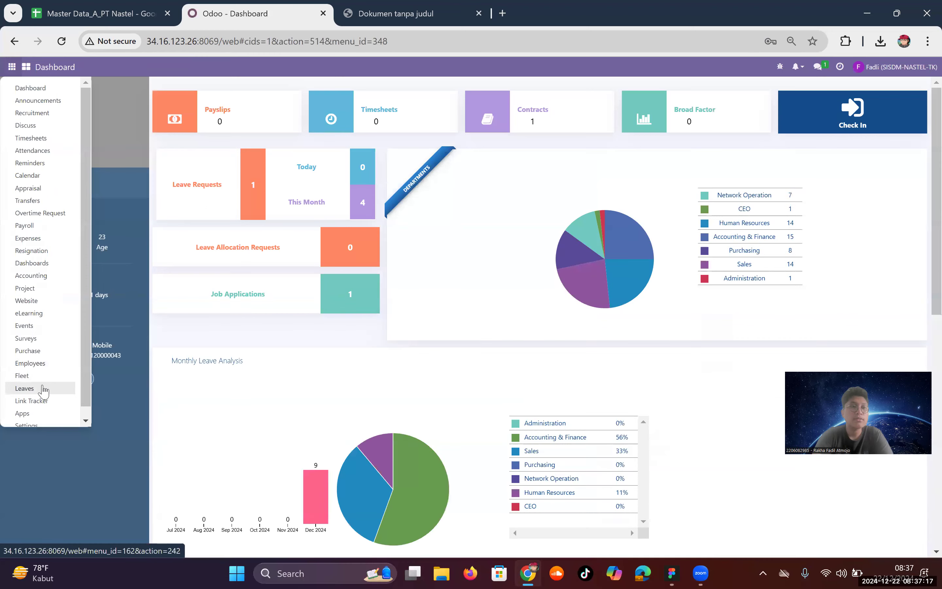
{"action": "left_click", "coordinate": [41, 388]}
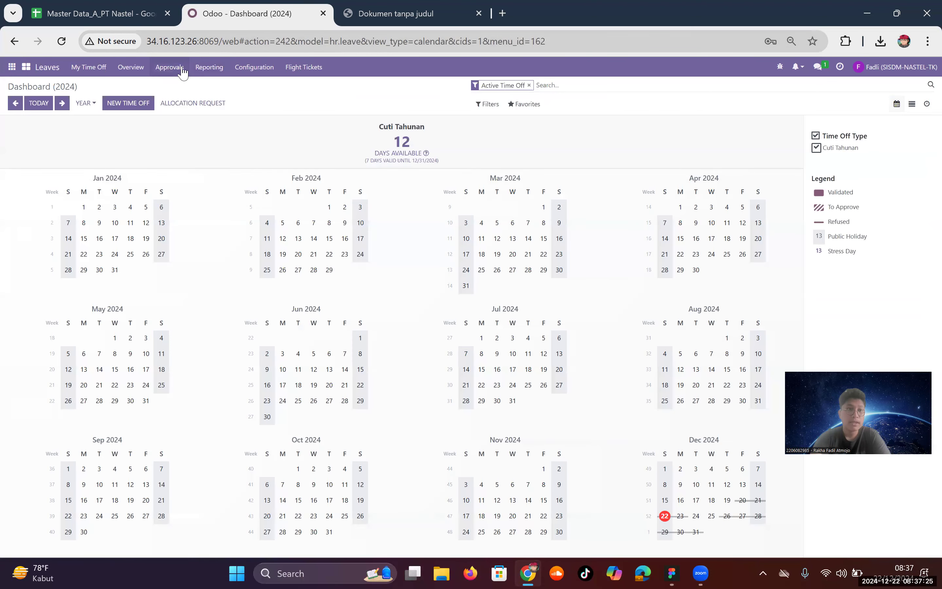
{"action": "left_click", "coordinate": [182, 70]}
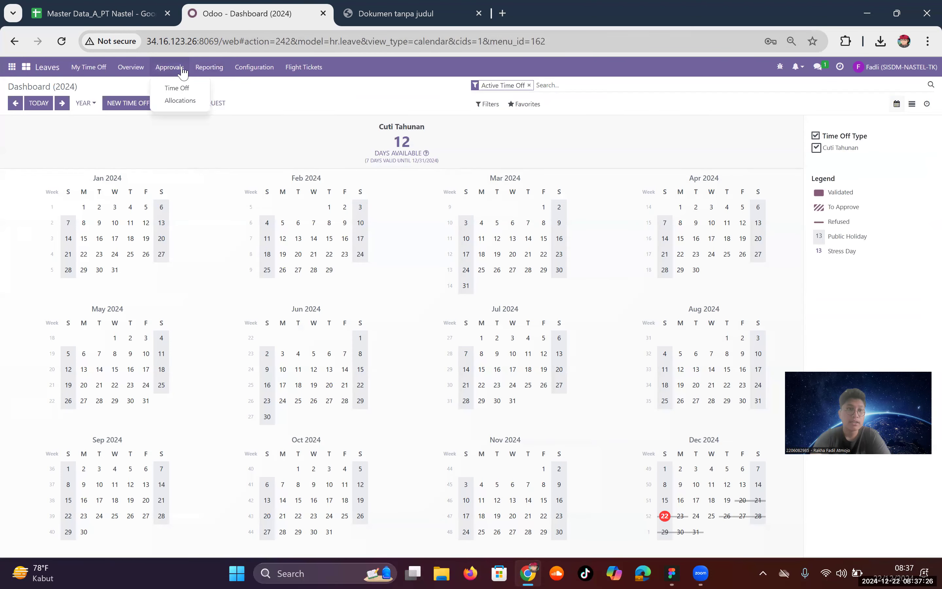
{"action": "left_click", "coordinate": [190, 90]}
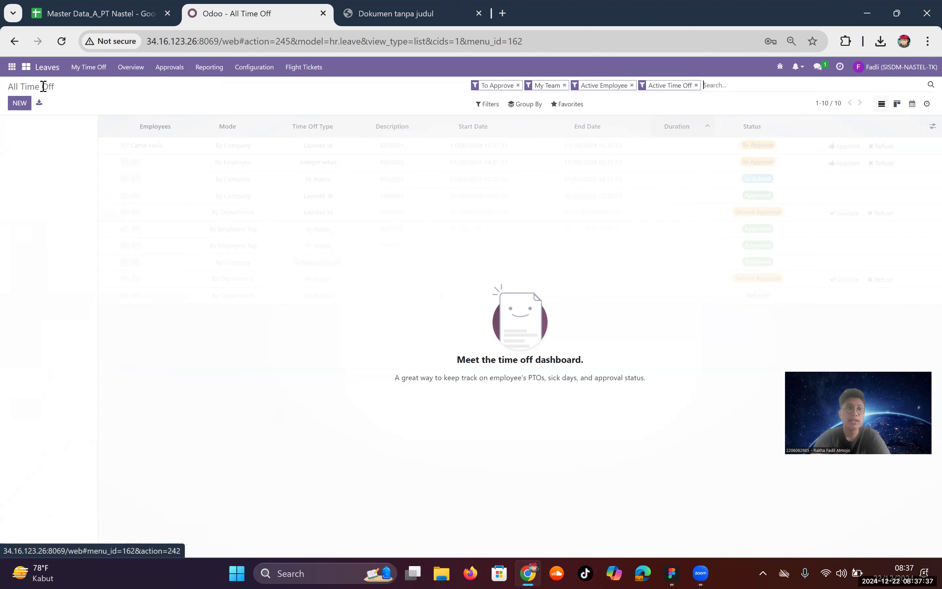
Step: Clear the To Approve, Active Employee and My Team filters and open the pending 12/29–12/31 request
{"action": "left_click", "coordinate": [518, 86]}
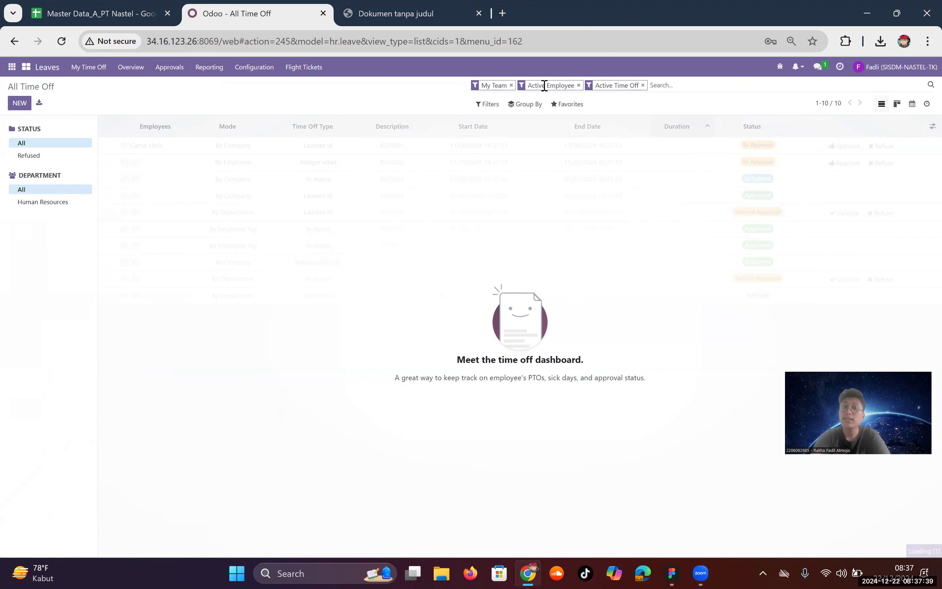
{"action": "left_click", "coordinate": [578, 86]}
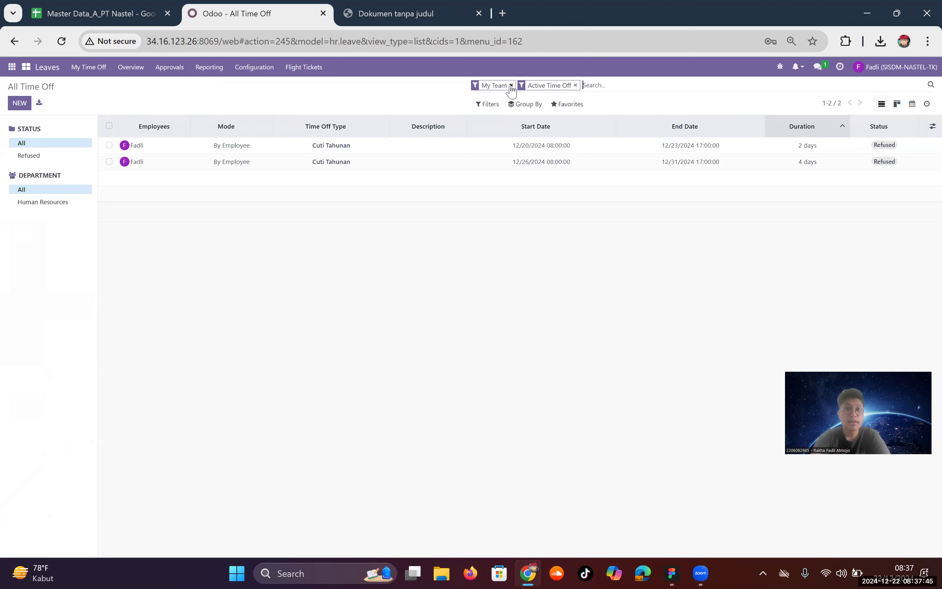
{"action": "left_click", "coordinate": [512, 85]}
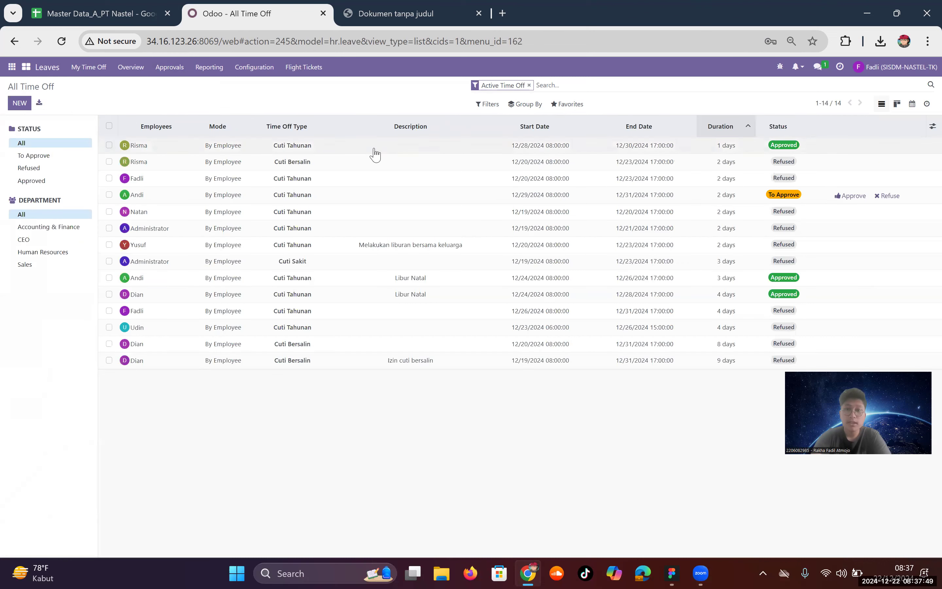
{"action": "left_click", "coordinate": [376, 201]}
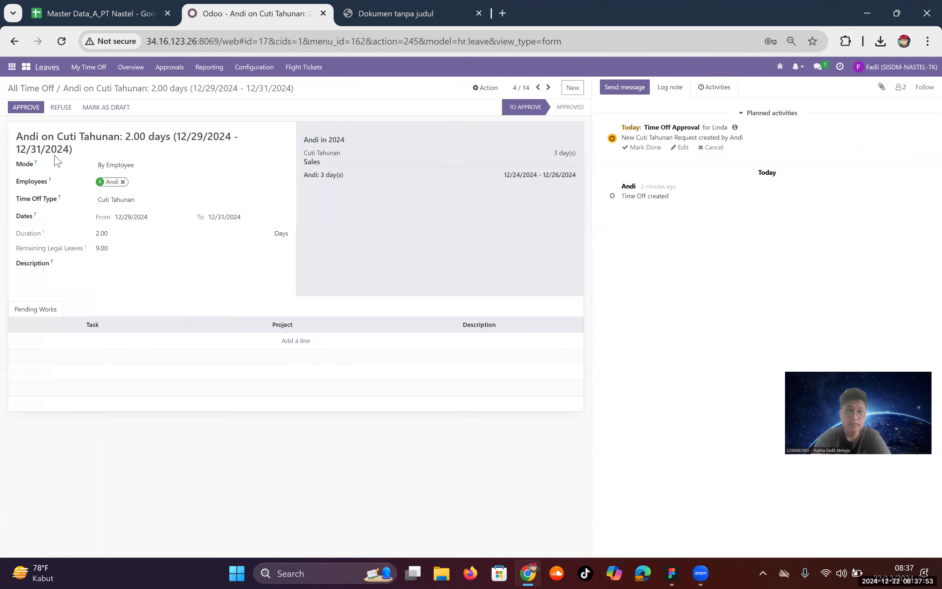
Step: Approve the 12/29–12/31/2024 Cuti Tahunan request, then log out of the manager account
{"action": "left_click", "coordinate": [27, 108]}
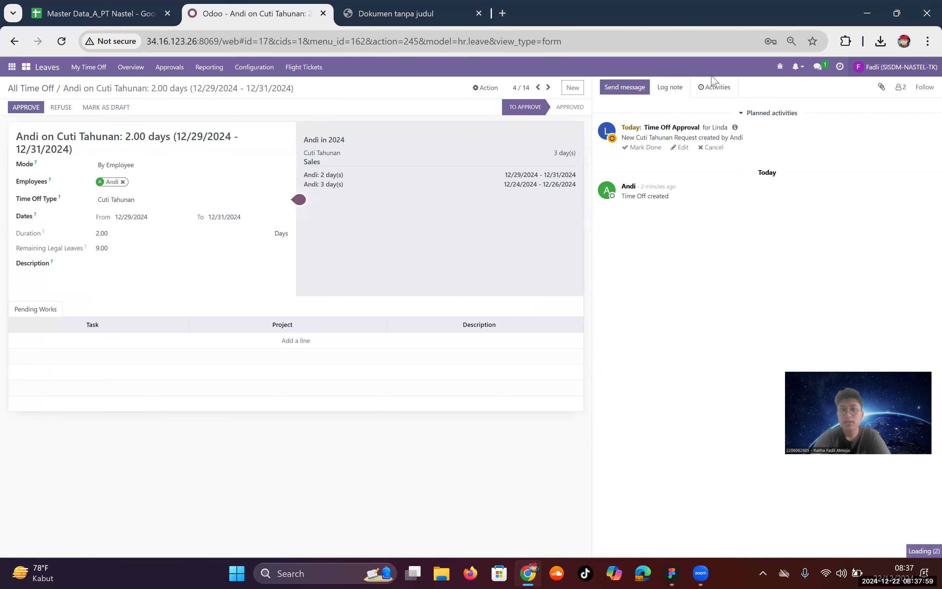
{"action": "left_click", "coordinate": [894, 66]}
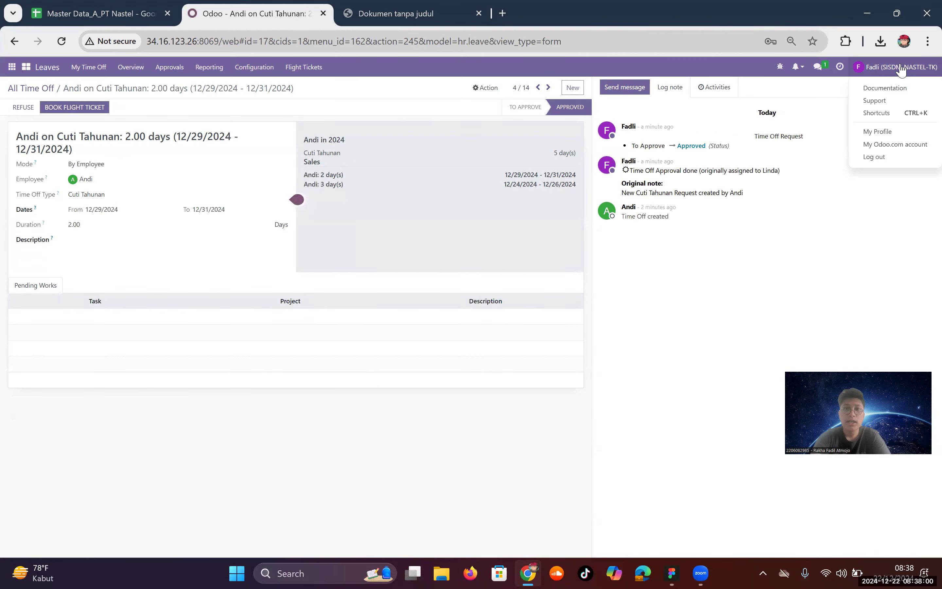
{"action": "left_click", "coordinate": [886, 158]}
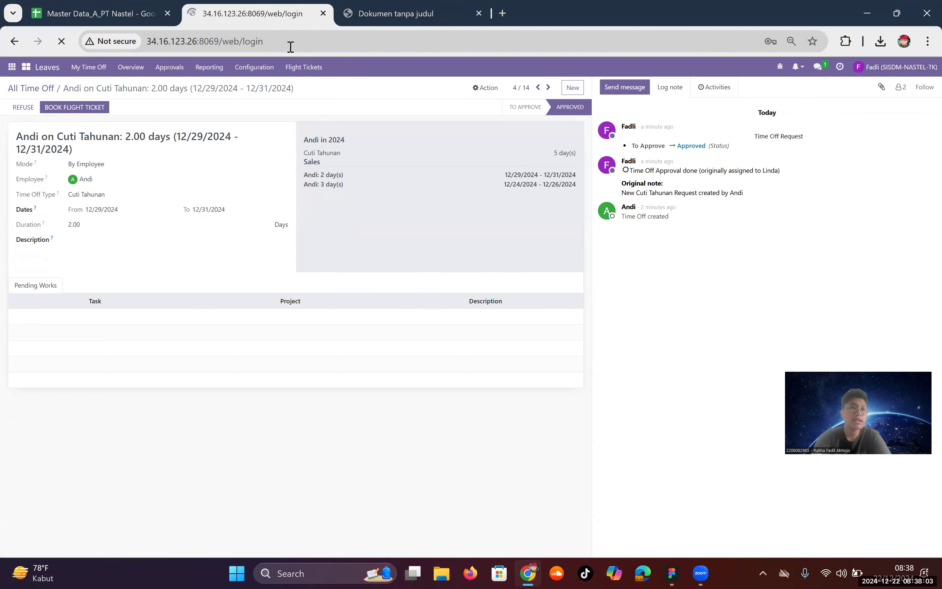
Step: Sign in with the employee's saved e-mail and password and open the Leaves app dashboard
{"action": "type", "text": "andi"}
{"action": "key", "text": "Down"}
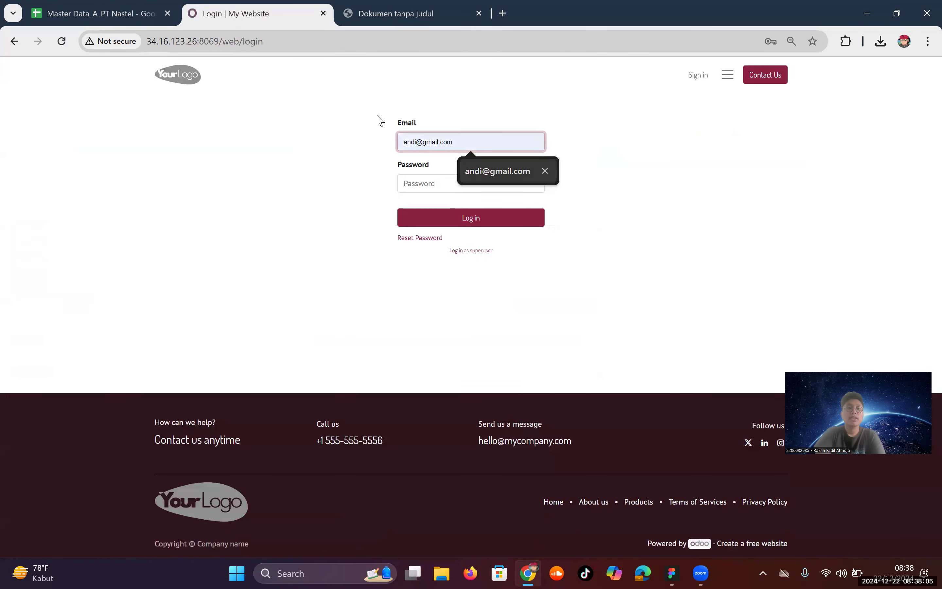
{"action": "key", "text": "Return"}
{"action": "key", "text": "Tab"}
{"action": "type", "text": "1"}
{"action": "key", "text": "Return"}
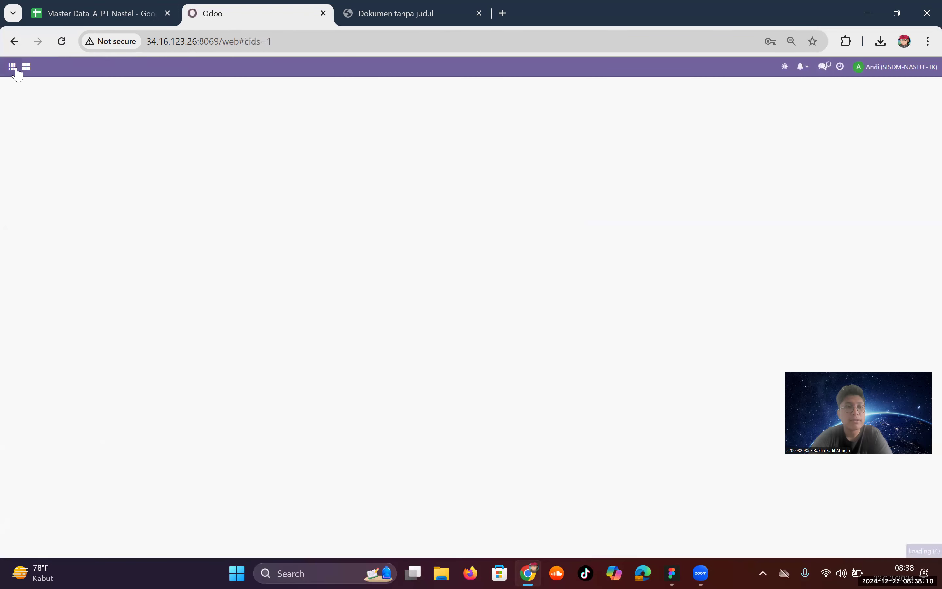
{"action": "left_click", "coordinate": [13, 67]}
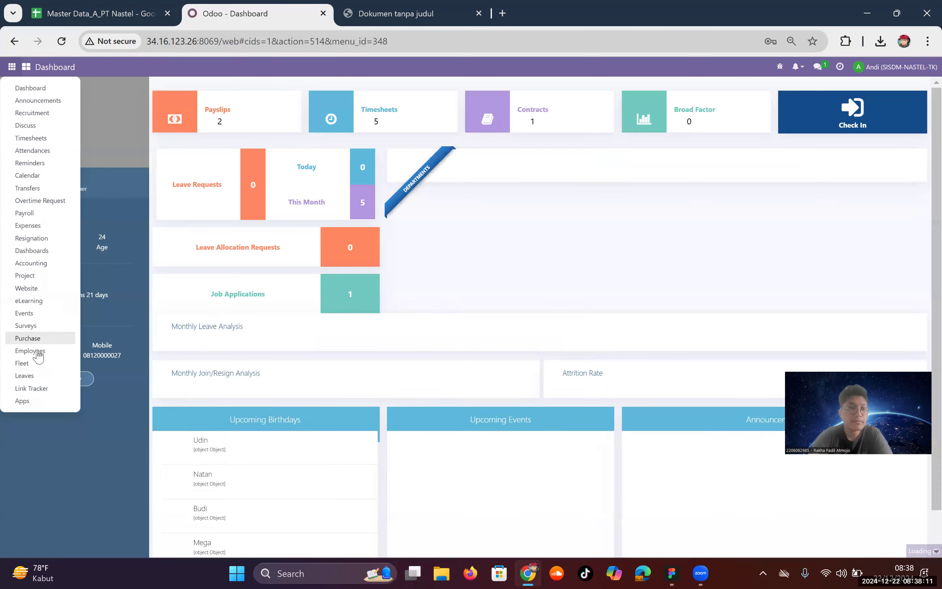
{"action": "left_click", "coordinate": [44, 377]}
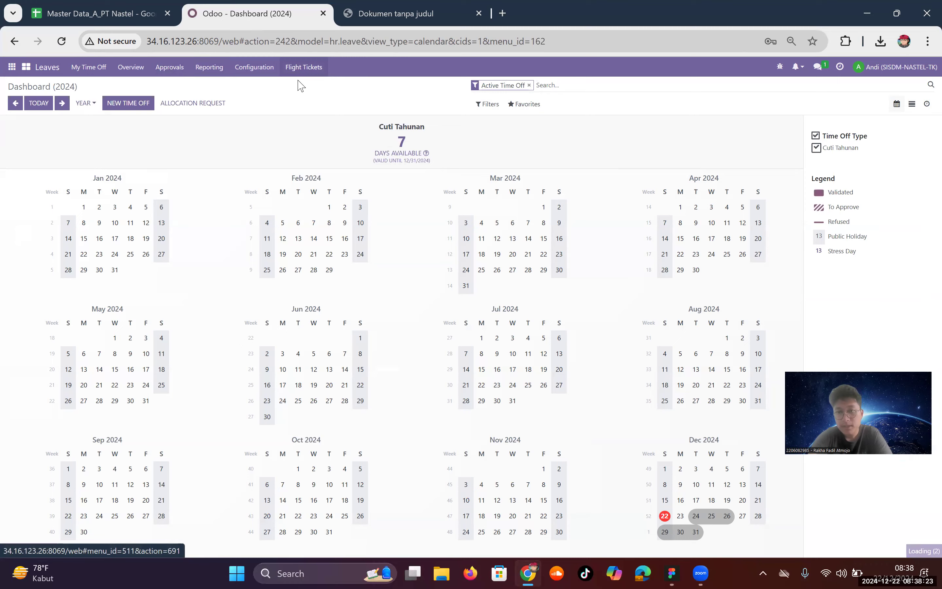
Step: Open the approved 12/29–12/31 Cuti Tahunan leave from the employee's My Time Off list
{"action": "left_click", "coordinate": [303, 67]}
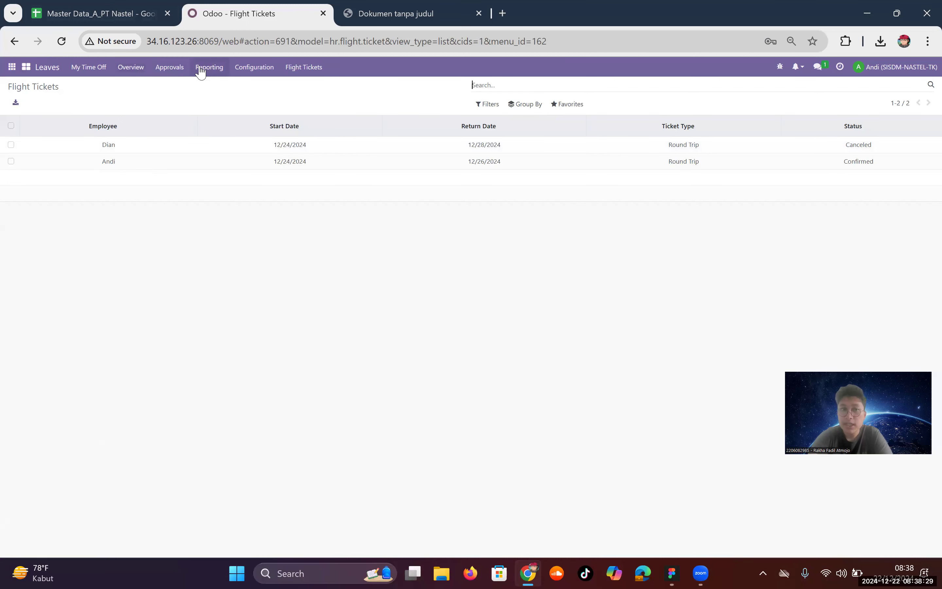
{"action": "left_click", "coordinate": [89, 67]}
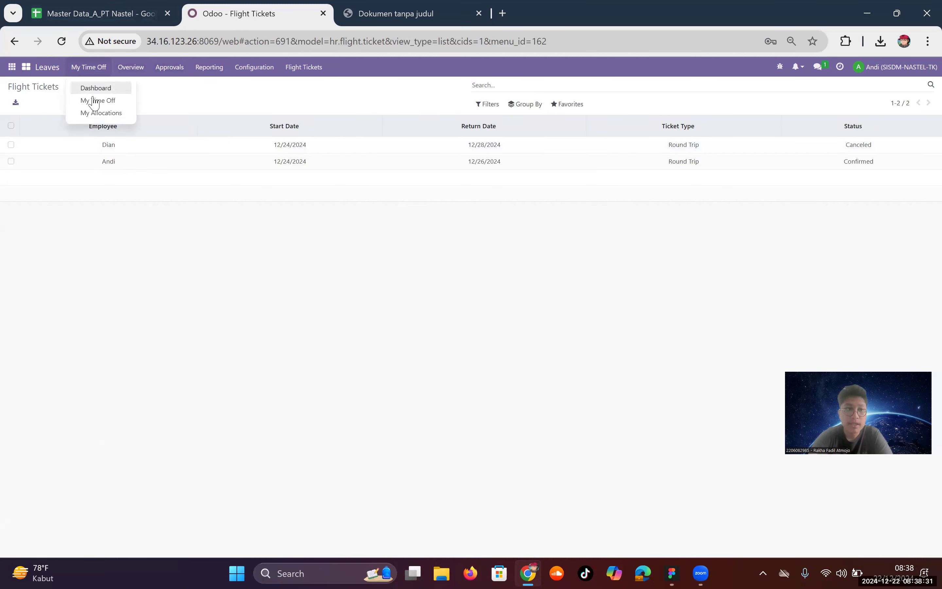
{"action": "left_click", "coordinate": [84, 87]}
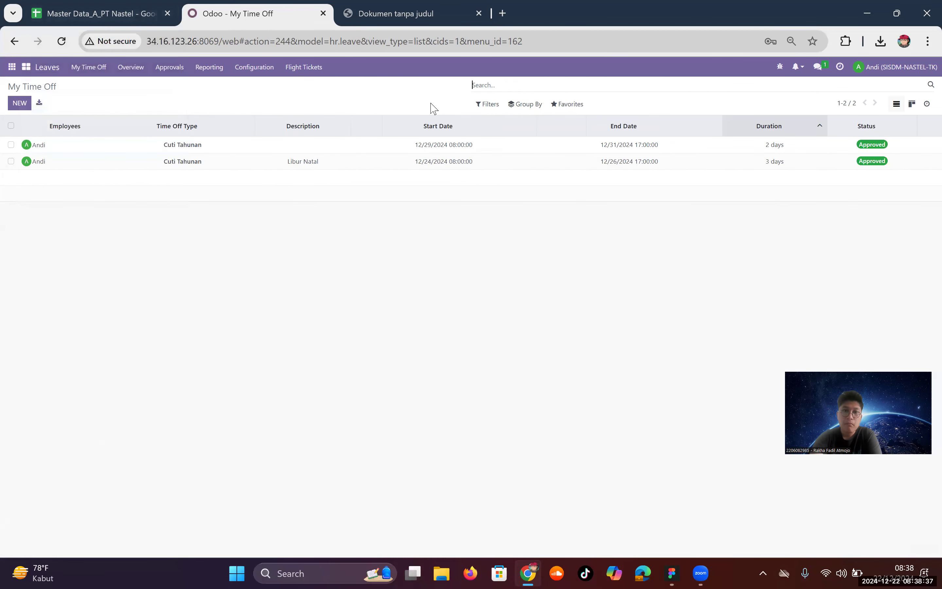
{"action": "left_click", "coordinate": [365, 152]}
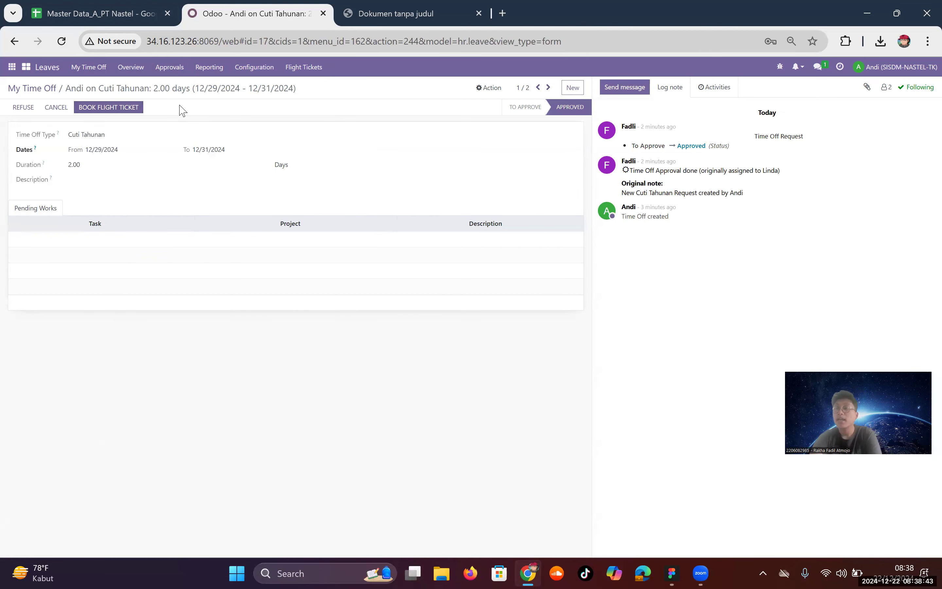
Step: Start a one-way flight ticket booking for this leave, departing from Jakarta
{"action": "left_click", "coordinate": [139, 111]}
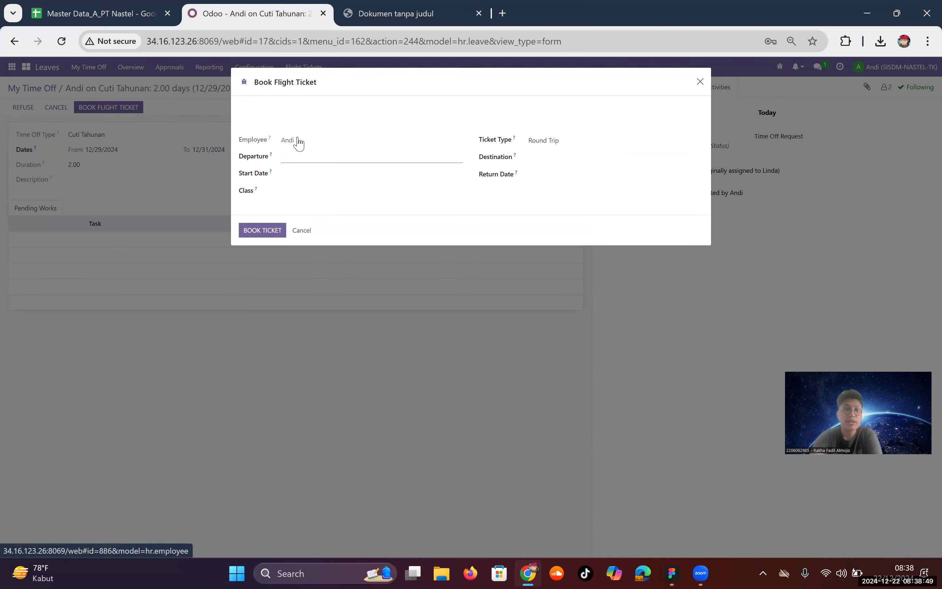
{"action": "left_click", "coordinate": [543, 144]}
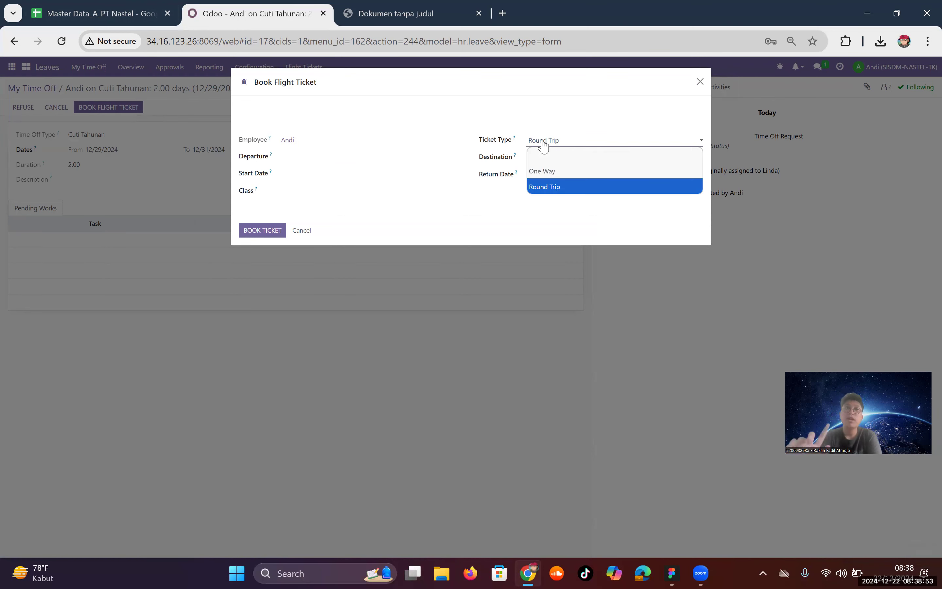
{"action": "left_click", "coordinate": [560, 171]}
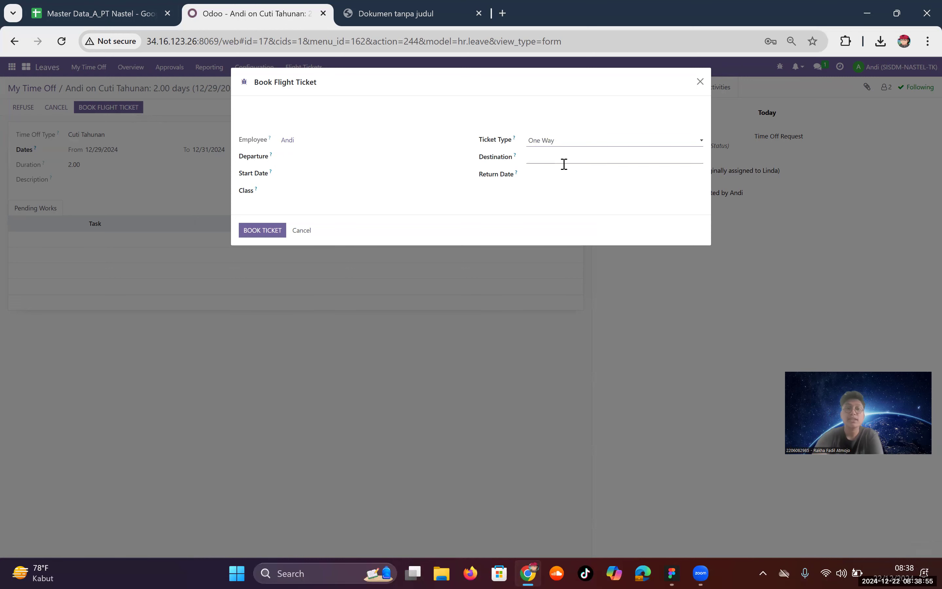
{"action": "left_click", "coordinate": [339, 161]}
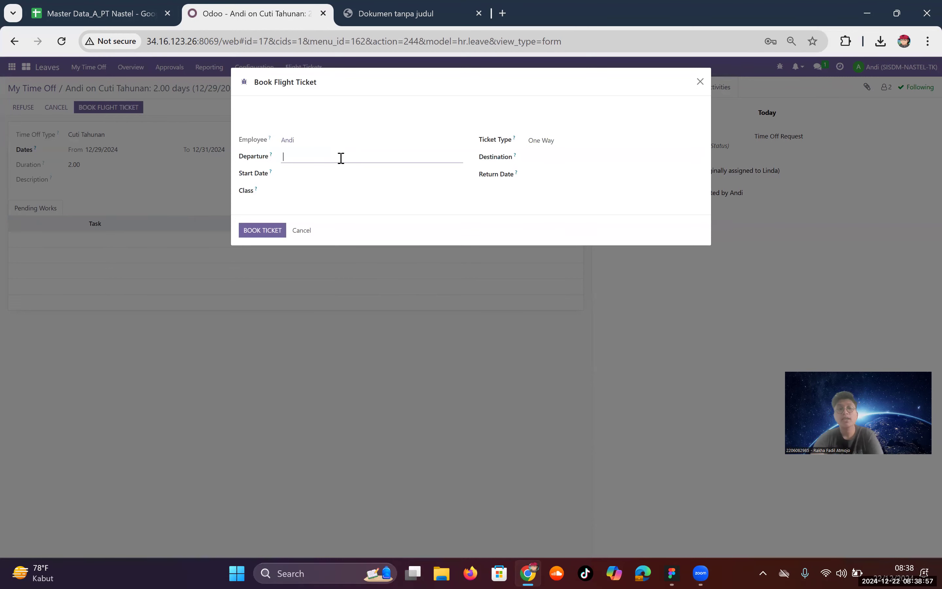
{"action": "type", "text": "Jakarta"}
{"action": "key", "text": "Tab"}
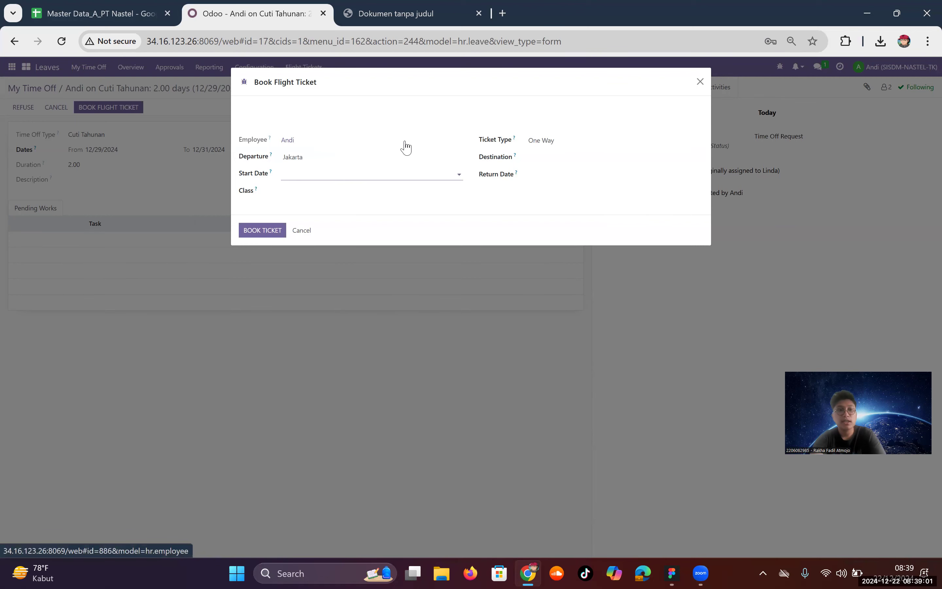
Step: Set start 12/29, return 12/31 and destination Jogja, then book the ticket
{"action": "left_click", "coordinate": [412, 175]}
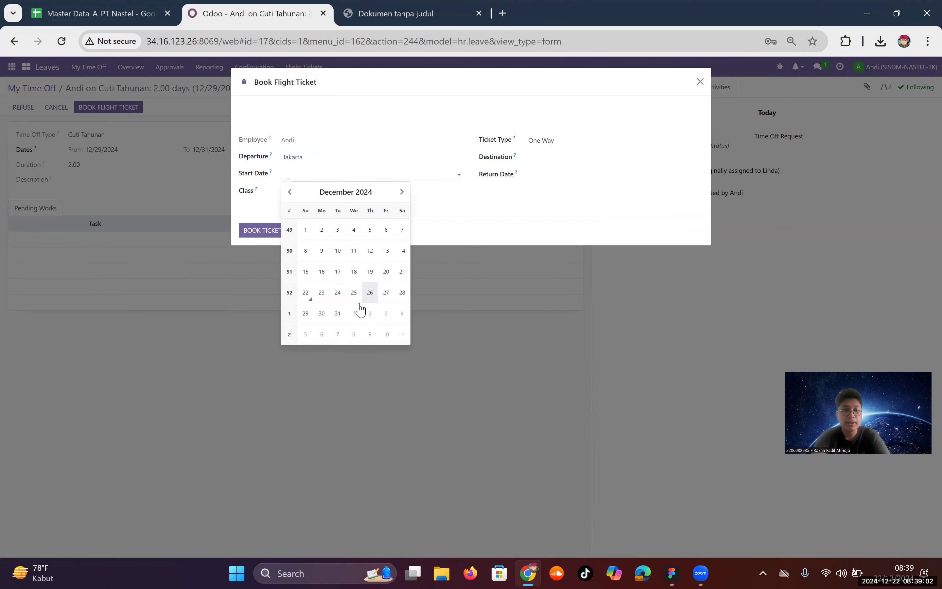
{"action": "left_click", "coordinate": [305, 313]}
{"action": "left_click", "coordinate": [561, 179]}
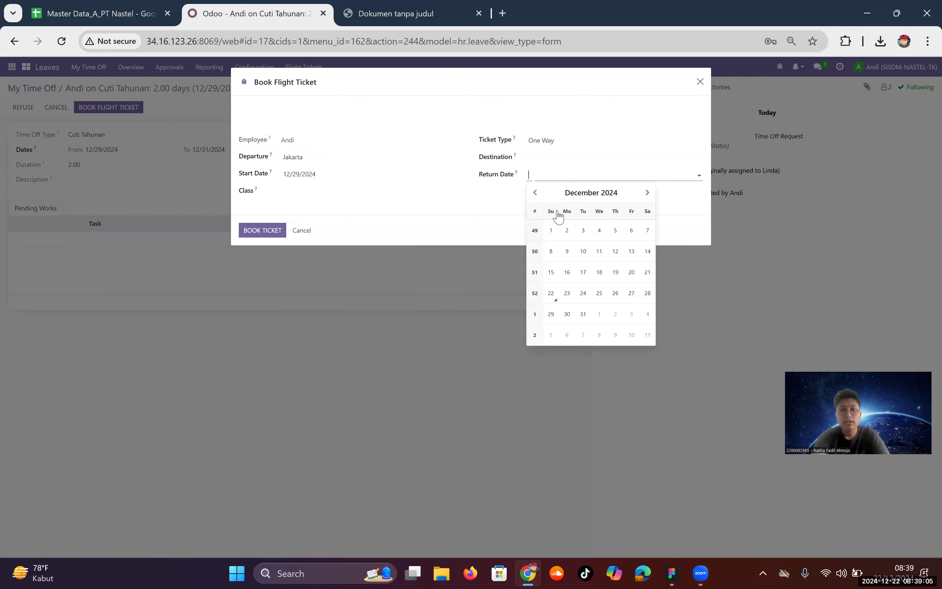
{"action": "left_click", "coordinate": [569, 314]}
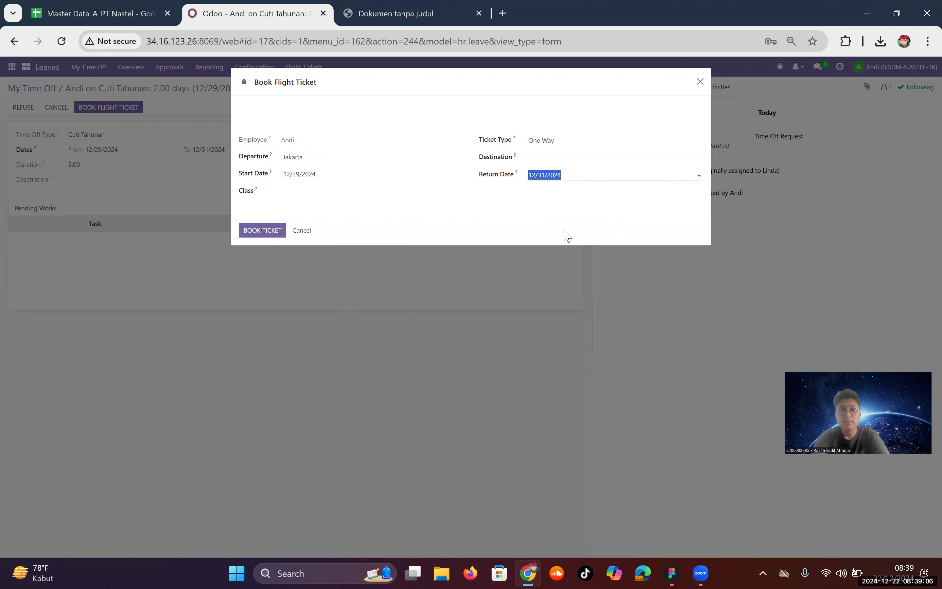
{"action": "left_click", "coordinate": [549, 156]}
{"action": "type", "text": "Jogja"}
{"action": "left_click", "coordinate": [263, 230]}
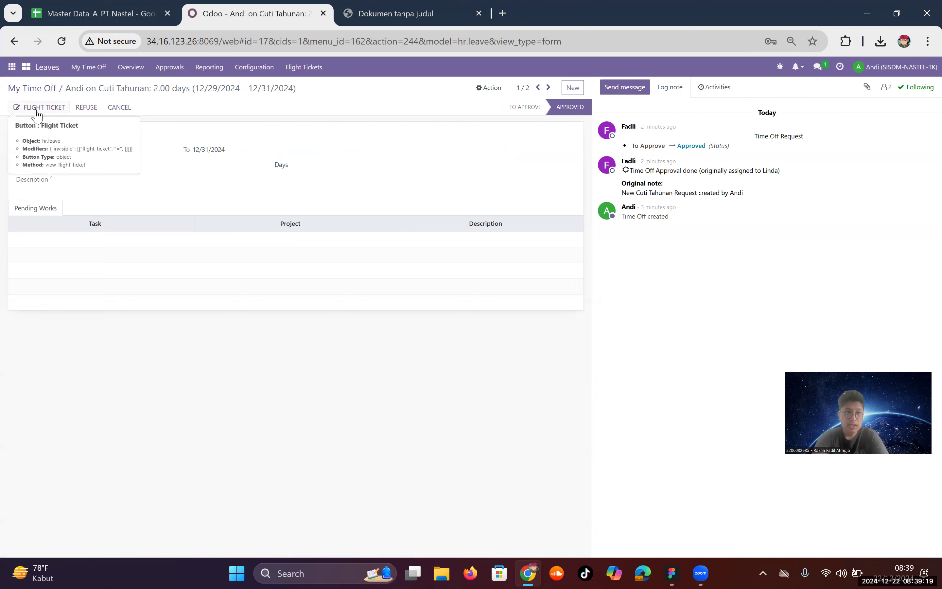
Step: Replace the booked Jakarta–Jogja ticket's 0.00 fare with 1,000,000
{"action": "left_click", "coordinate": [35, 111]}
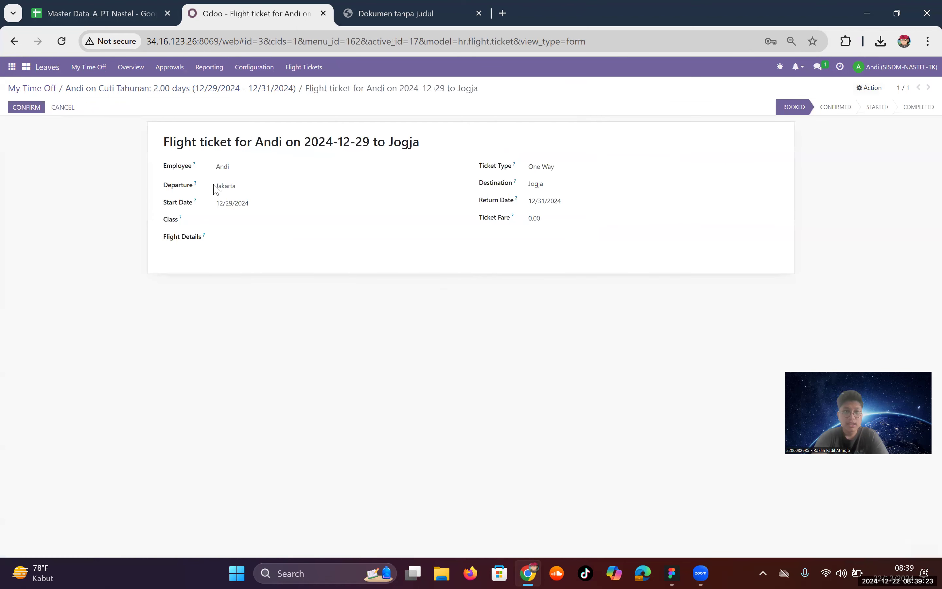
{"action": "left_click", "coordinate": [548, 184]}
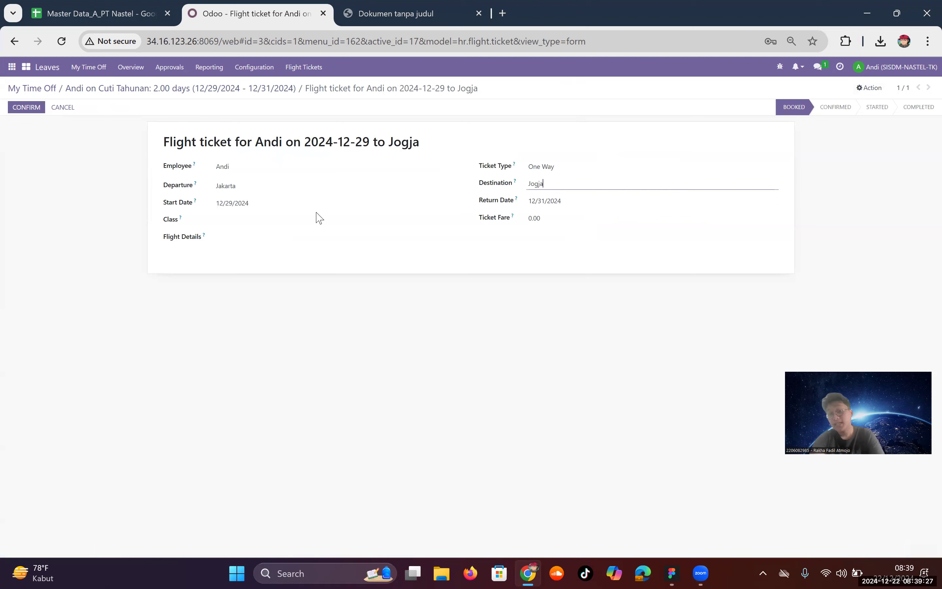
{"action": "left_click", "coordinate": [581, 214]}
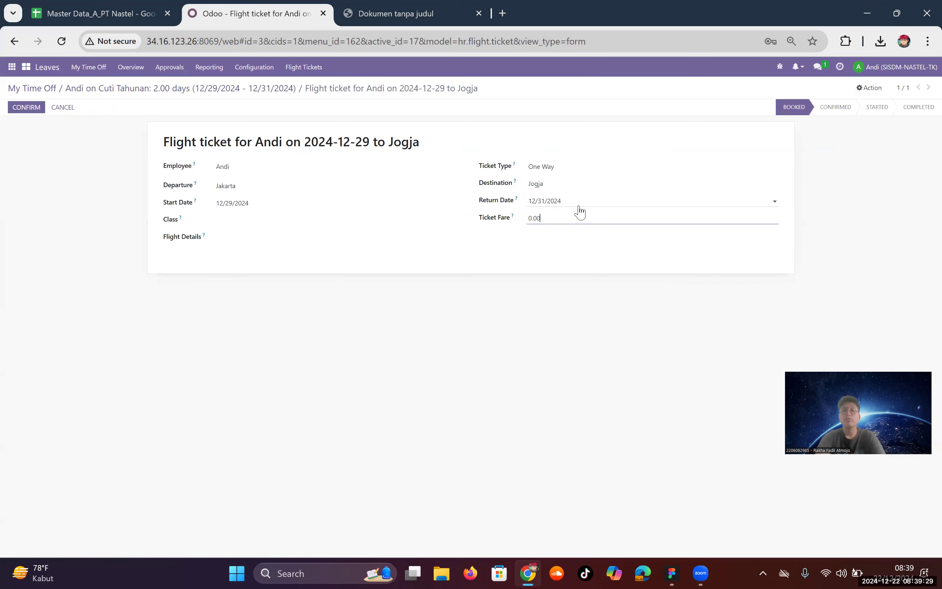
{"action": "key", "text": "BackSpace"}
{"action": "key", "text": "BackSpace"}
{"action": "key", "text": "BackSpace"}
{"action": "key", "text": "BackSpace"}
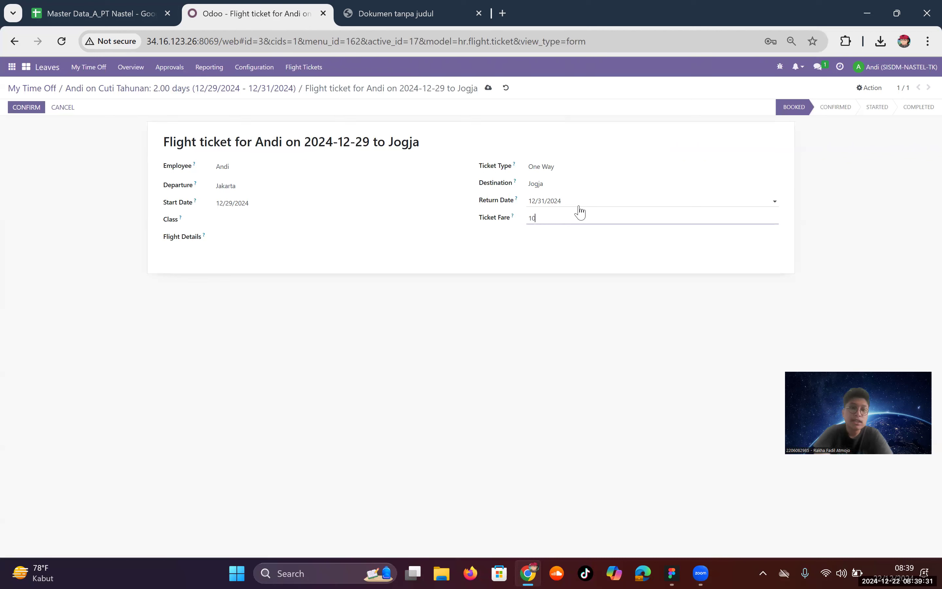
{"action": "key", "text": "Return"}
{"action": "left_click", "coordinate": [275, 349]}
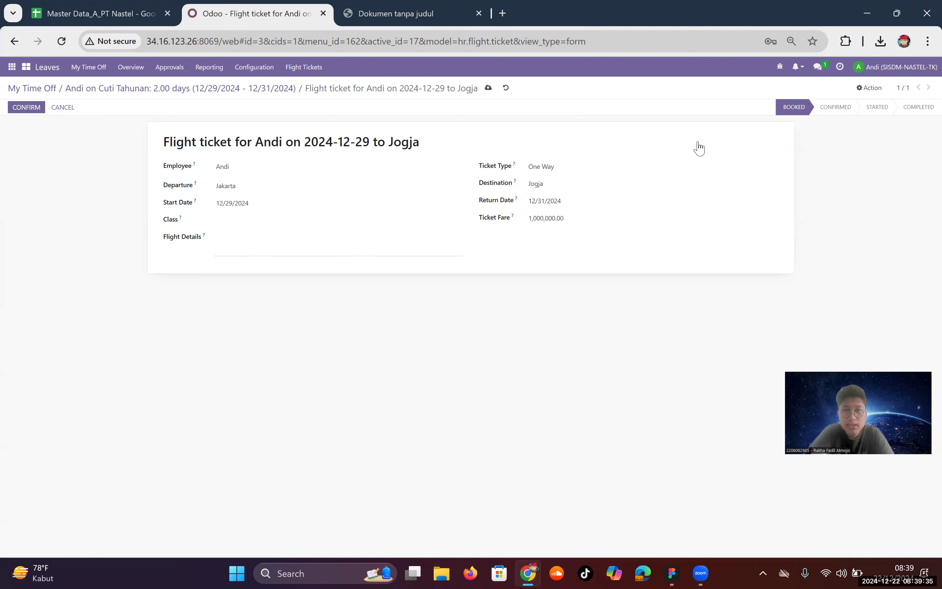
Step: Save the flight ticket and return to the Flight Tickets list
{"action": "left_click", "coordinate": [880, 71]}
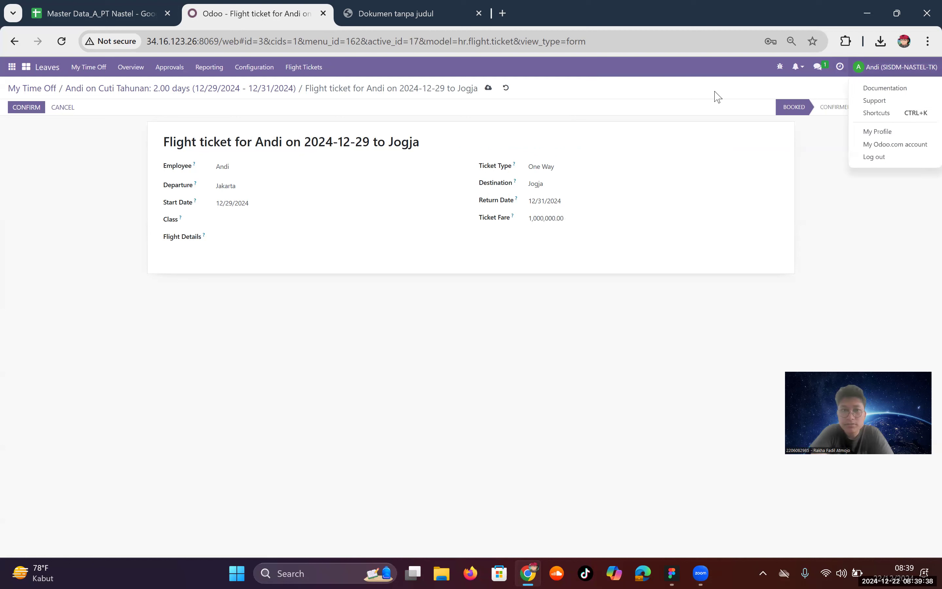
{"action": "left_click", "coordinate": [491, 92]}
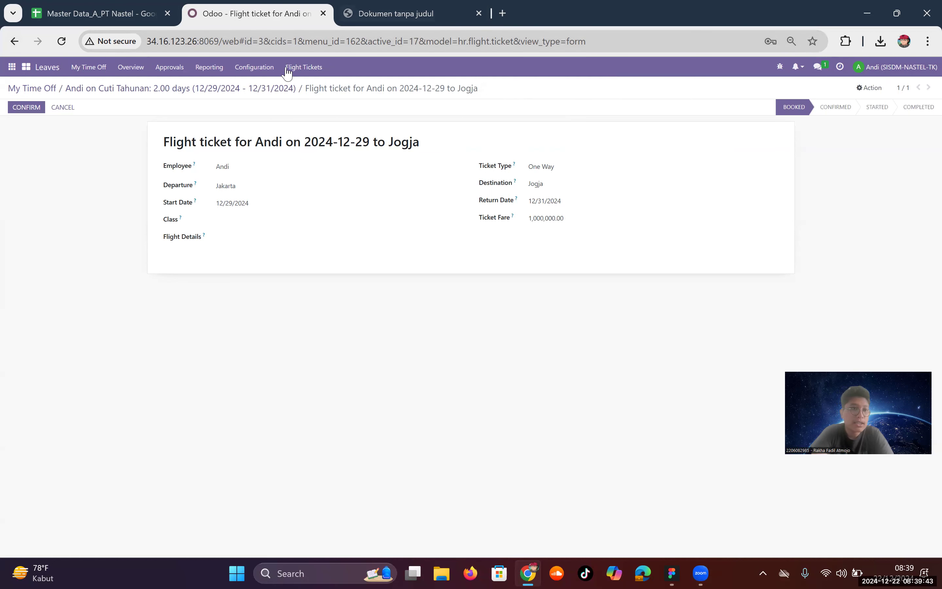
{"action": "left_click", "coordinate": [298, 76]}
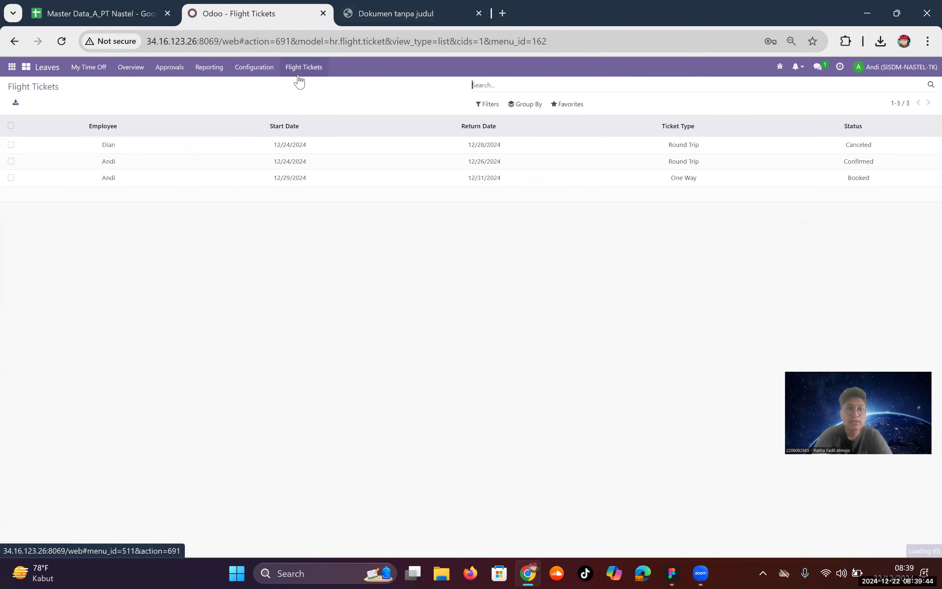
Step: Log out of the employee's Odoo account
{"action": "left_click", "coordinate": [177, 182]}
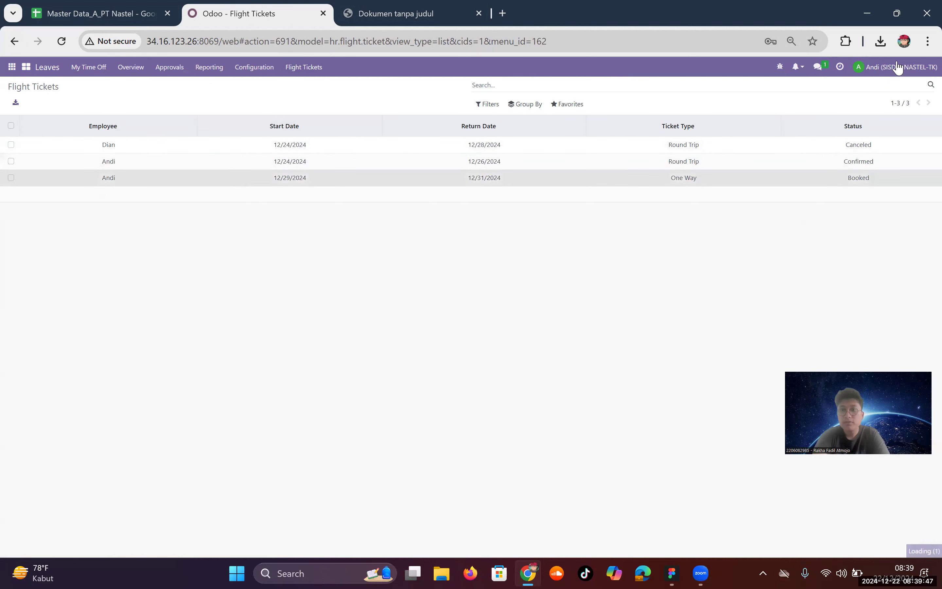
{"action": "left_click", "coordinate": [908, 67]}
{"action": "left_click", "coordinate": [884, 160]}
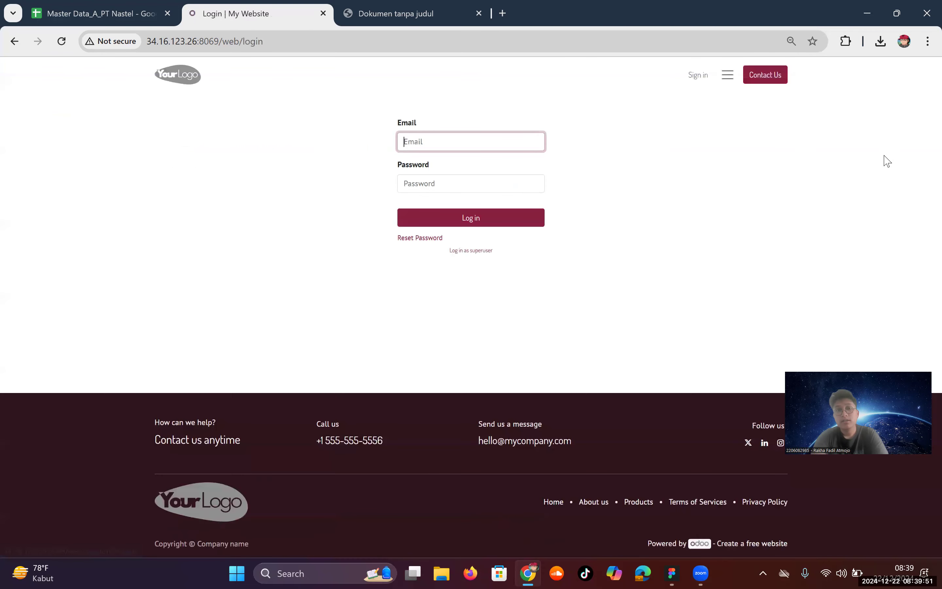
Step: Log in as the approving manager with the saved login e-mail and password
{"action": "left_click", "coordinate": [453, 147]}
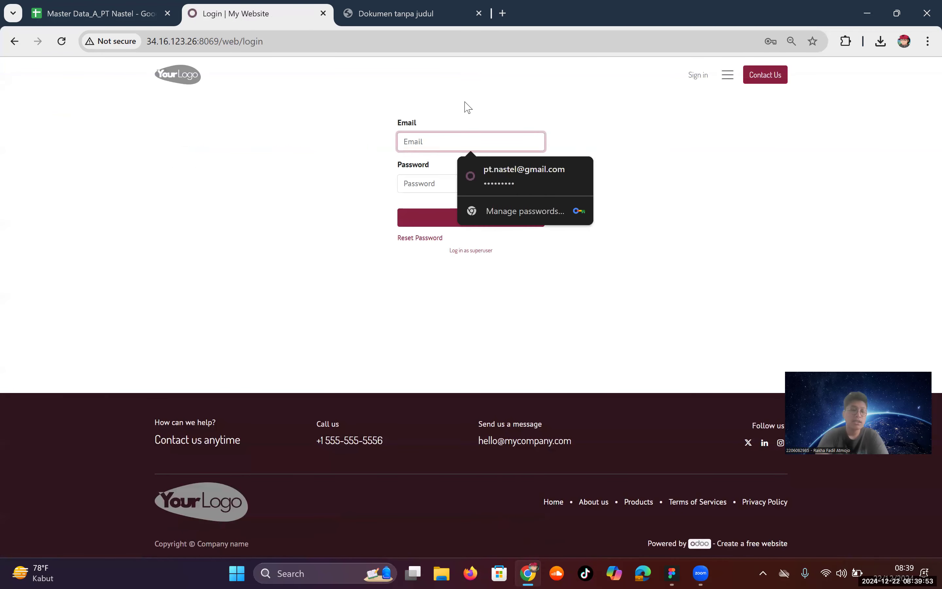
{"action": "type", "text": "fadli"}
{"action": "left_click", "coordinate": [487, 168]}
{"action": "left_click", "coordinate": [488, 185]}
{"action": "type", "text": "1"}
{"action": "left_click", "coordinate": [487, 224]}
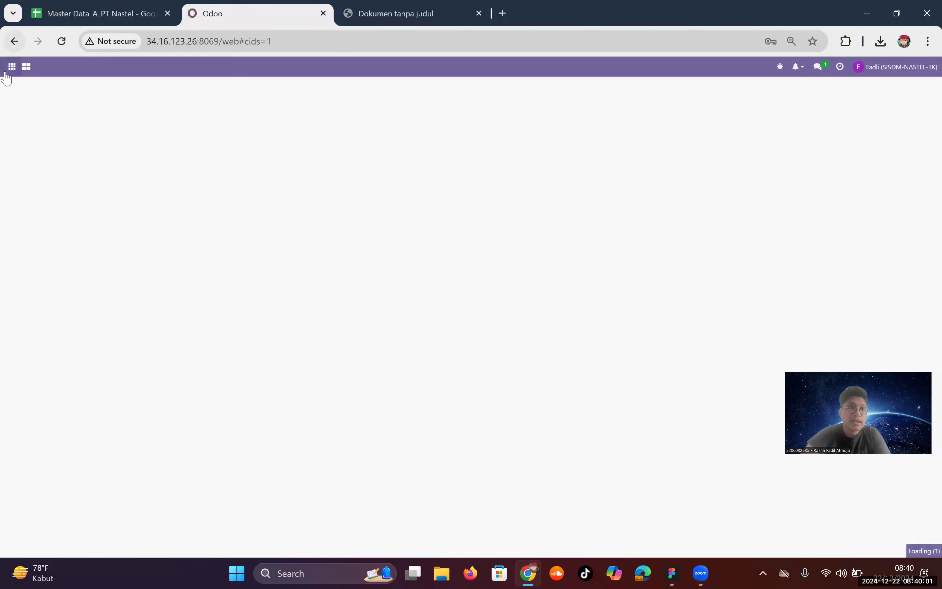
Step: Open the employee's booked 2024-12-29 Jakarta–Jogja flight ticket from the Leaves app
{"action": "left_click", "coordinate": [10, 67]}
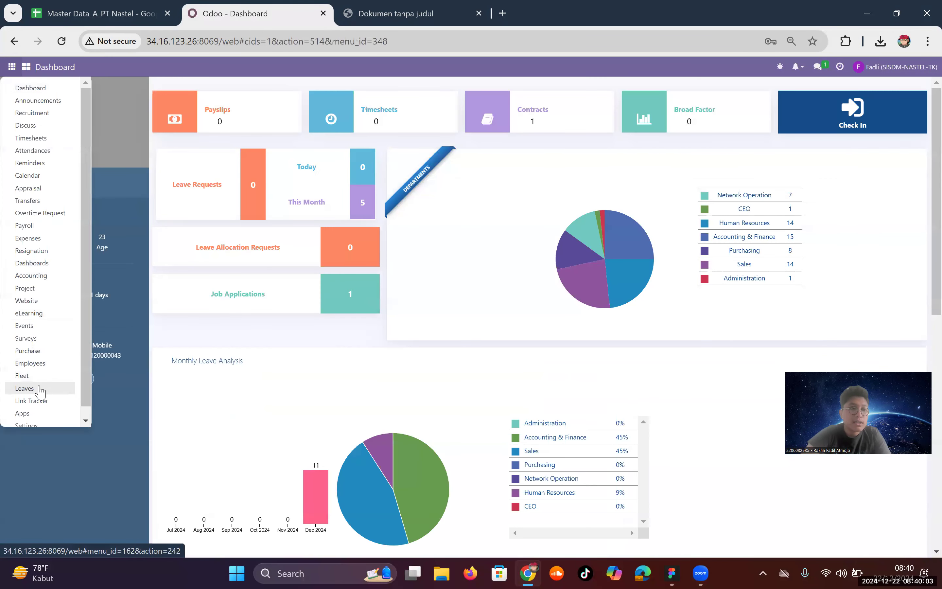
{"action": "left_click", "coordinate": [37, 389]}
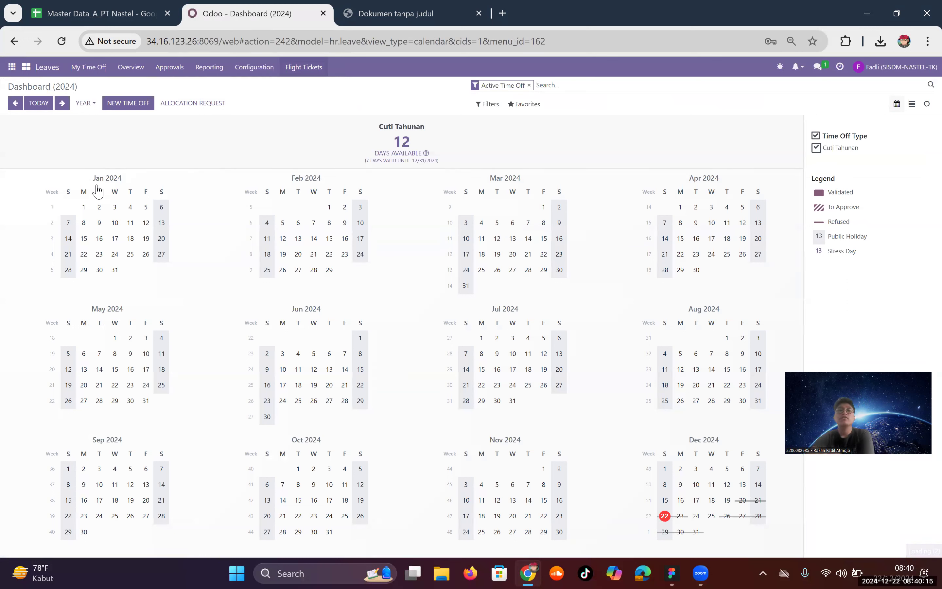
{"action": "left_click", "coordinate": [584, 174]}
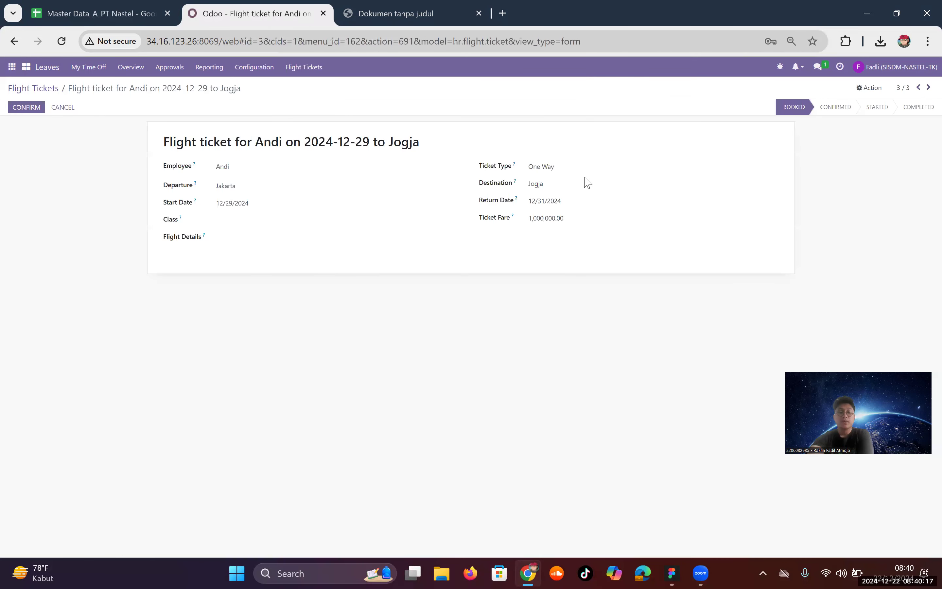
Step: Set the ticket class to Economy, save, confirm the ticket, and return to the list
{"action": "left_click", "coordinate": [311, 222]}
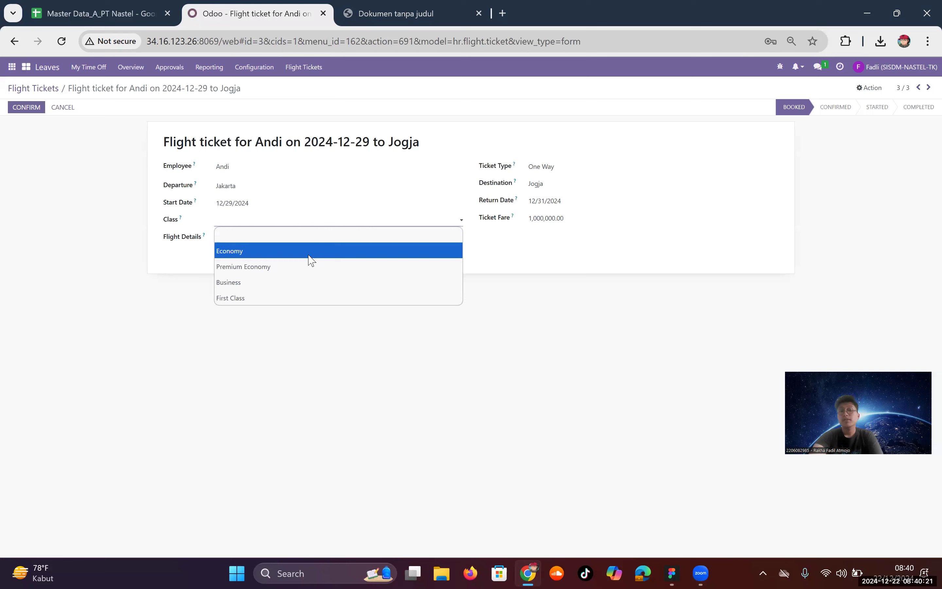
{"action": "left_click", "coordinate": [309, 251]}
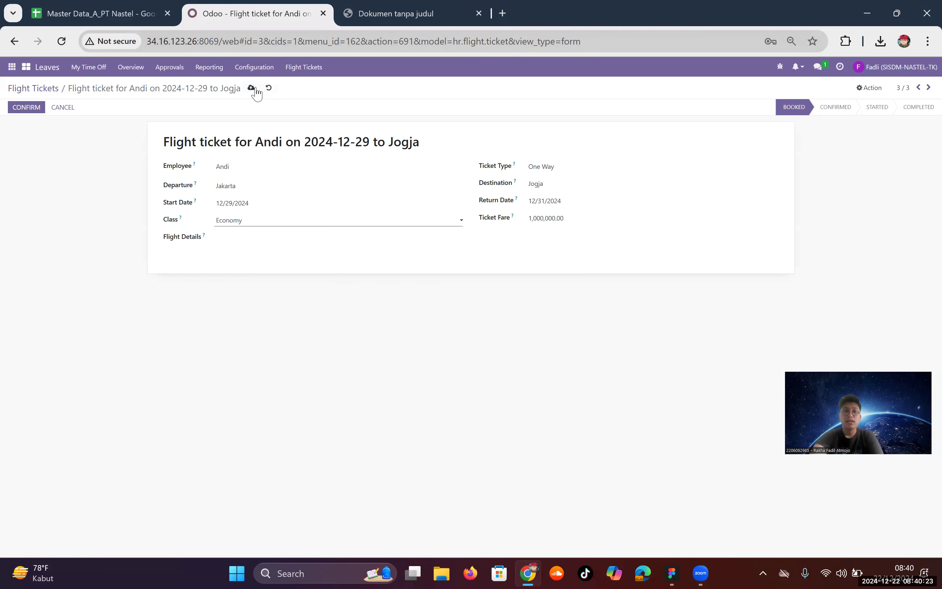
{"action": "left_click", "coordinate": [252, 88]}
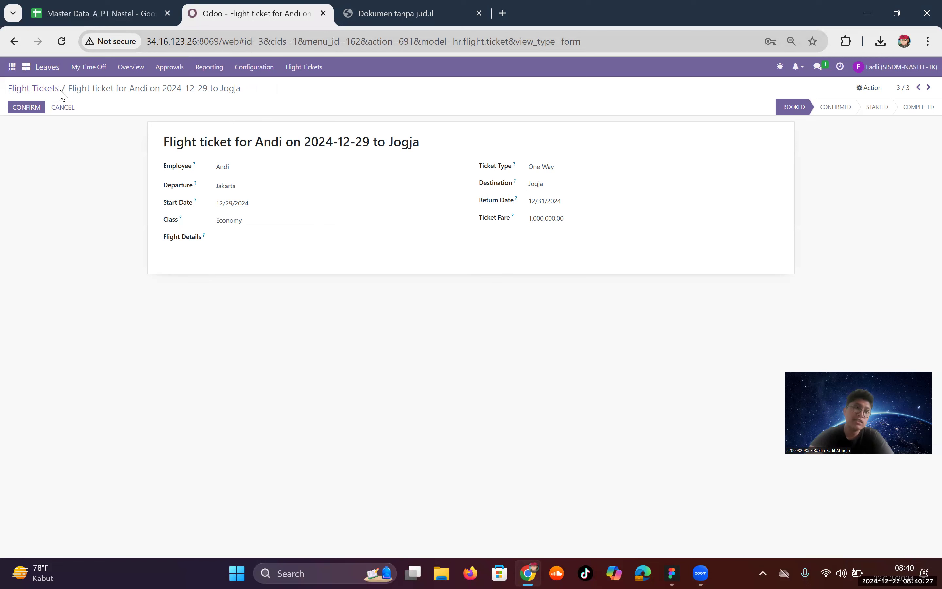
{"action": "left_click", "coordinate": [41, 110]}
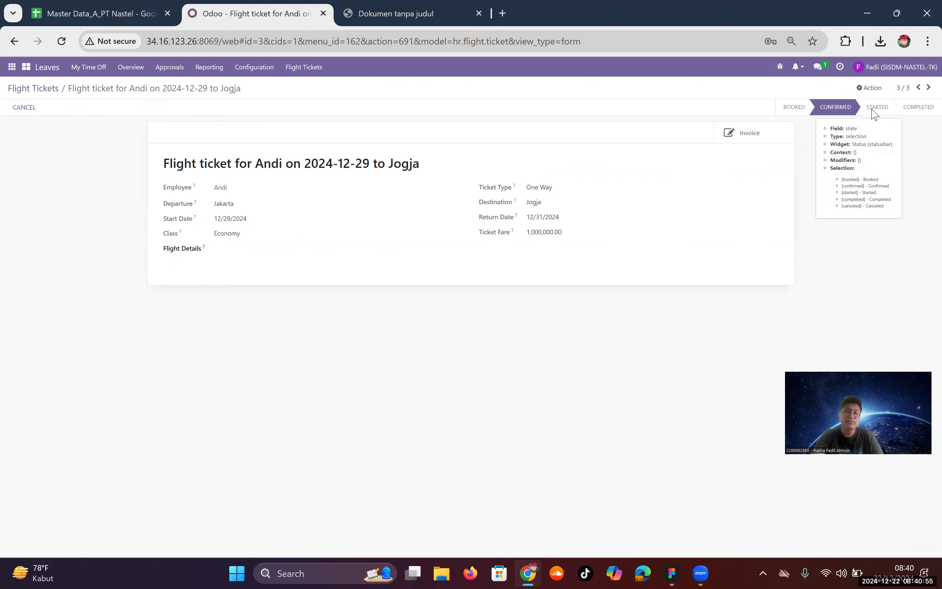
{"action": "left_click", "coordinate": [52, 92]}
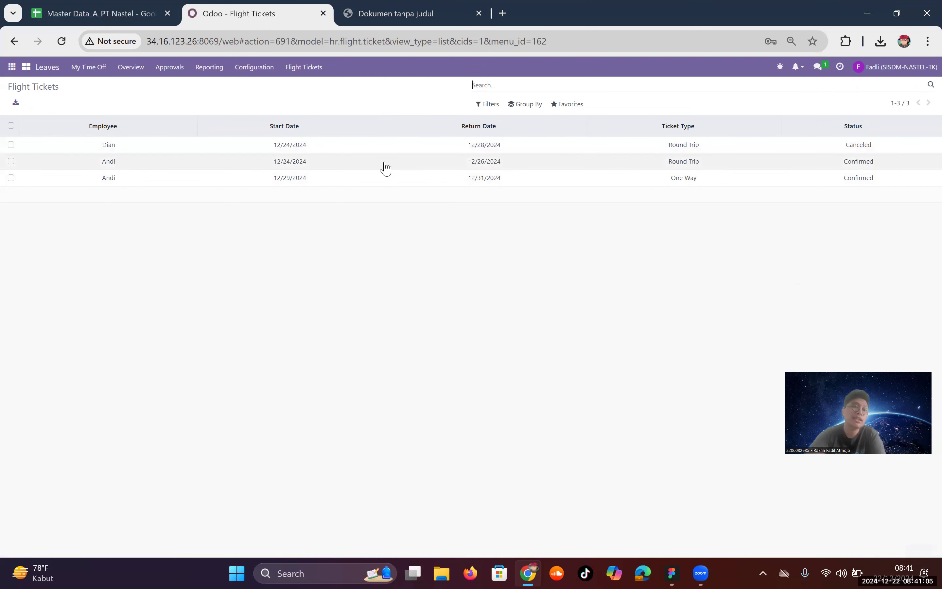
Step: Review the confirmed 12/29/2024 one-way ticket, then switch to the Master Data_A_PT Nastel spreadsheet
{"action": "left_click", "coordinate": [386, 177]}
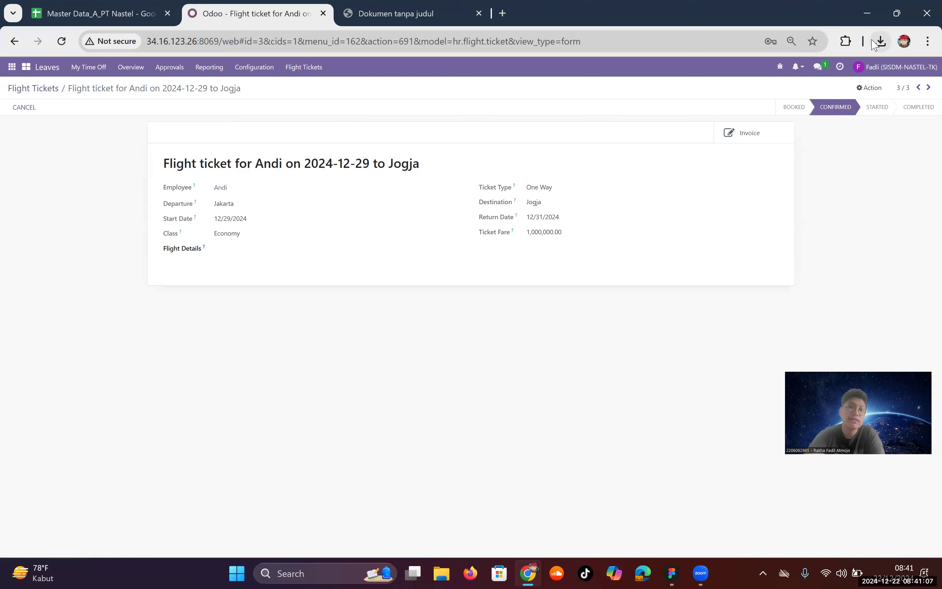
{"action": "left_click", "coordinate": [22, 90]}
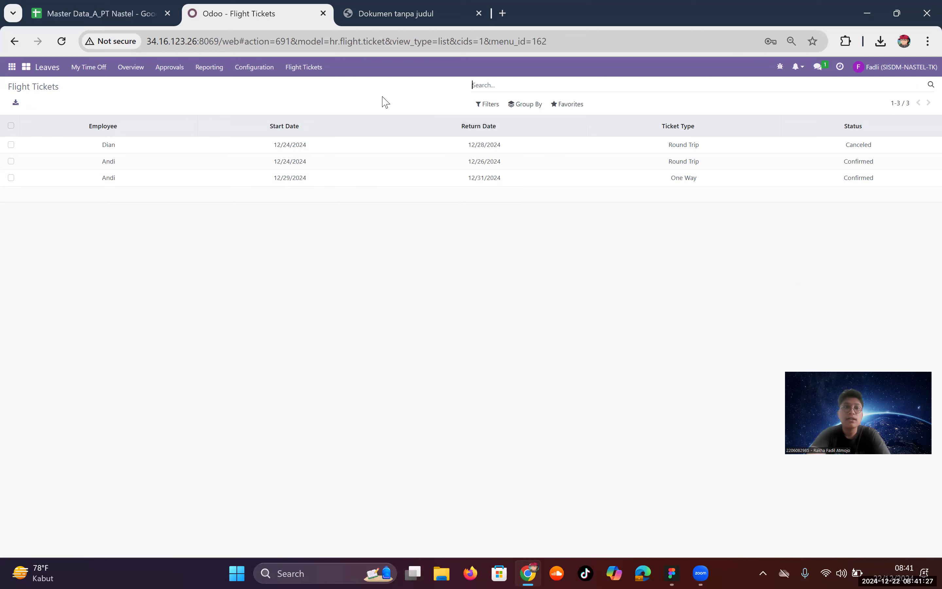
{"action": "left_click", "coordinate": [107, 6]}
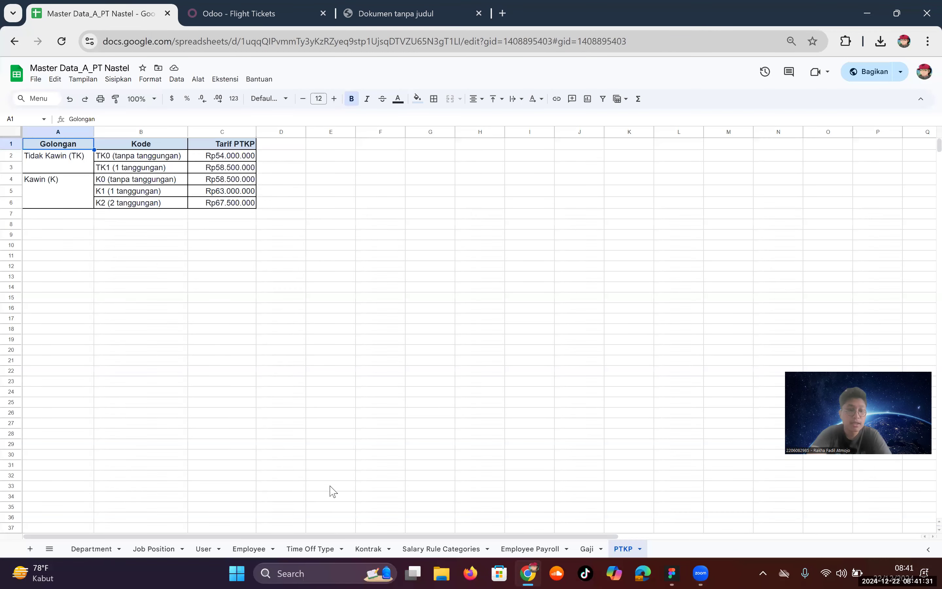
Step: Browse the Kontrak sheet's contract columns, then go back to the Odoo tab
{"action": "left_click", "coordinate": [366, 549]}
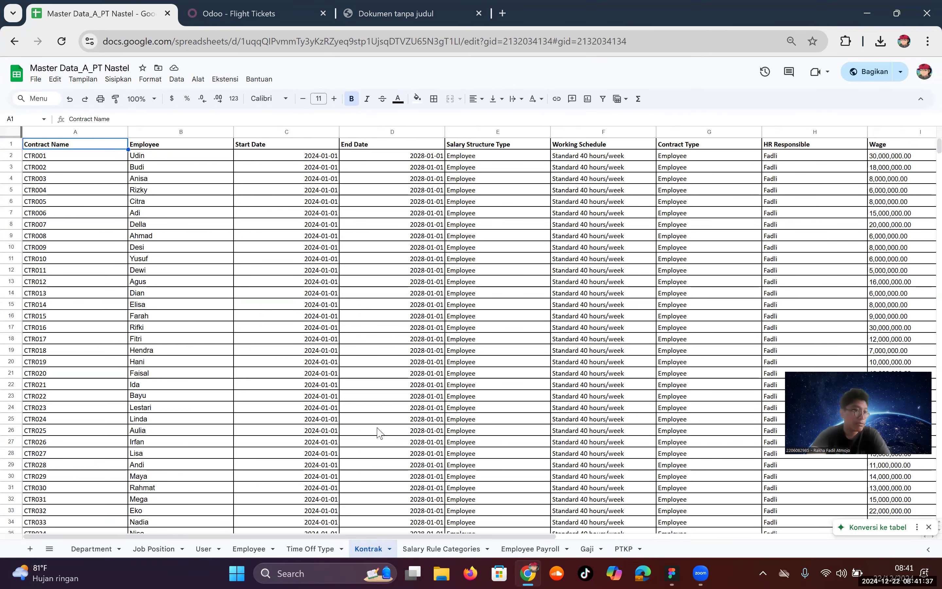
{"action": "left_click_drag", "start_coordinate": [365, 539], "coordinate": [547, 526]}
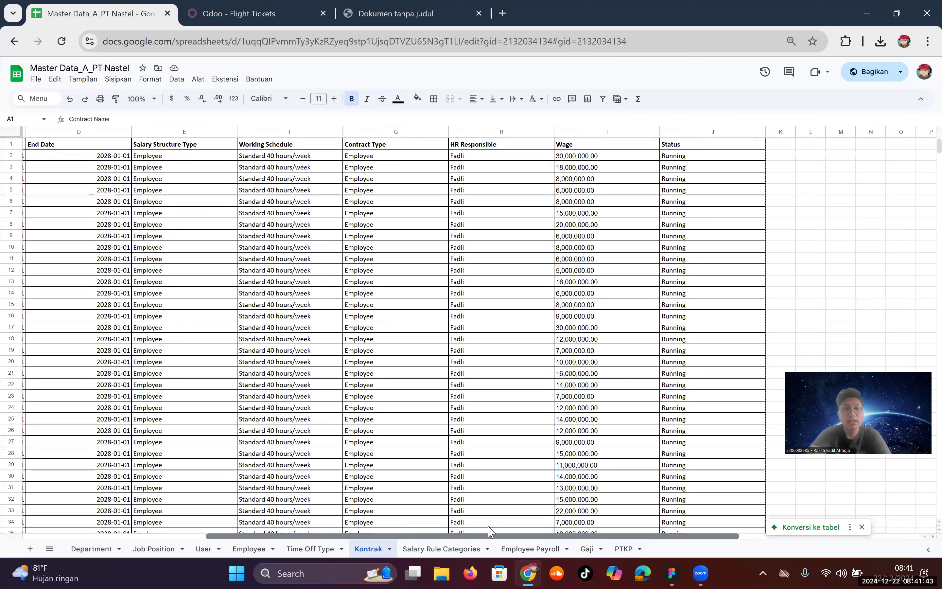
{"action": "scroll", "coordinate": [453, 539], "scroll_direction": "left", "scroll_amount": 5}
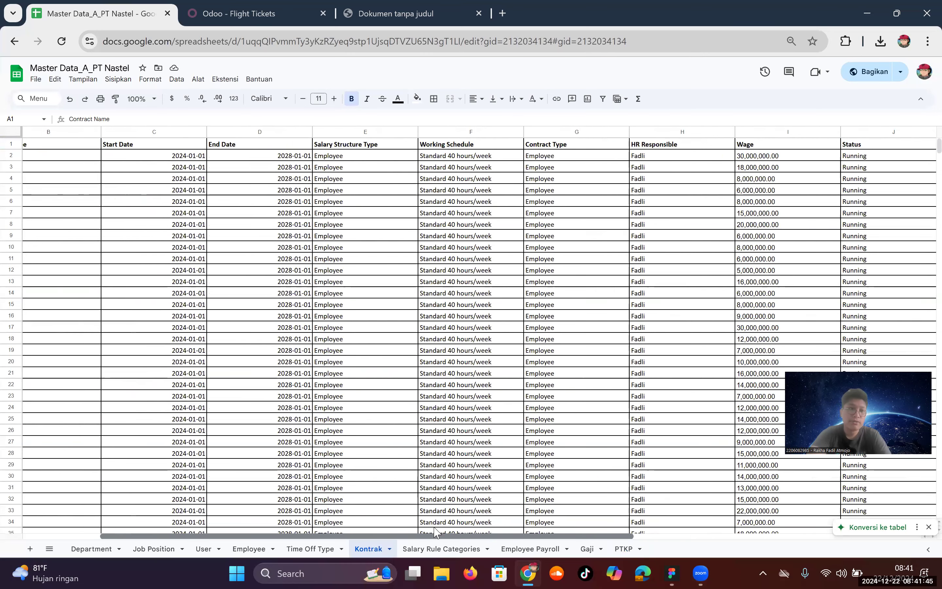
{"action": "scroll", "coordinate": [403, 527], "scroll_direction": "left", "scroll_amount": 3}
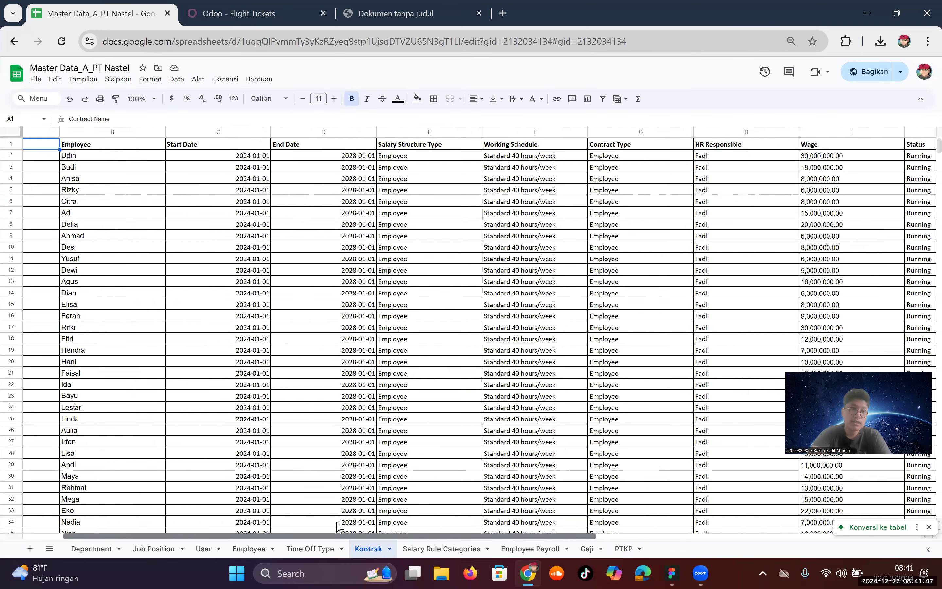
{"action": "key", "text": "ctrl+Tab"}
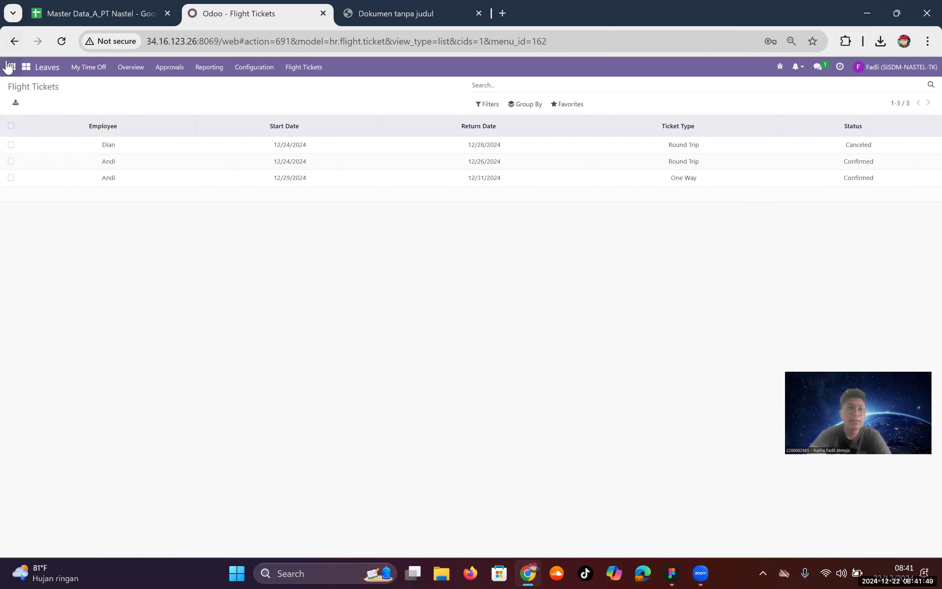
Step: Show the employee contracts list in the Employees app
{"action": "left_click", "coordinate": [10, 68]}
{"action": "left_click", "coordinate": [29, 366]}
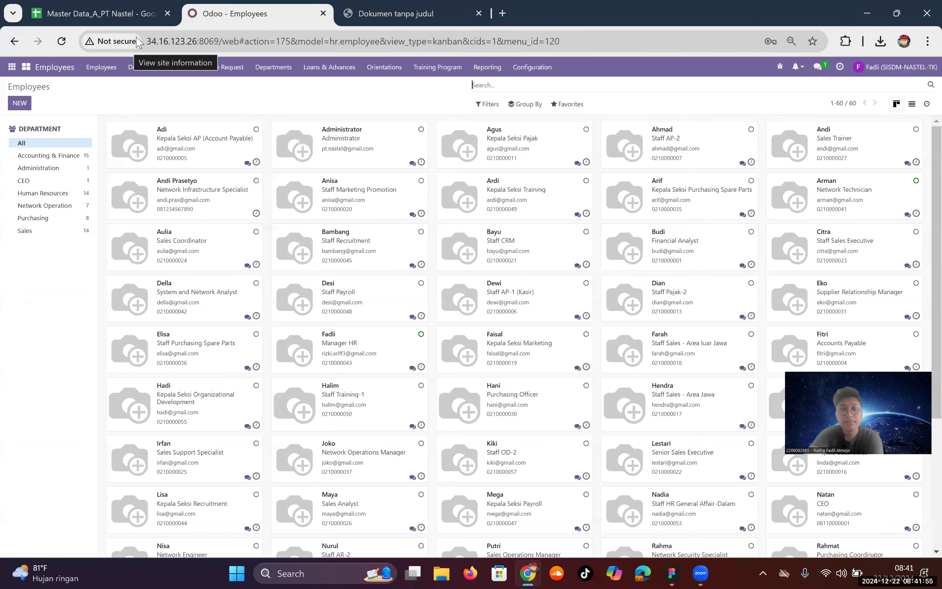
{"action": "left_click", "coordinate": [117, 66]}
{"action": "left_click", "coordinate": [111, 99]}
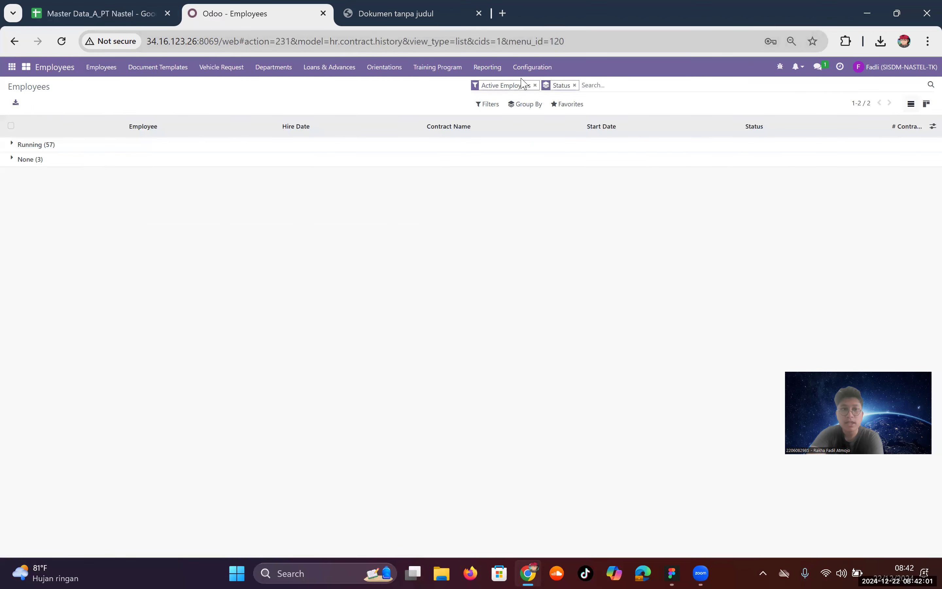
{"action": "left_click", "coordinate": [558, 106]}
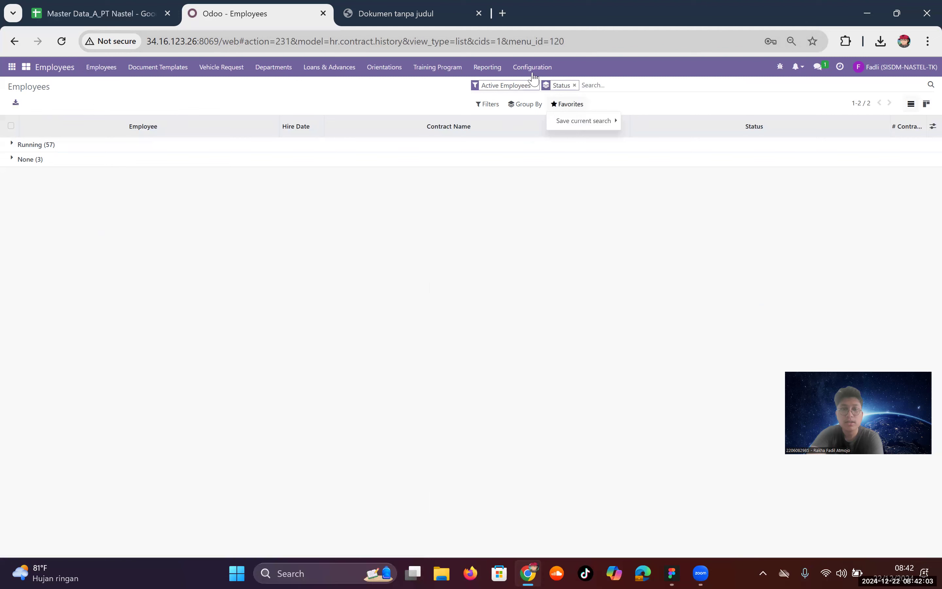
{"action": "left_click", "coordinate": [274, 88]}
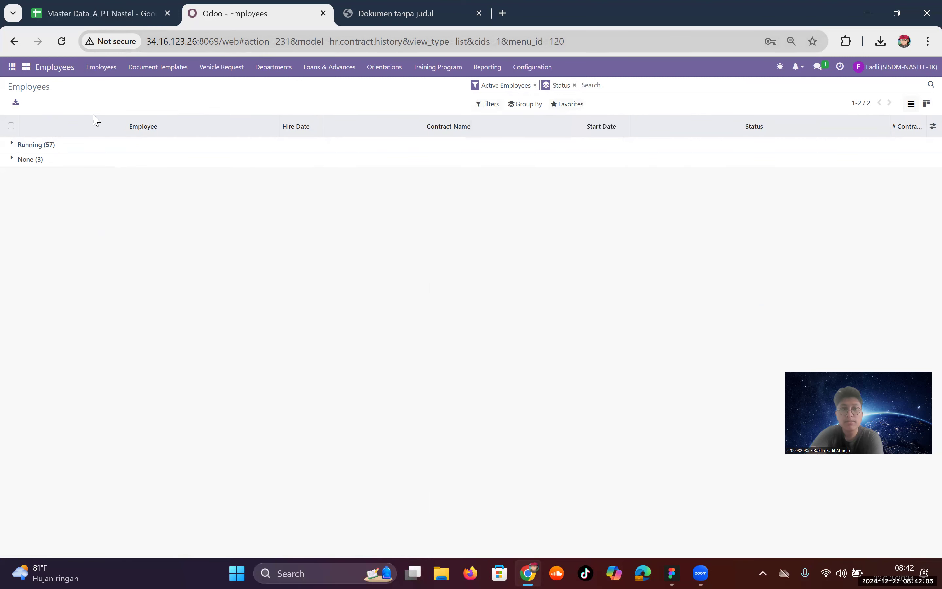
Step: Expand and scroll through the 57 Running contracts, then return to Leaves
{"action": "left_click", "coordinate": [8, 144]}
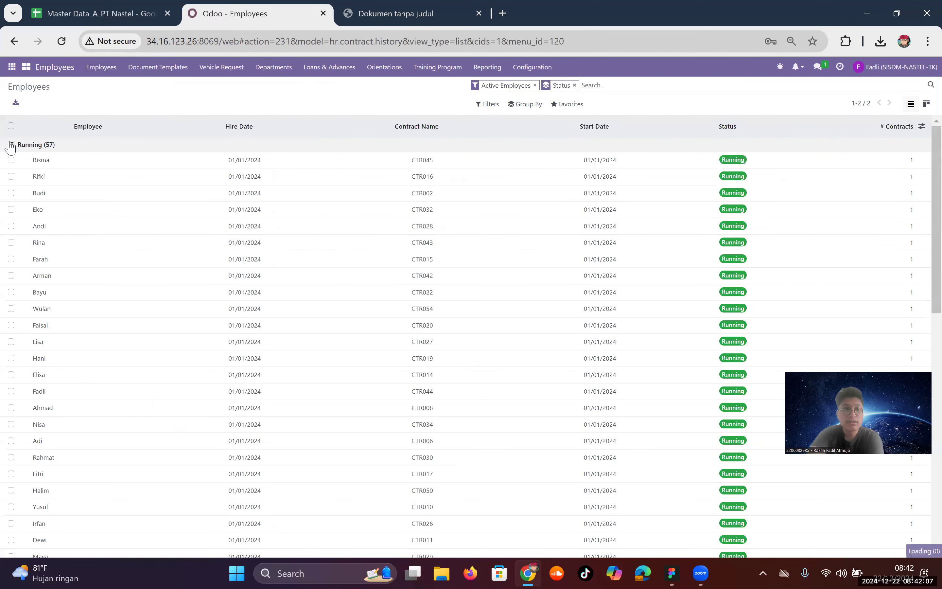
{"action": "scroll", "coordinate": [169, 327], "scroll_direction": "down", "scroll_amount": 5}
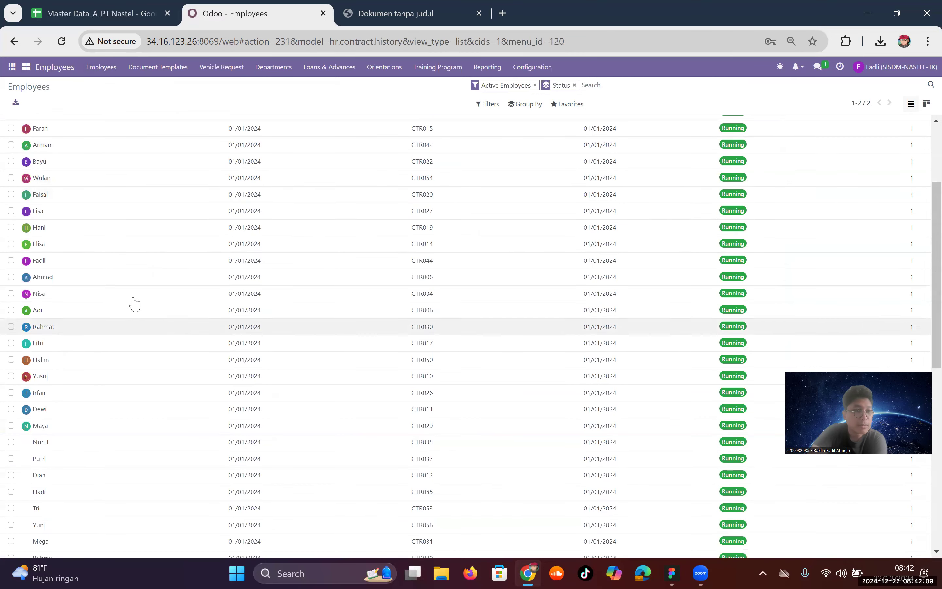
{"action": "scroll", "coordinate": [193, 270], "scroll_direction": "down", "scroll_amount": 5}
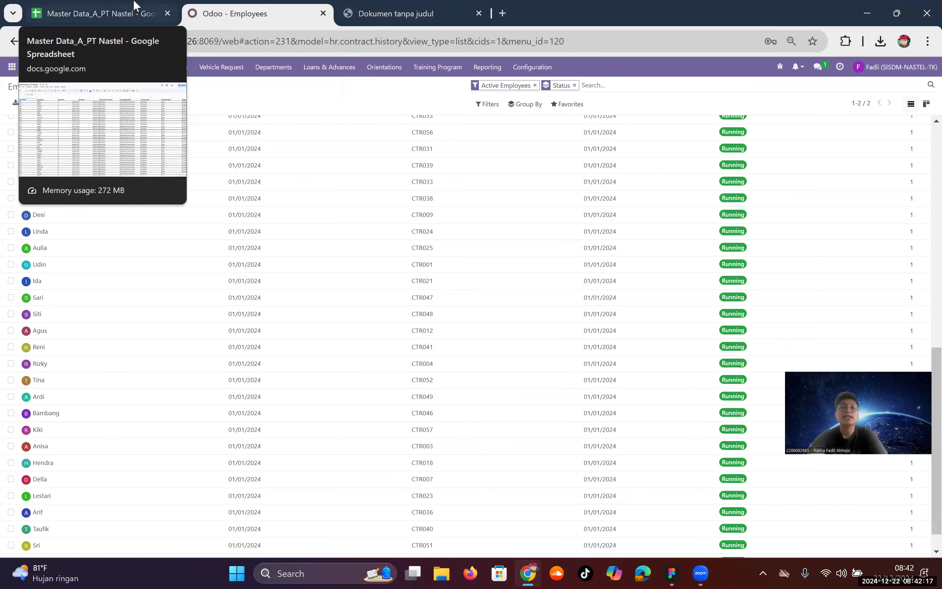
{"action": "scroll", "coordinate": [155, 167], "scroll_direction": "up", "scroll_amount": 3}
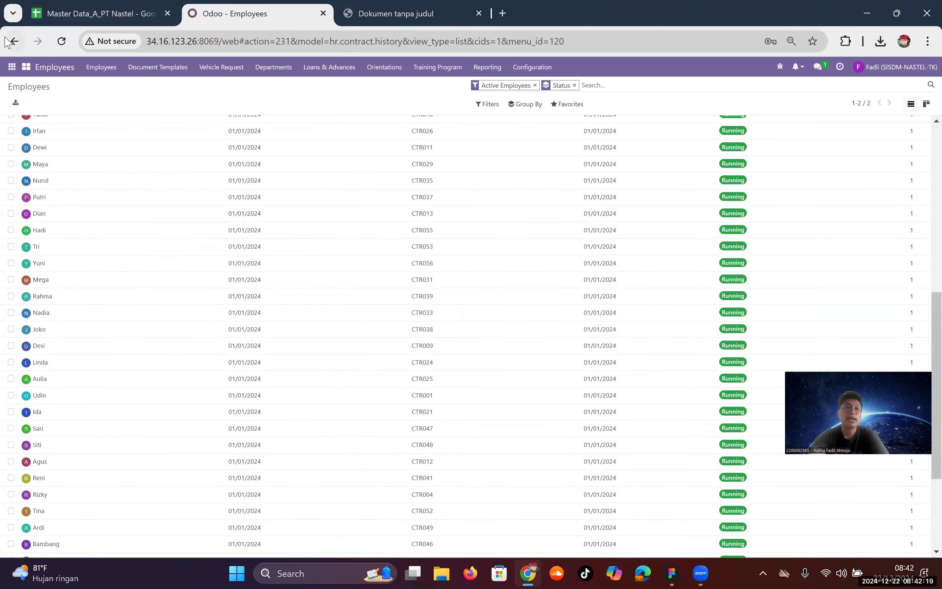
{"action": "left_click", "coordinate": [12, 67]}
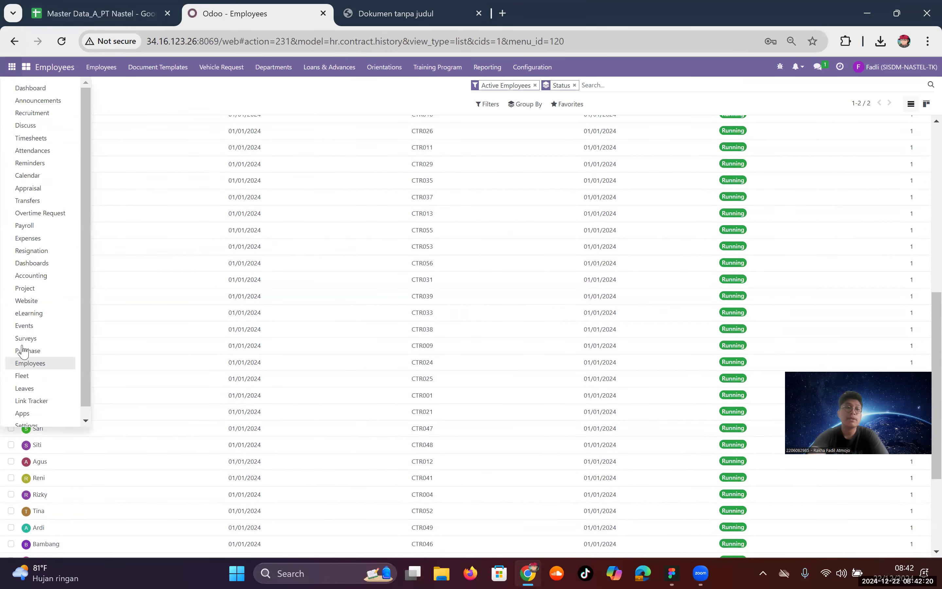
{"action": "left_click", "coordinate": [29, 389]}
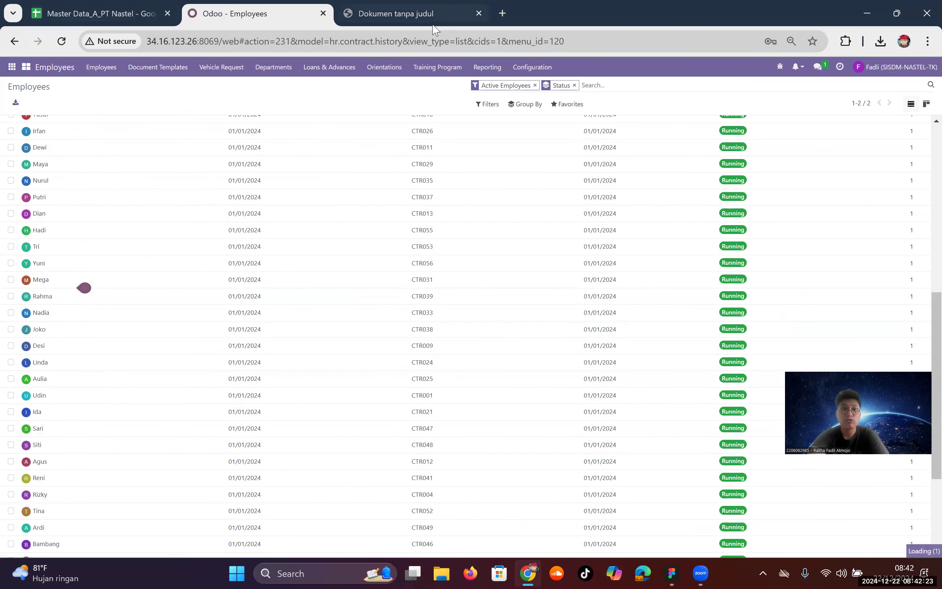